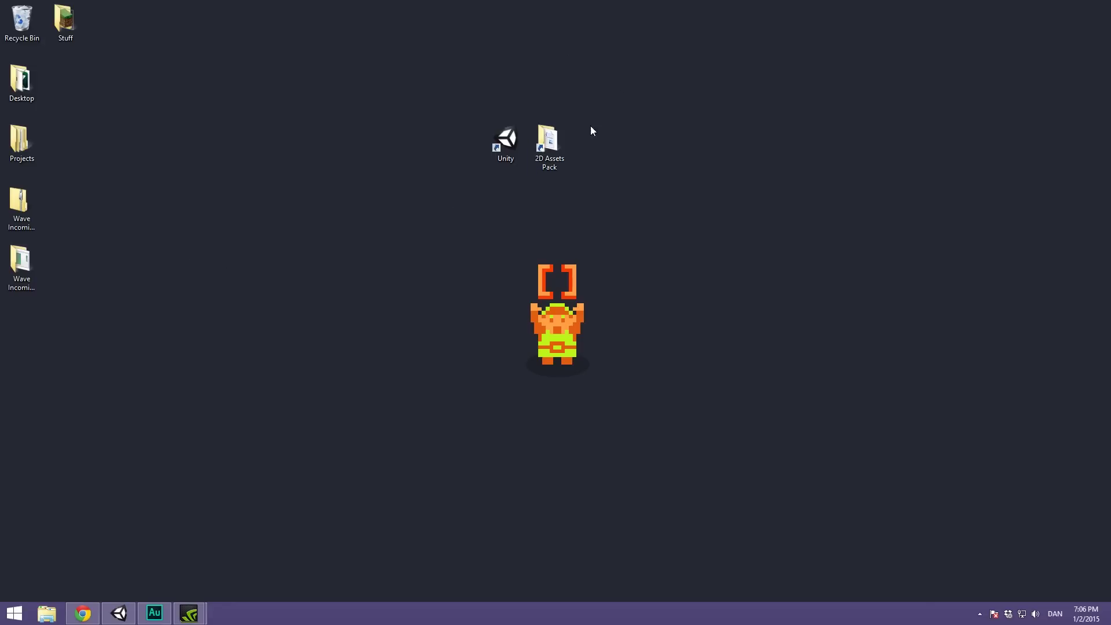
# Open the 2D Assets Pack > Sprites > 2D Platformer folder.
pyautogui.click(552, 131)
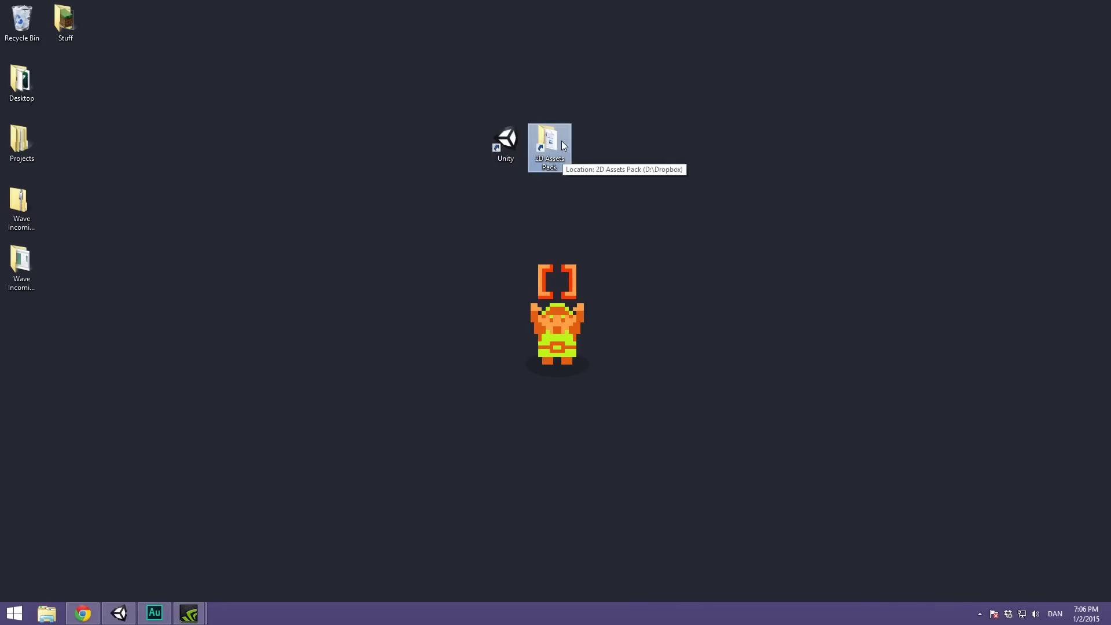
pyautogui.doubleClick(561, 142)
pyautogui.moveTo(643, 222); pyautogui.dragTo(386, 210)
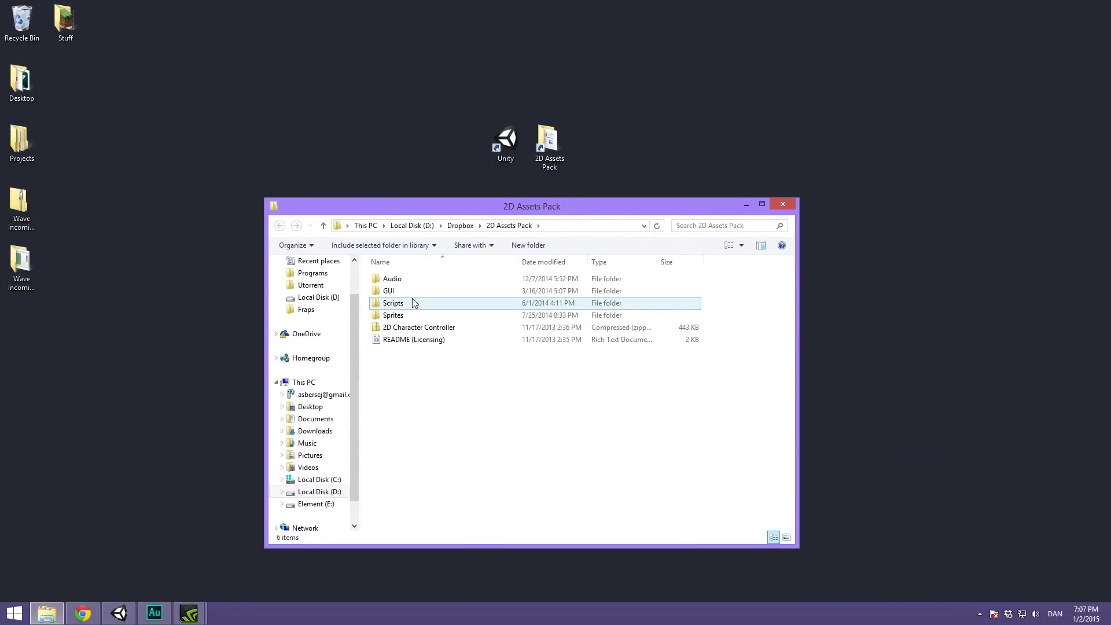
pyautogui.doubleClick(412, 315)
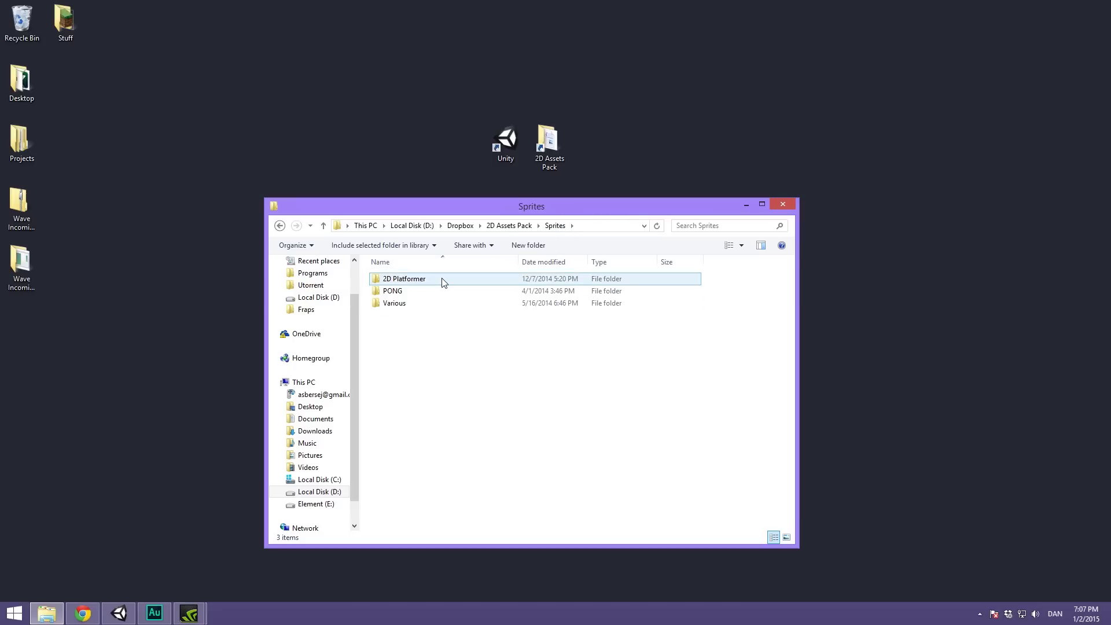
pyautogui.click(443, 281)
pyautogui.doubleClick(443, 281)
# Preview the AlienSpaceship sprite image, then close the viewer and clear the selection.
pyautogui.click(408, 306)
pyautogui.moveTo(424, 213); pyautogui.dragTo(461, 180)
pyautogui.doubleClick(434, 269)
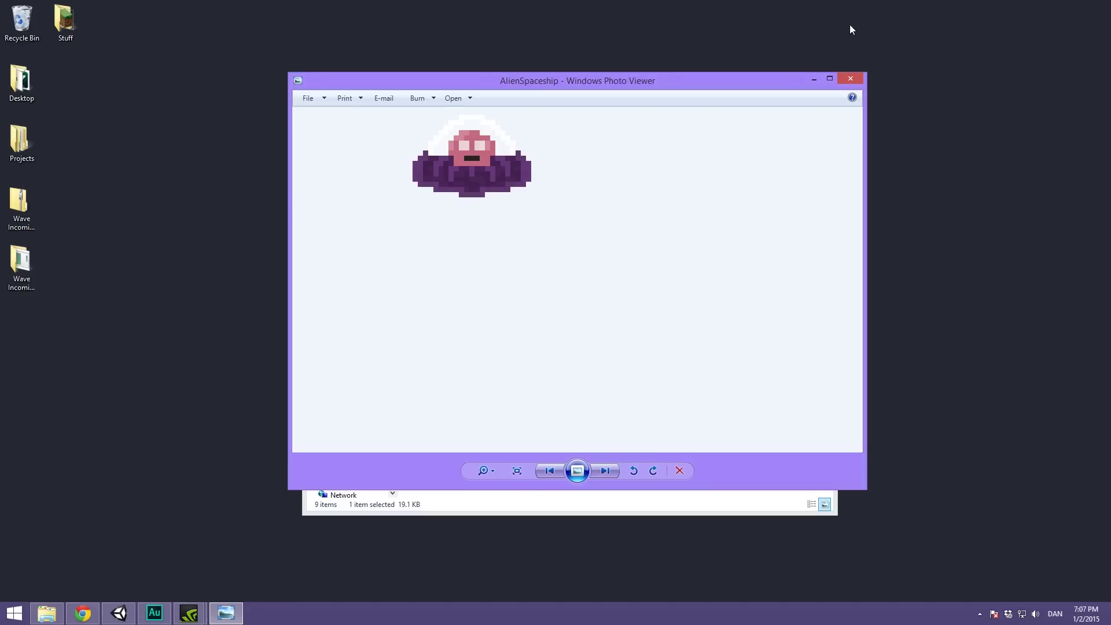
pyautogui.click(855, 80)
pyautogui.click(605, 445)
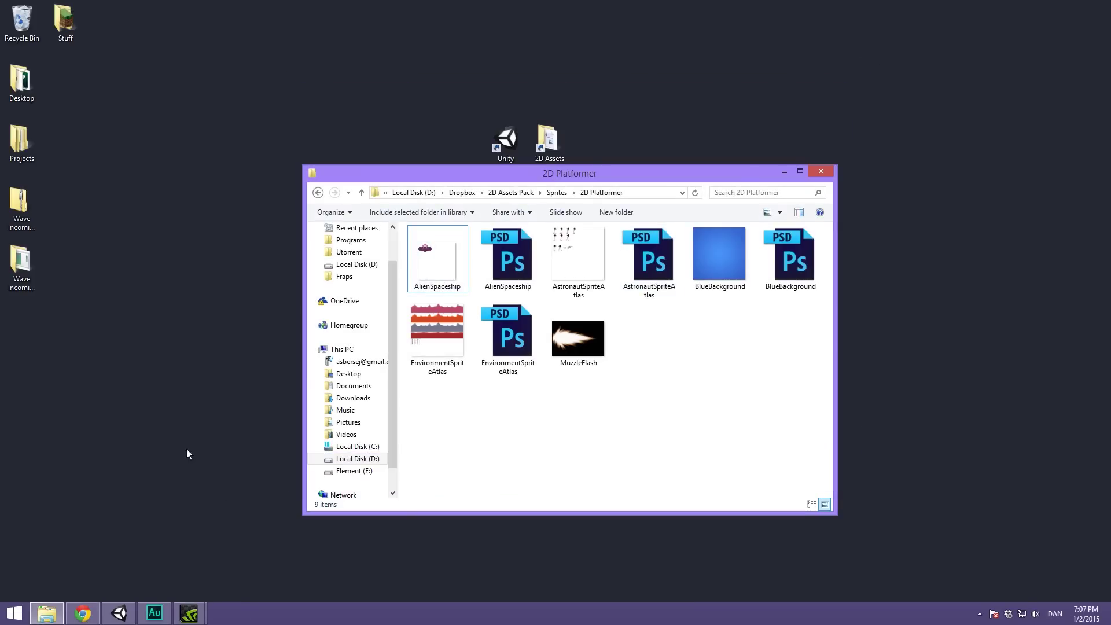
pyautogui.click(168, 422)
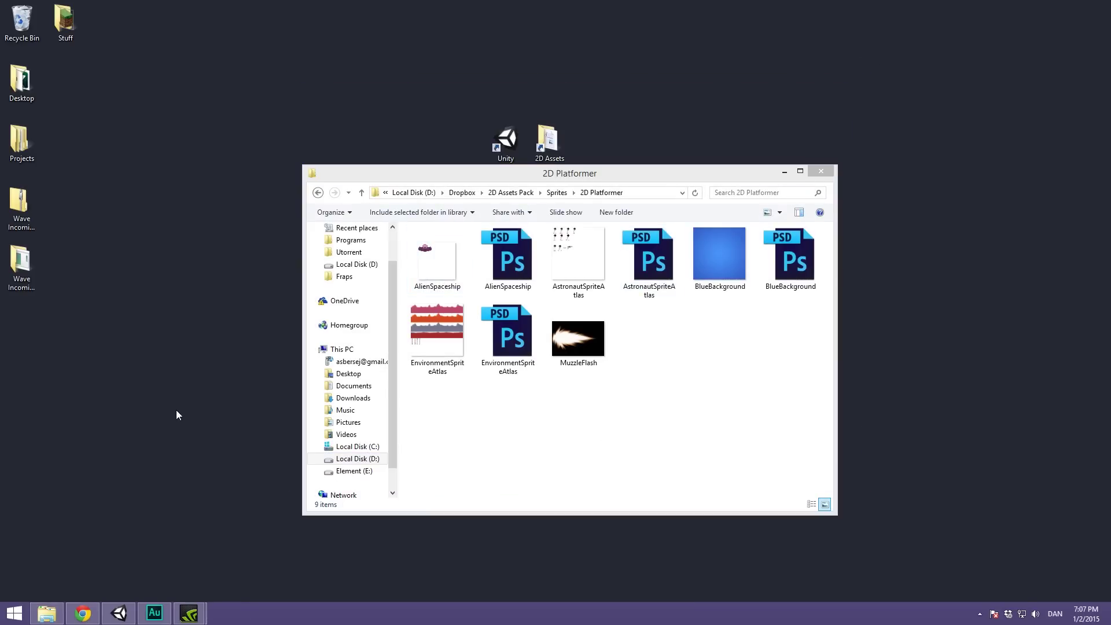
# Bring the browser forward and read the Wave Incoming – WIP forum thread.
pyautogui.click(83, 612)
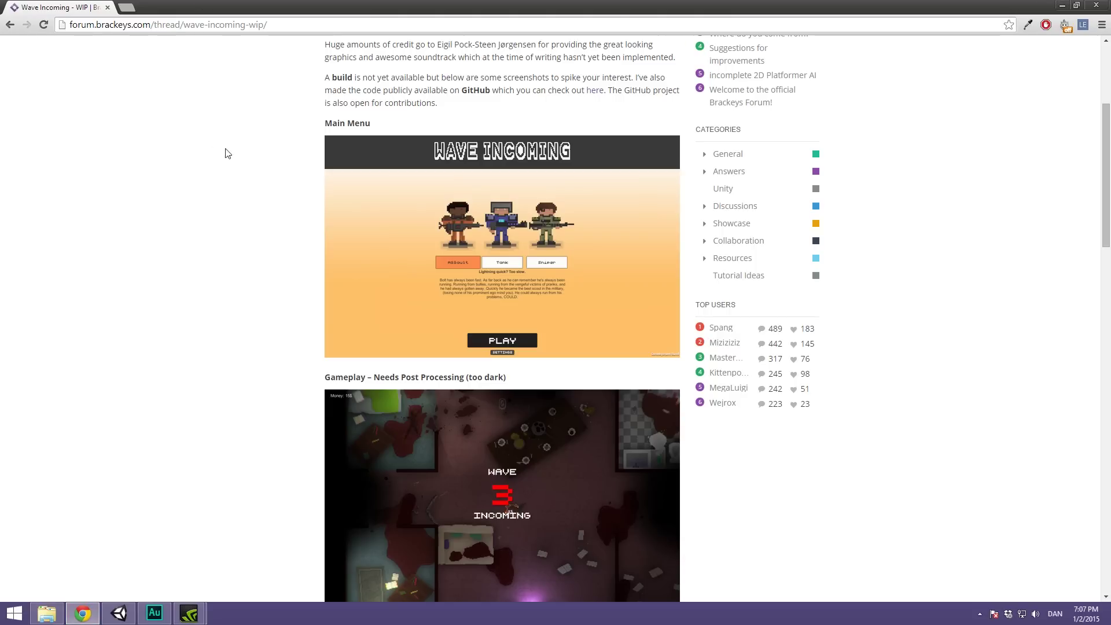
pyautogui.scroll(4, 231, 152)
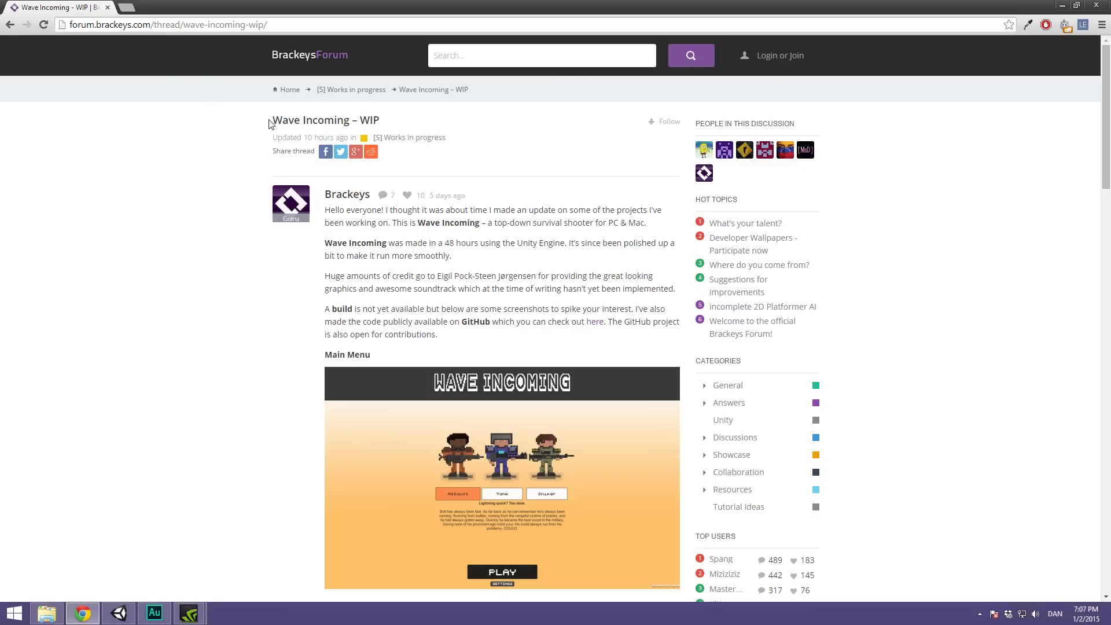
pyautogui.moveTo(272, 120); pyautogui.dragTo(348, 124)
pyautogui.click(114, 199)
pyautogui.scroll(-2, 168, 293)
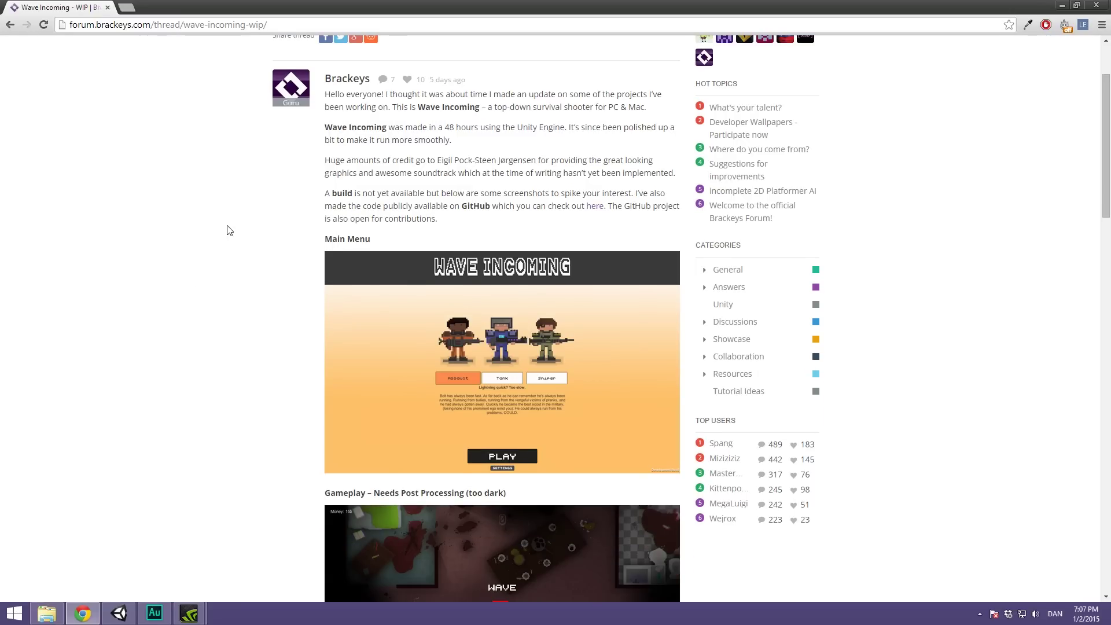
pyautogui.scroll(2, 227, 216)
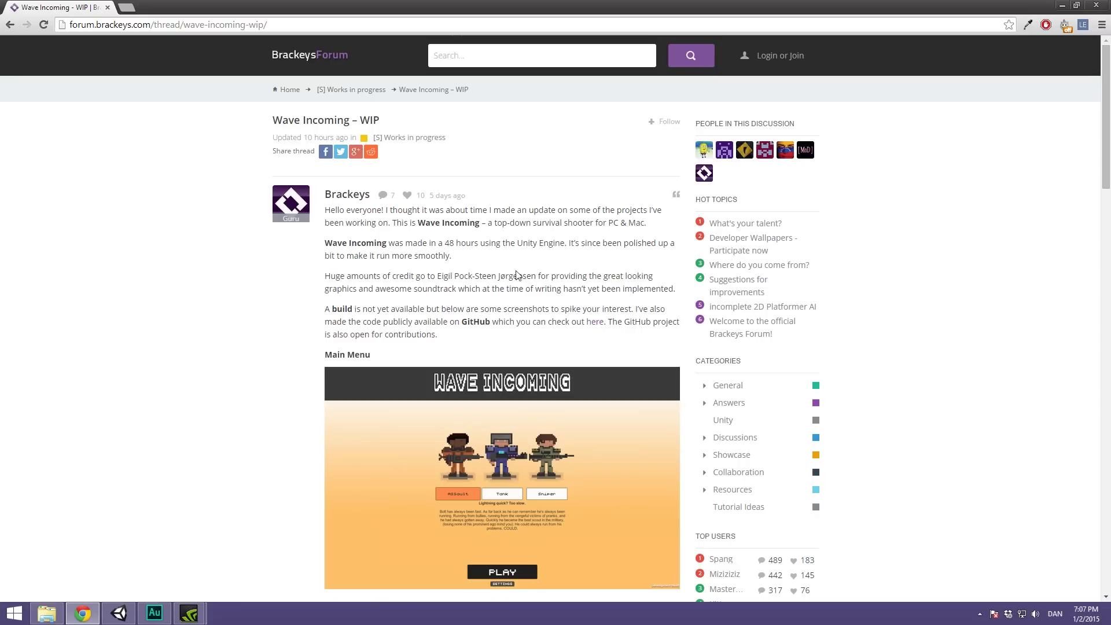
# Open the thread's GitHub link in a new tab and browse the WaveIncoming repository.
pyautogui.rightClick(593, 323)
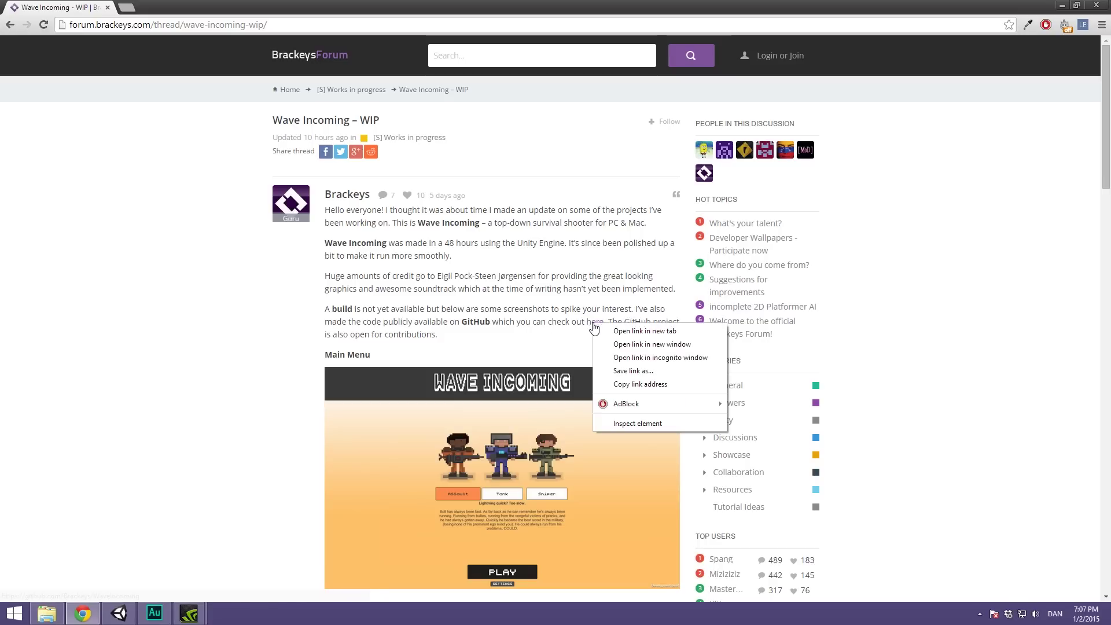
pyautogui.click(642, 331)
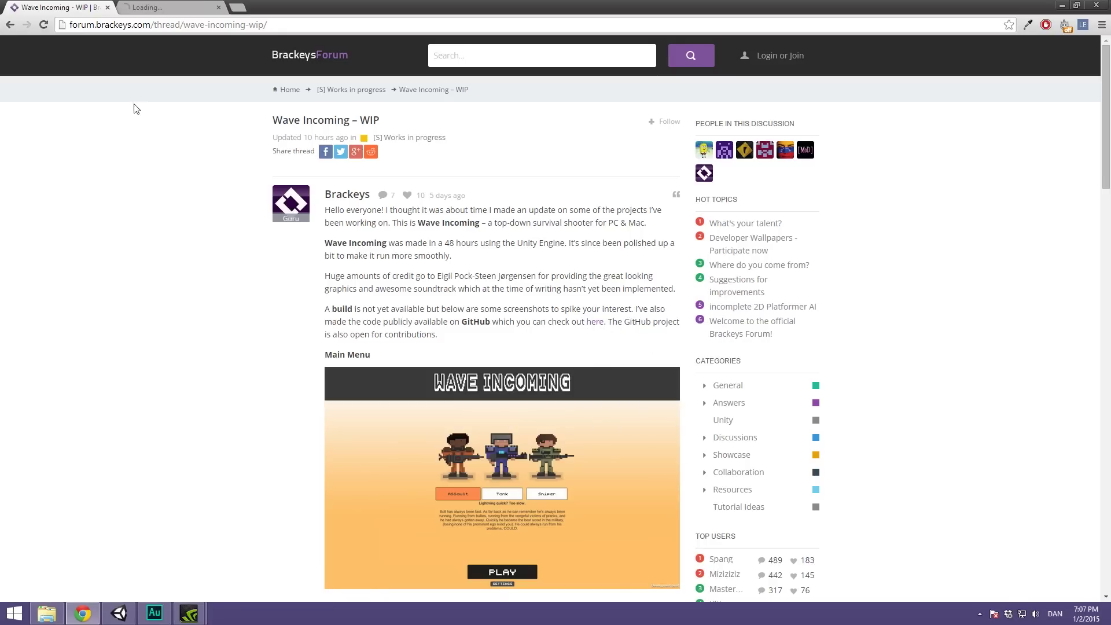
pyautogui.click(167, 7)
pyautogui.scroll(-3, 168, 158)
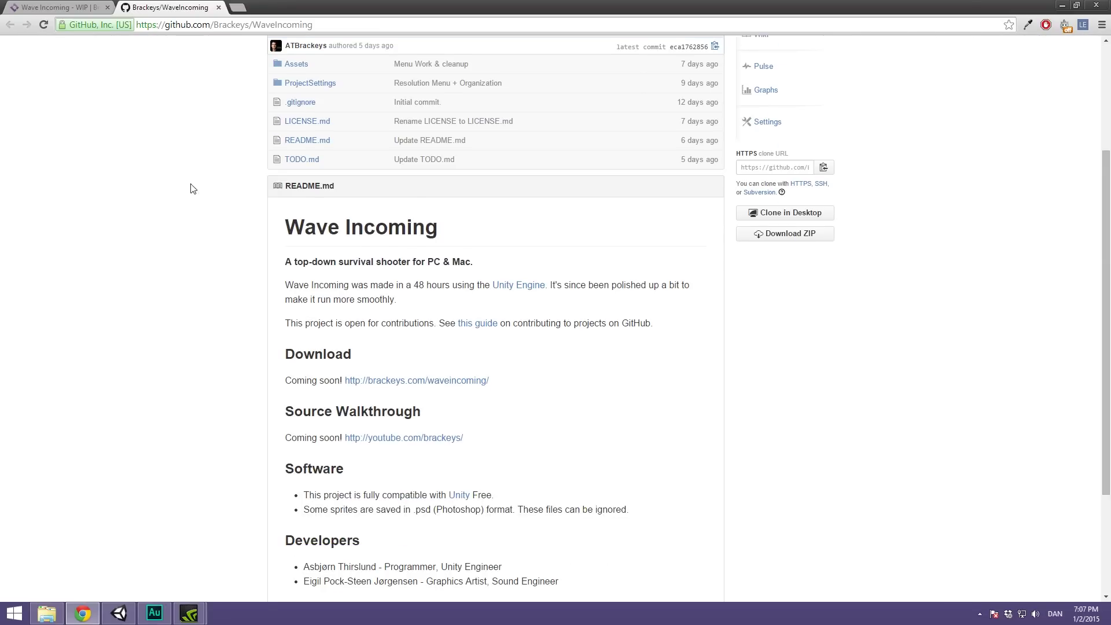
pyautogui.scroll(-2, 281, 290)
pyautogui.scroll(2, 153, 280)
pyautogui.scroll(-2, 208, 273)
pyautogui.scroll(4, 139, 359)
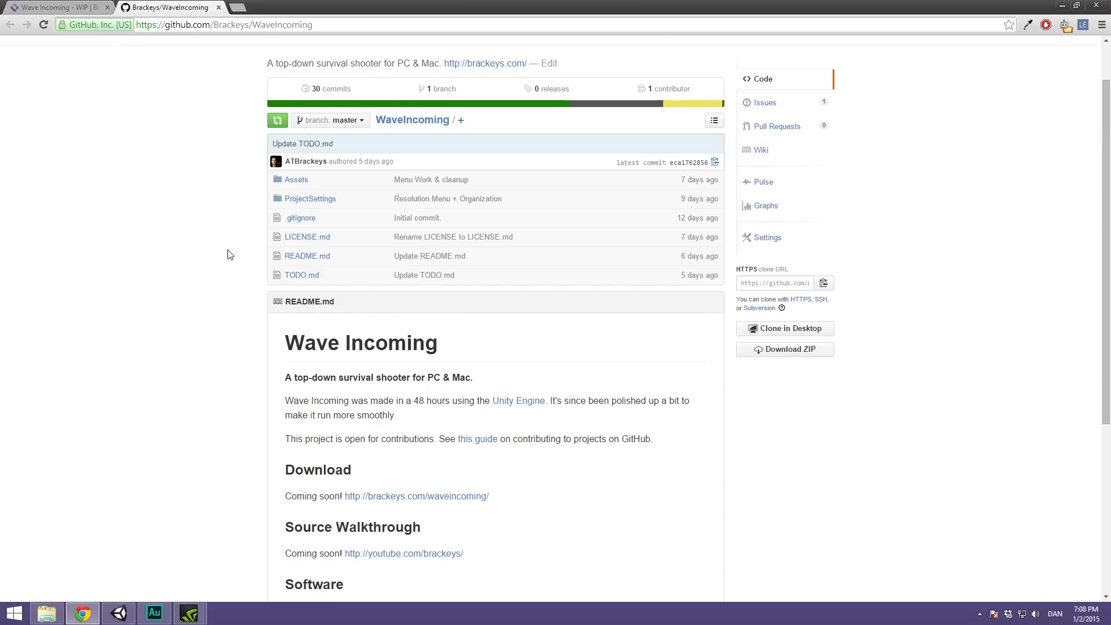
pyautogui.scroll(1, 273, 223)
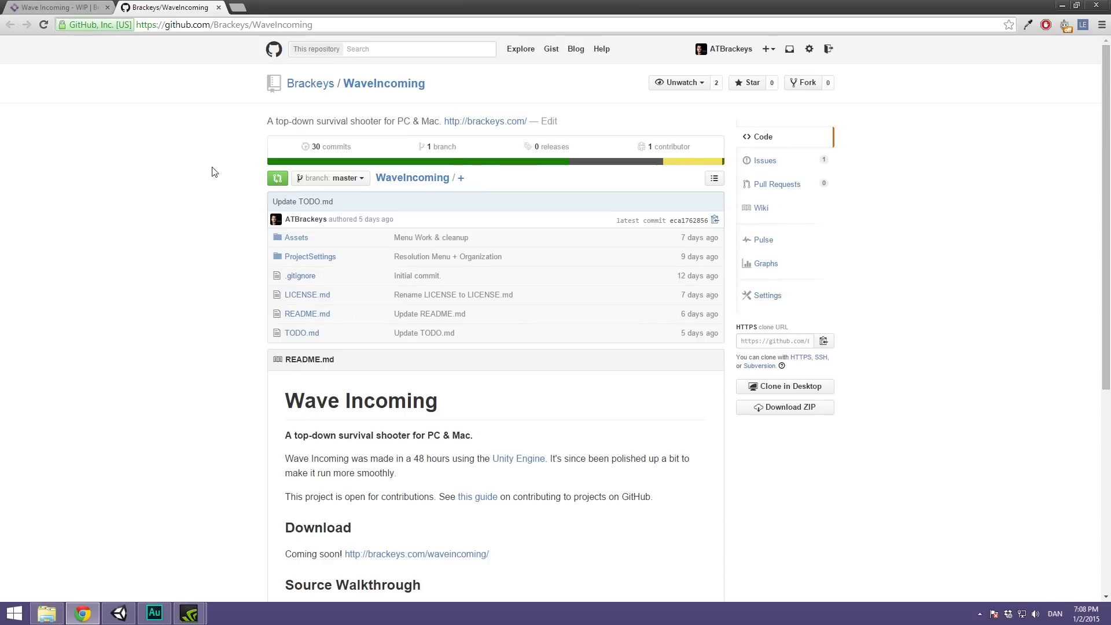
# Close the GitHub tab and minimize the browser to show the 2D Platformer folder.
pyautogui.click(218, 8)
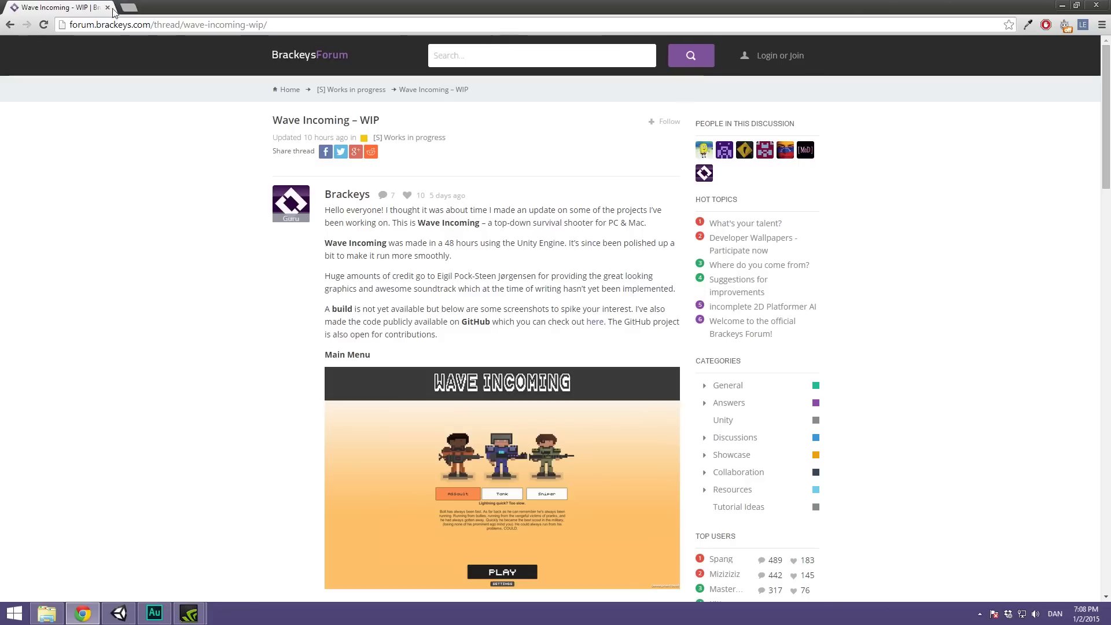
pyautogui.click(1063, 6)
pyautogui.moveTo(488, 172); pyautogui.dragTo(489, 199)
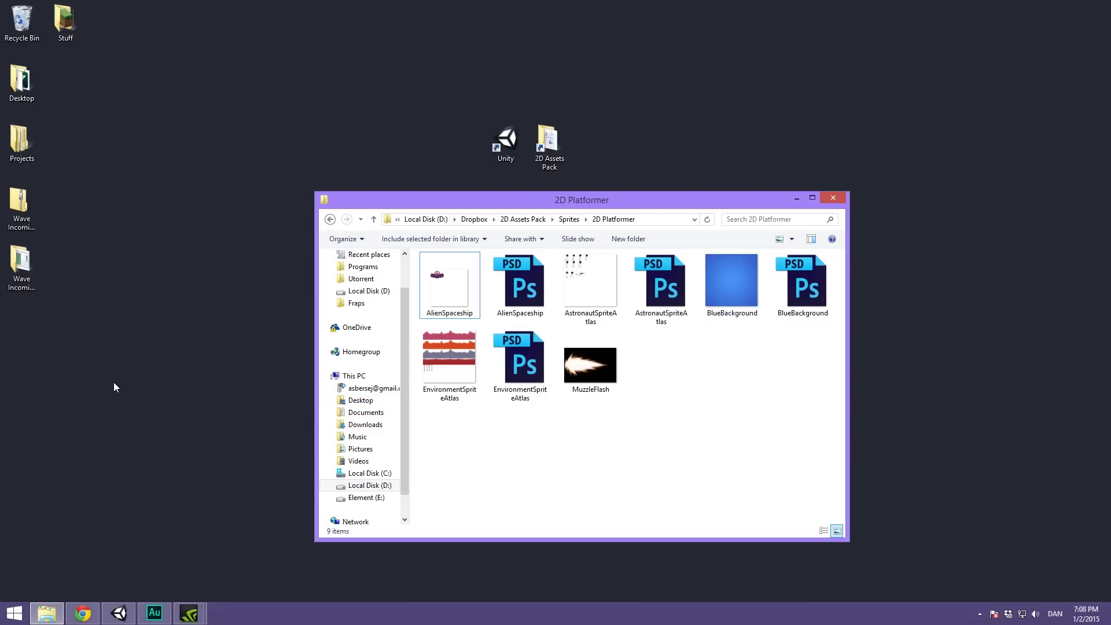
# Show Unity's MainLevel scene, then bring the Wave Incoming forum thread back onscreen.
pyautogui.click(75, 512)
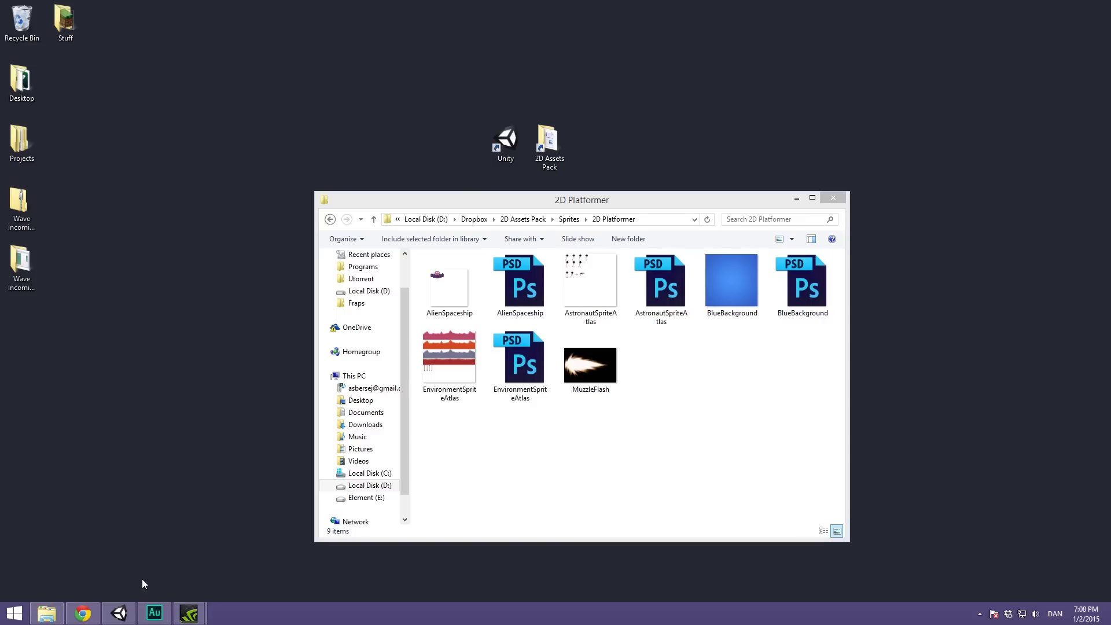
pyautogui.click(118, 612)
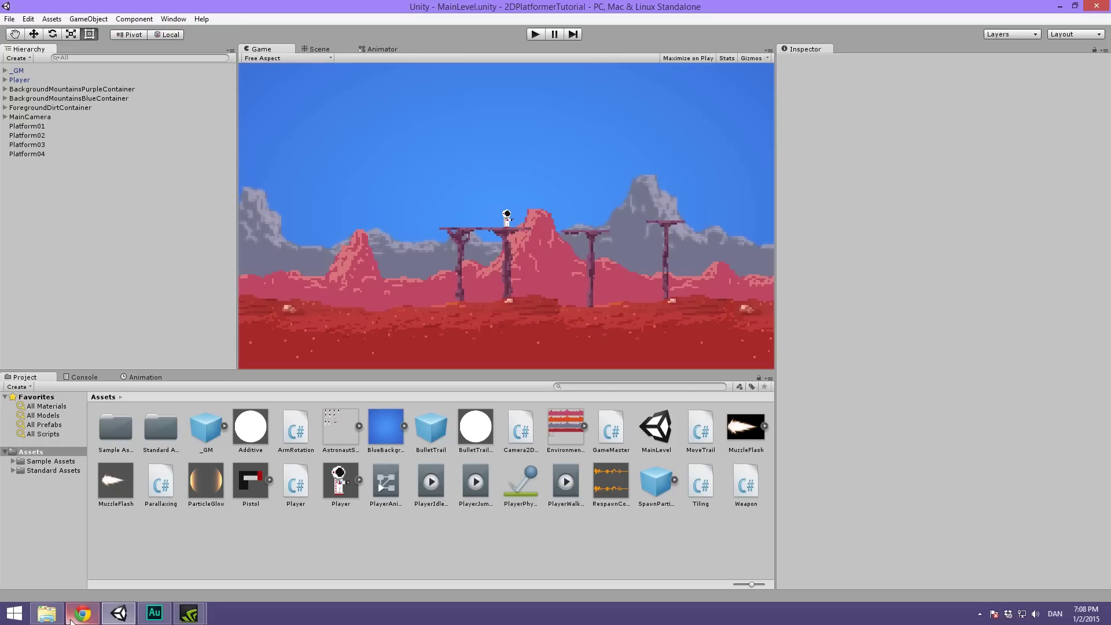
pyautogui.click(92, 523)
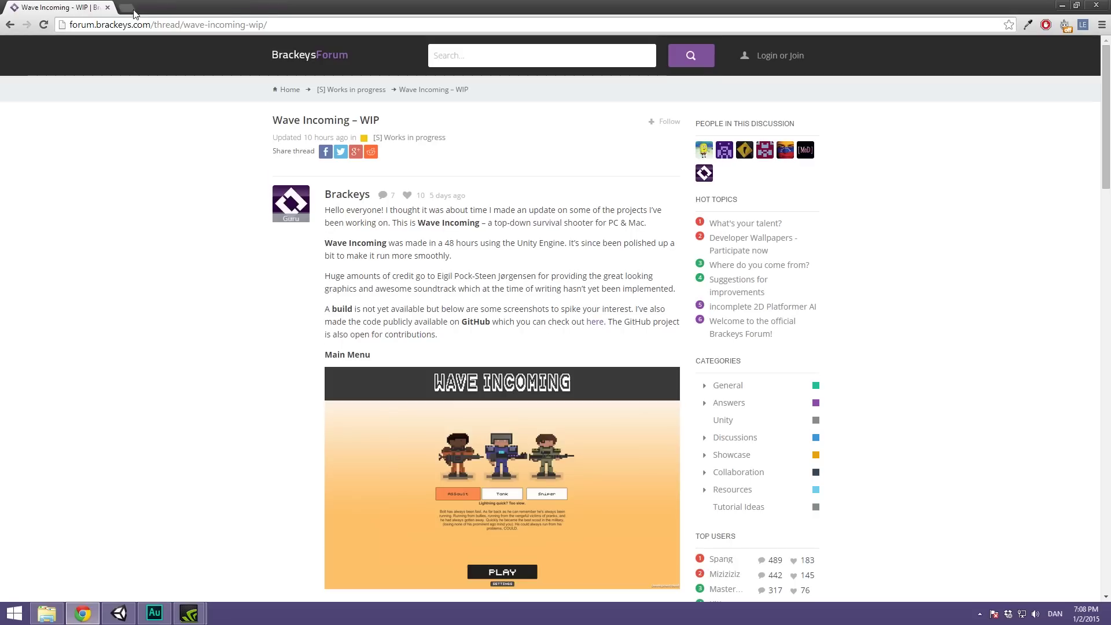
# Search Google for 'a* pathfinding unity' in a new tab and locate the arongranberg.com/astar result.
pyautogui.click(133, 10)
pyautogui.write('a* p')
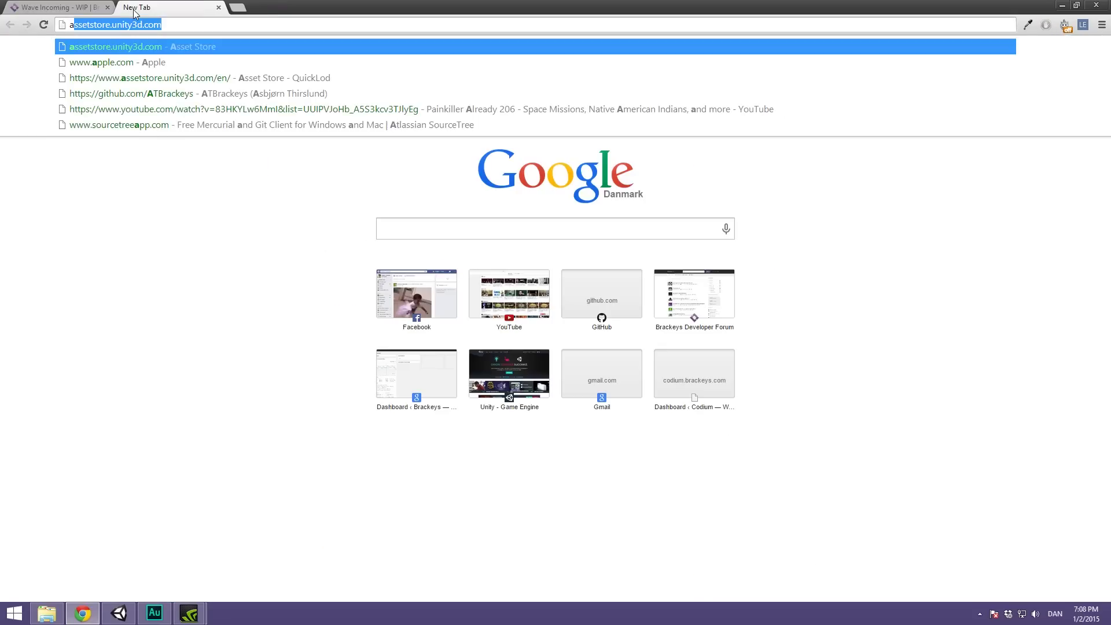
pyautogui.write('ath')
pyautogui.press('Down')
pyautogui.press('Down')
pyautogui.press('Return')
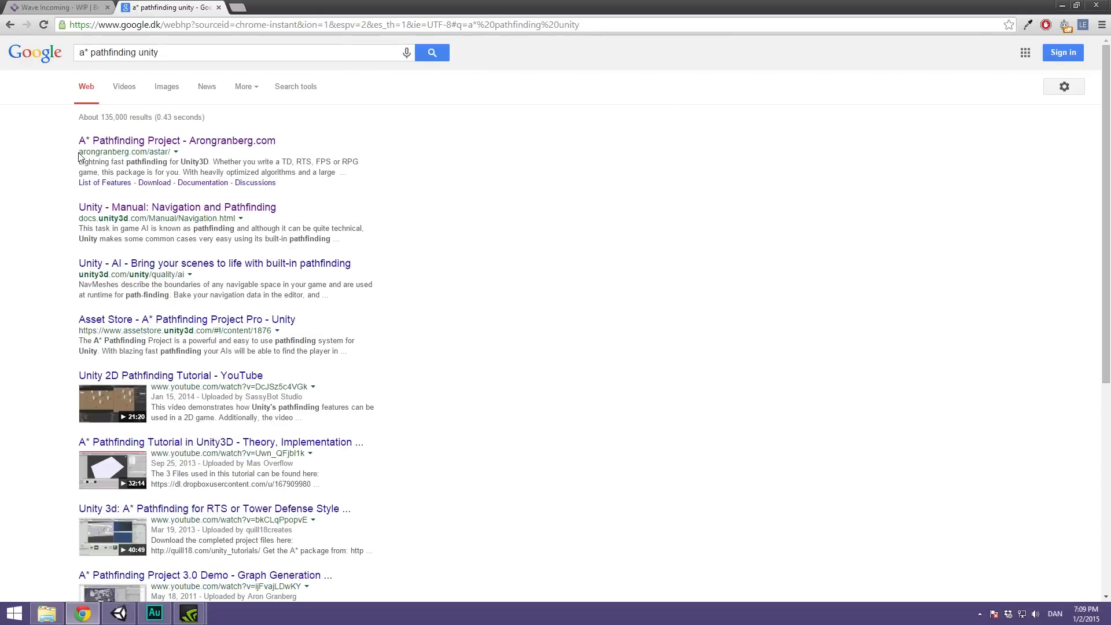
pyautogui.moveTo(81, 154); pyautogui.dragTo(182, 154)
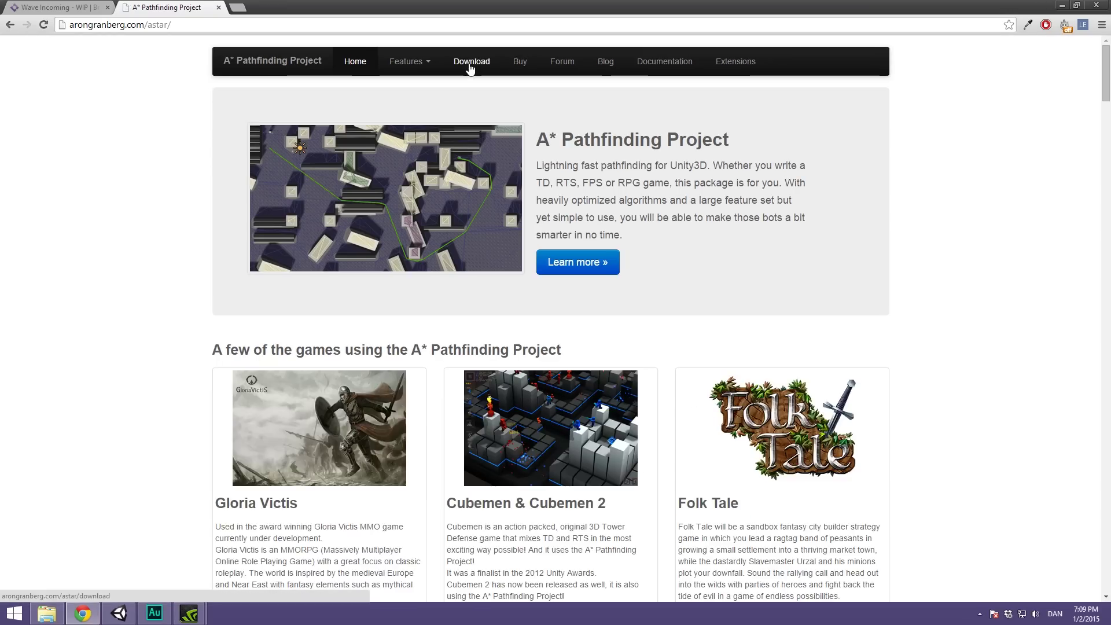
# Download the free version 3.5.2 package from the A* Pathfinding Project download page.
pyautogui.click(470, 65)
pyautogui.scroll(-1, 185, 241)
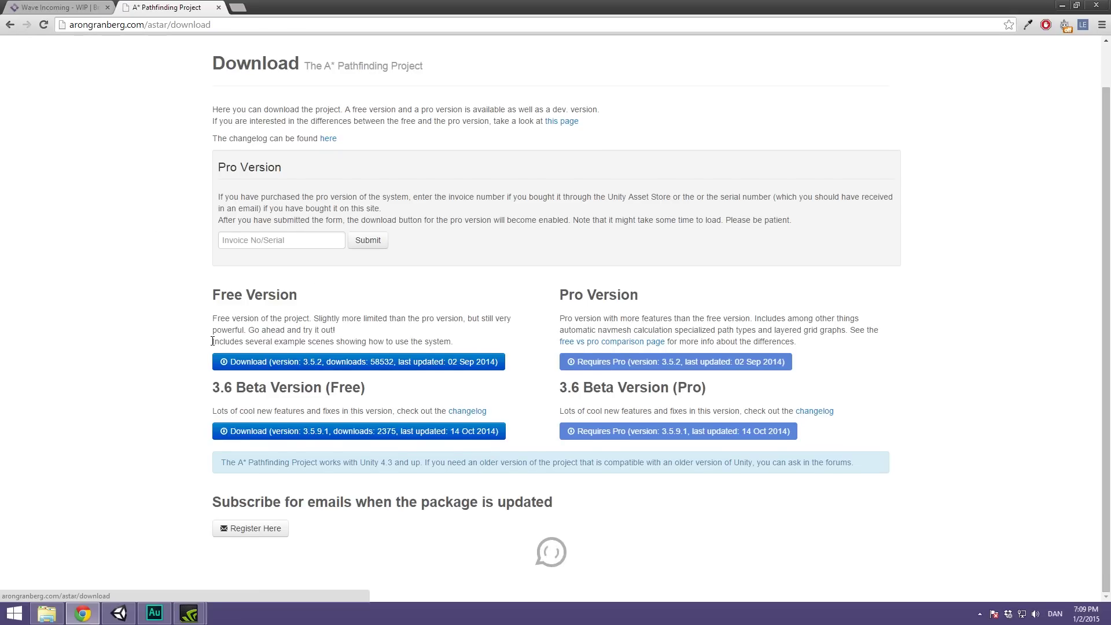
pyautogui.moveTo(205, 288); pyautogui.dragTo(318, 310)
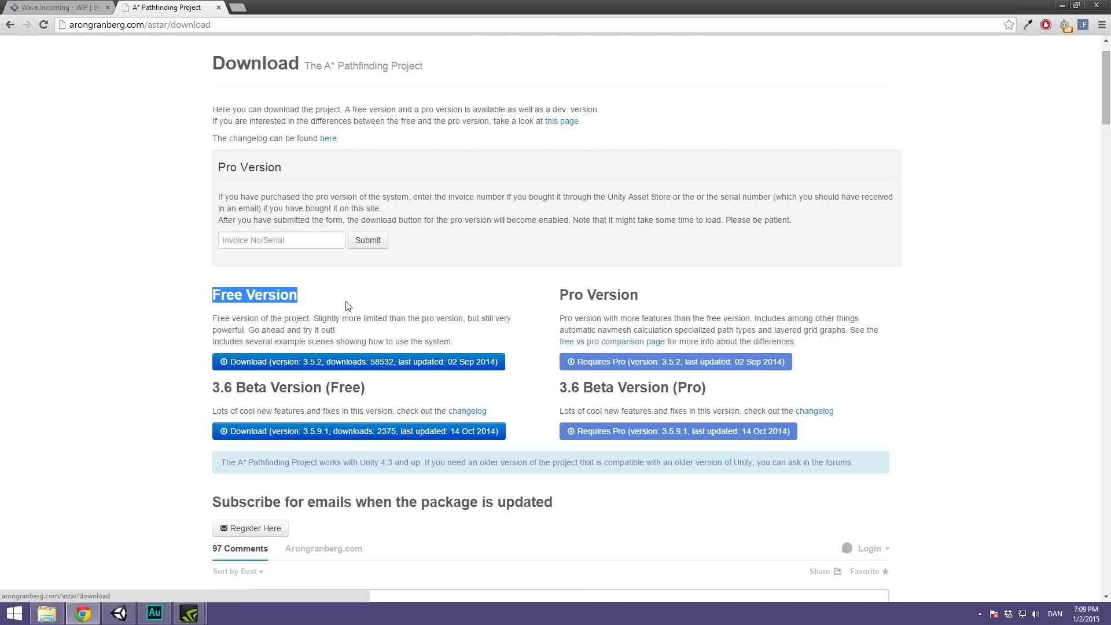
pyautogui.moveTo(203, 393); pyautogui.dragTo(403, 400)
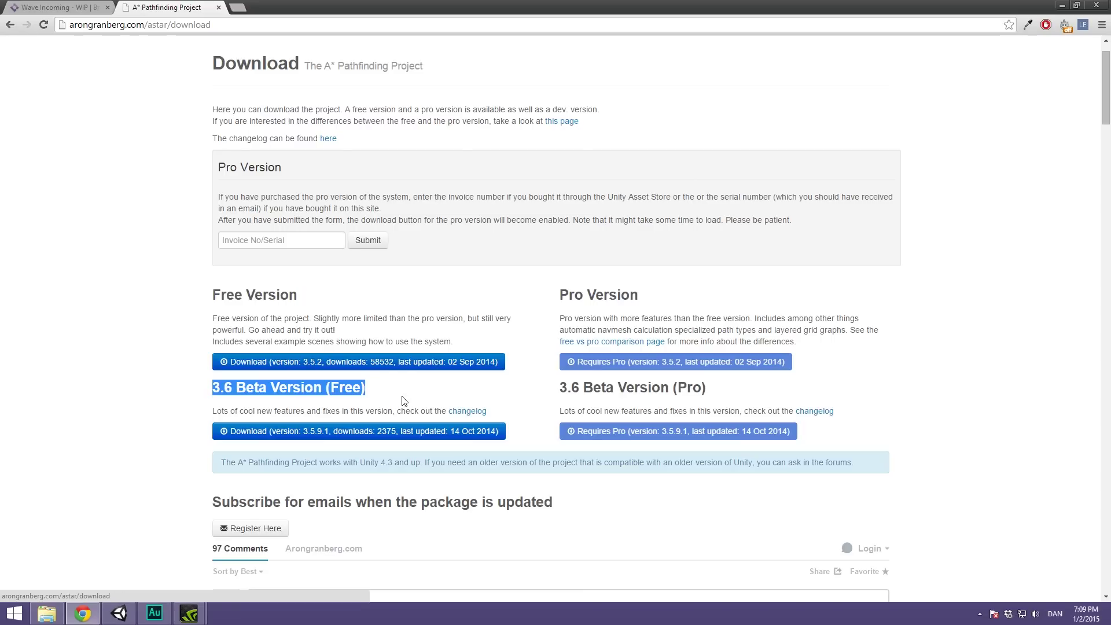
pyautogui.click(130, 389)
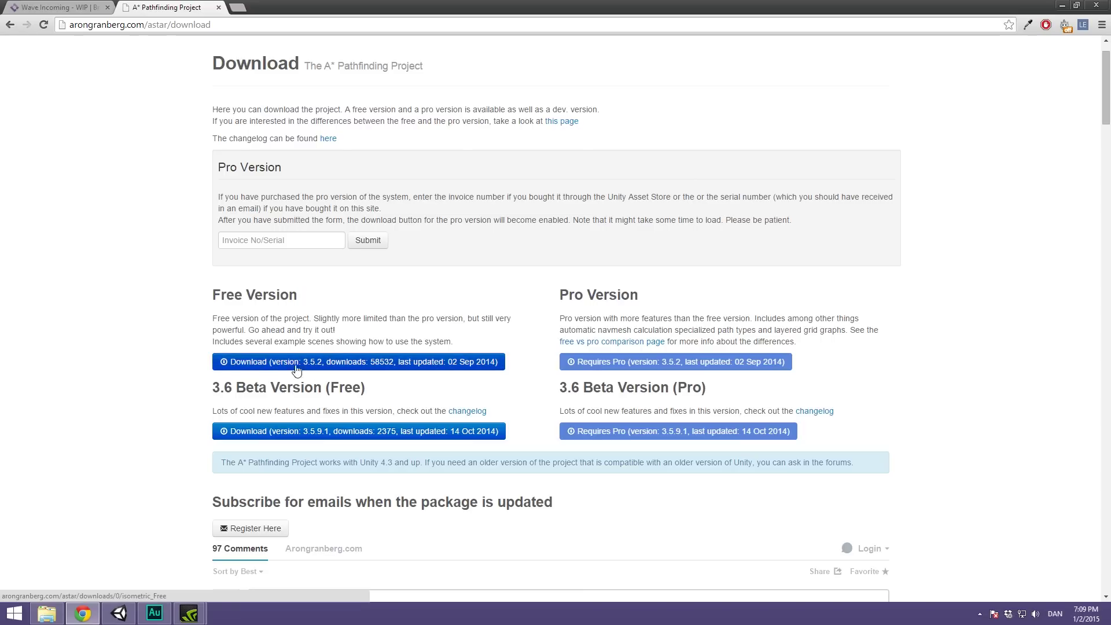
pyautogui.click(355, 362)
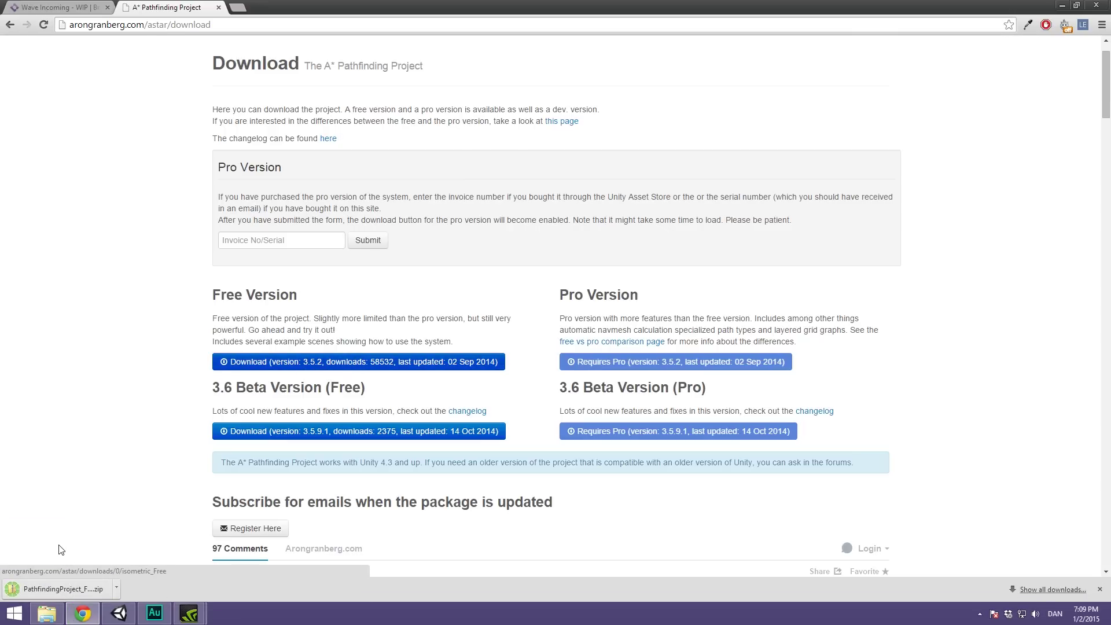
# Open the downloaded PathfindingProject zip from the download bar to view its contents.
pyautogui.click(49, 588)
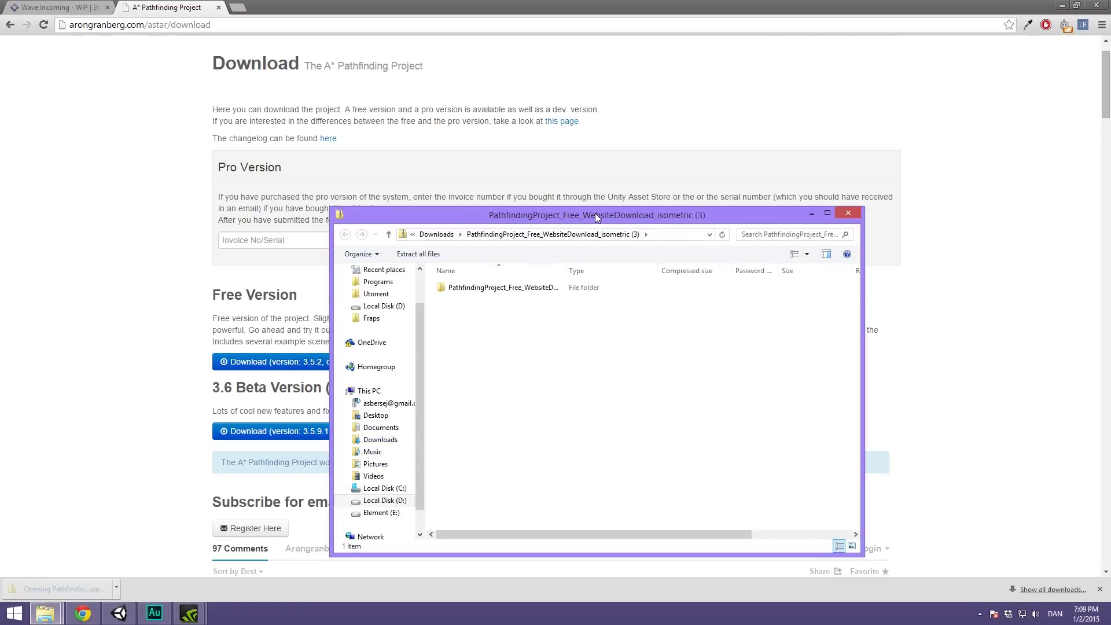
pyautogui.click(848, 213)
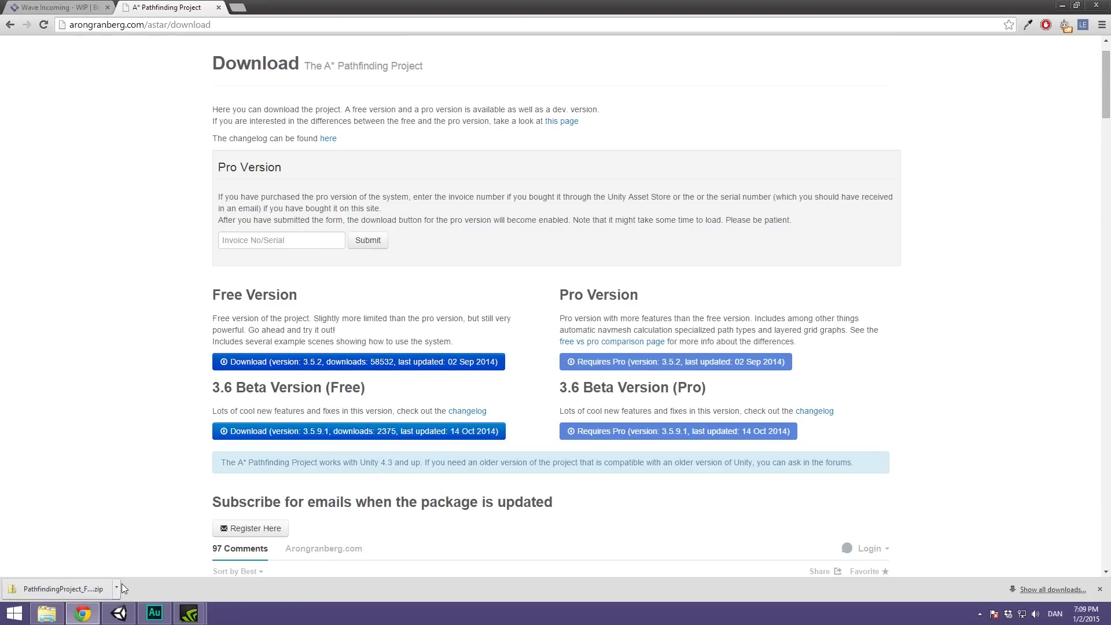
pyautogui.click(113, 589)
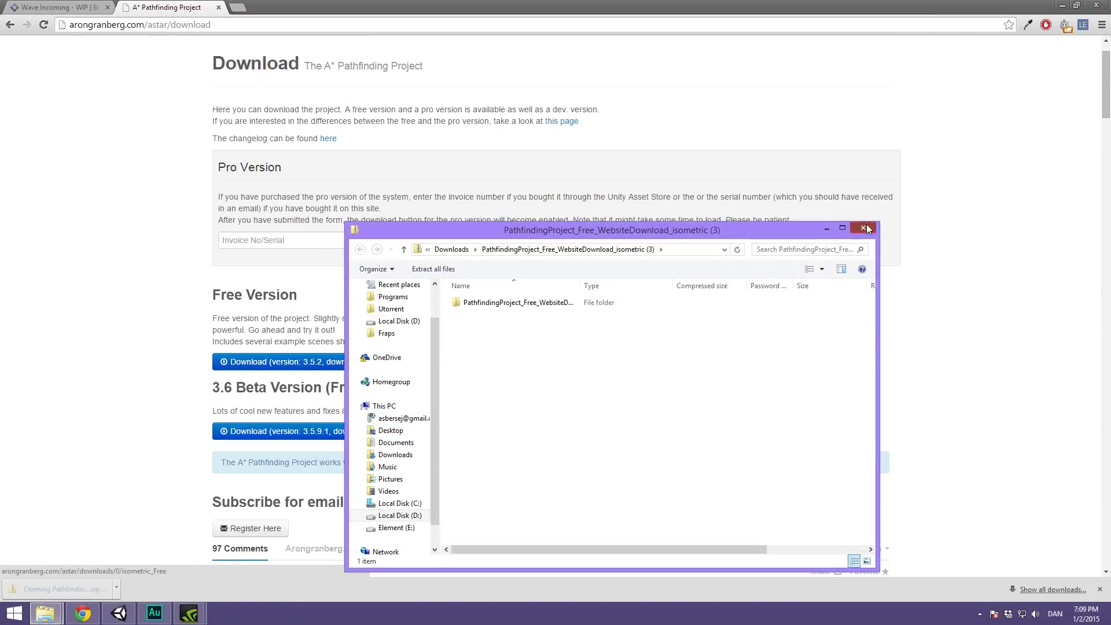
pyautogui.click(865, 227)
pyautogui.click(118, 588)
pyautogui.click(181, 557)
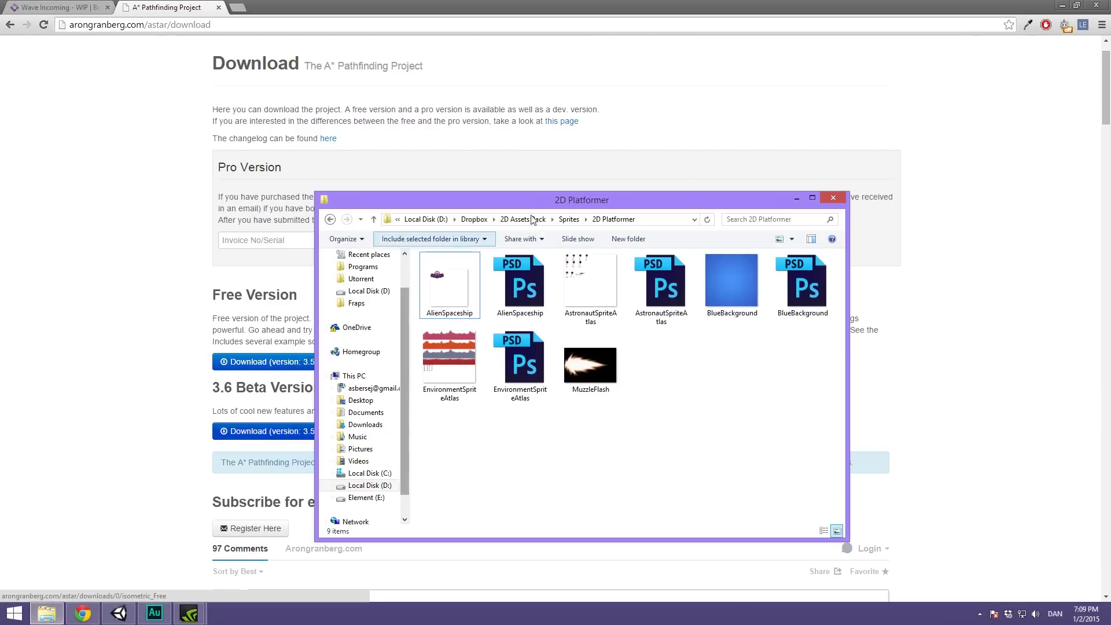
# Show the browser's Downloads page listing the PathfindingProject zip.
pyautogui.scroll(2, 405, 307)
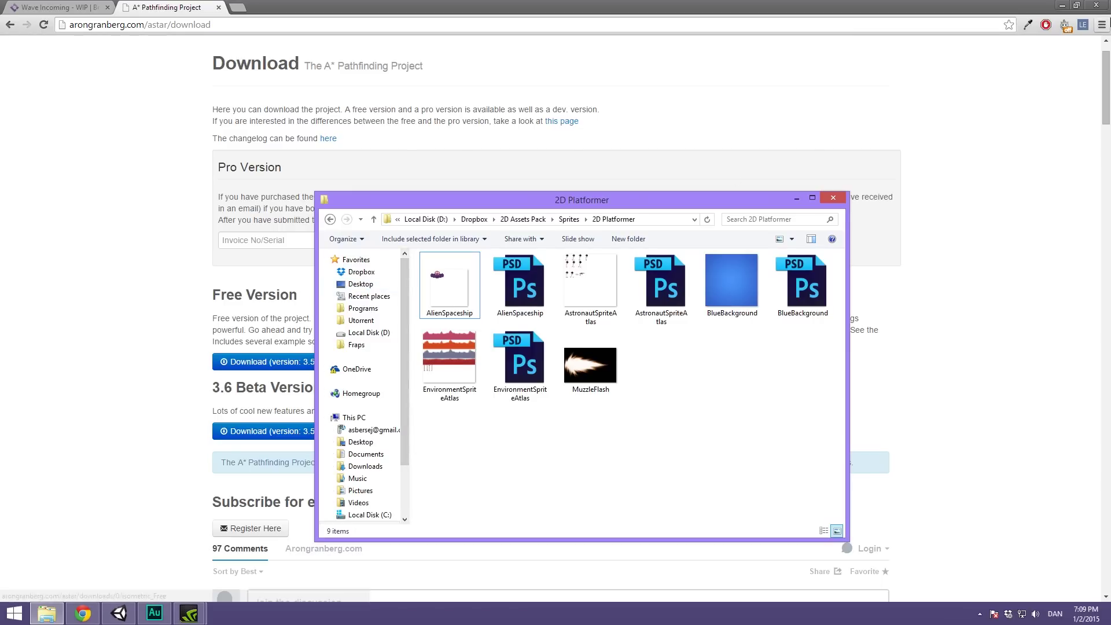
pyautogui.click(1101, 24)
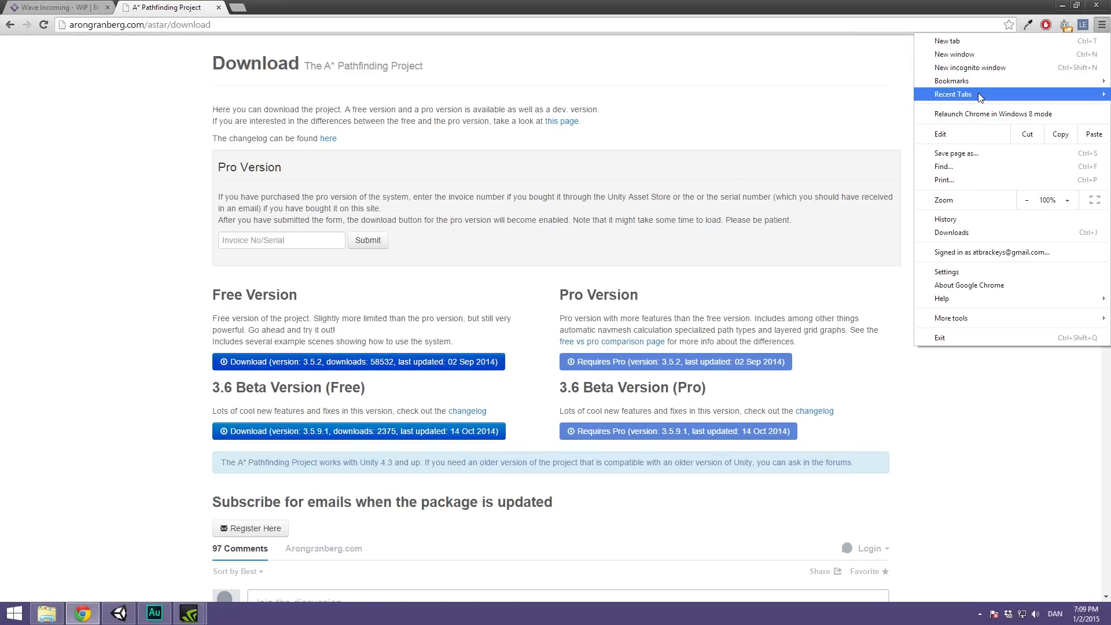
pyautogui.moveTo(985, 80)
pyautogui.click(960, 232)
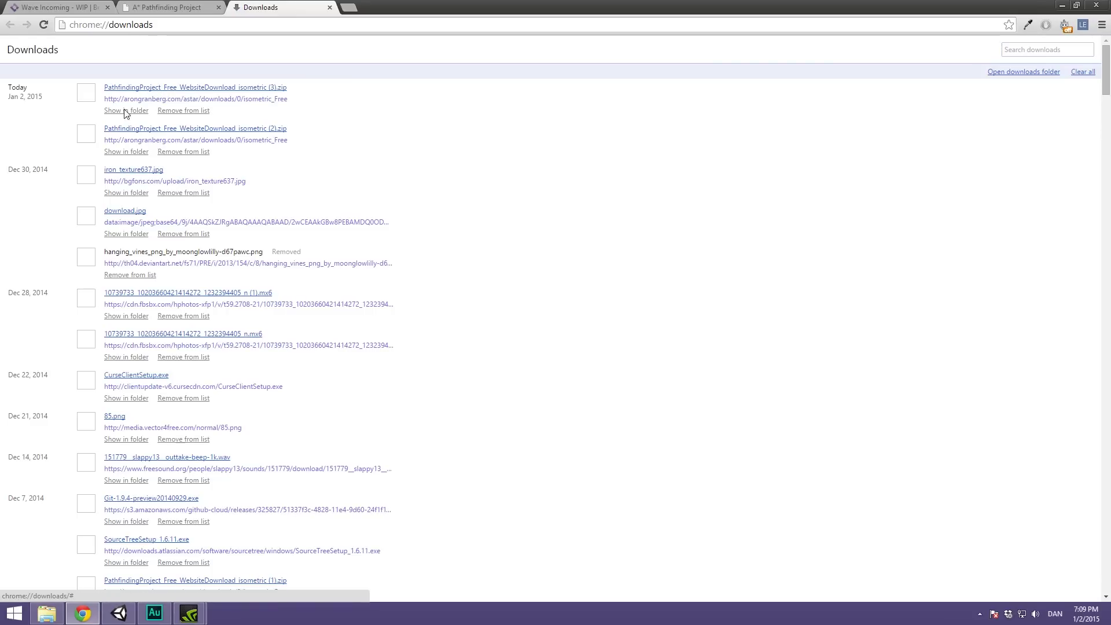
# Extract the PathfindingProject zip in Downloads and select the .unitypackage inside the extracted folder.
pyautogui.click(329, 7)
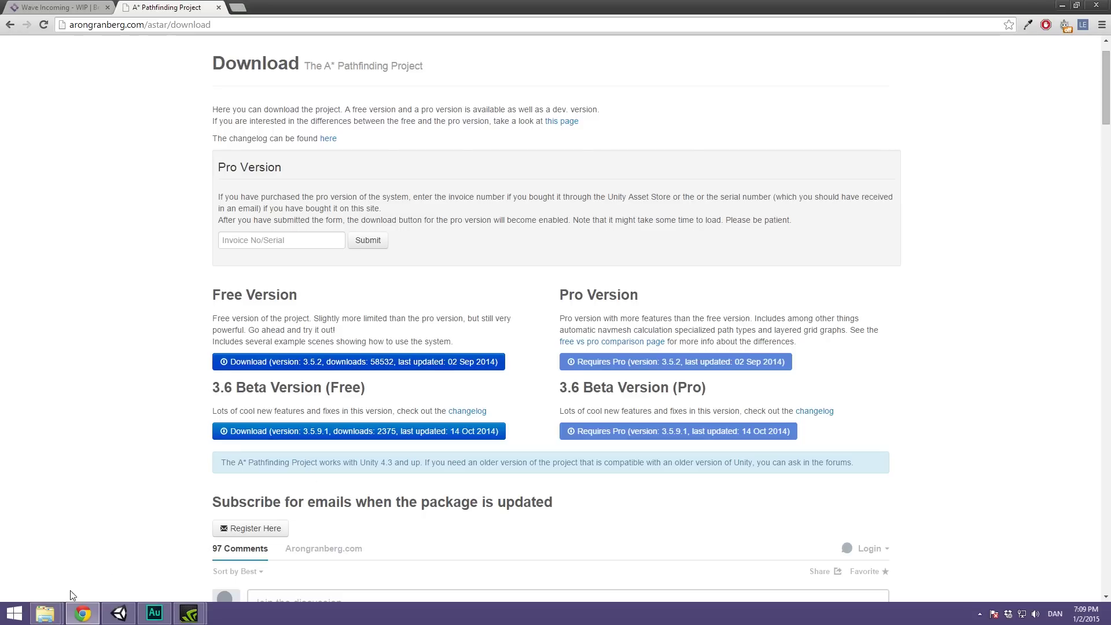
pyautogui.moveTo(58, 610)
pyautogui.click(197, 550)
pyautogui.rightClick(541, 319)
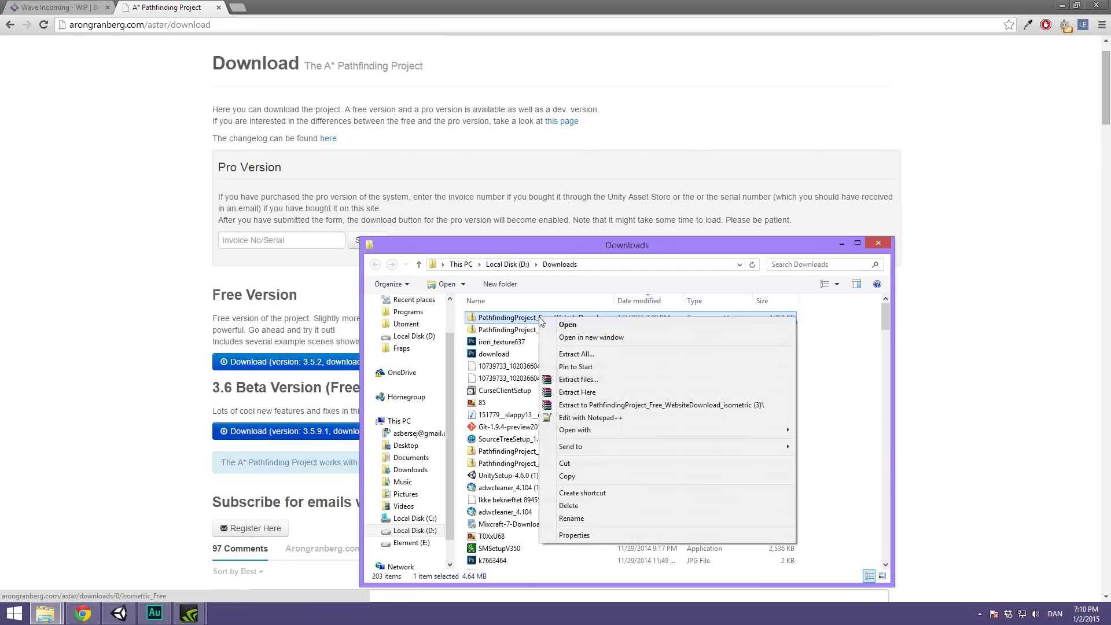
pyautogui.click(598, 355)
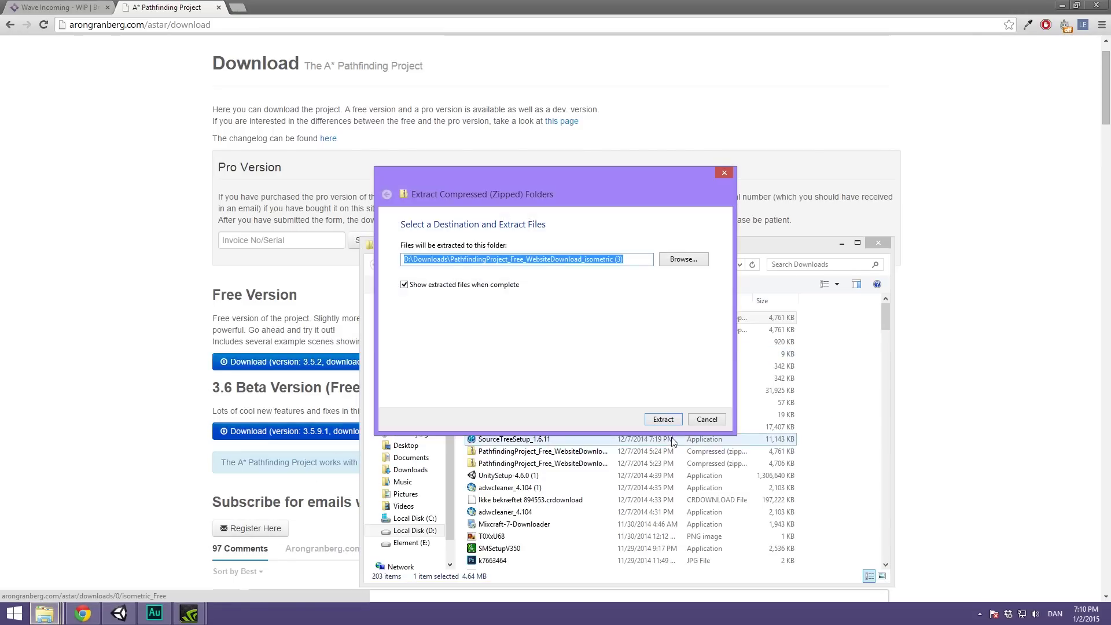
pyautogui.click(663, 418)
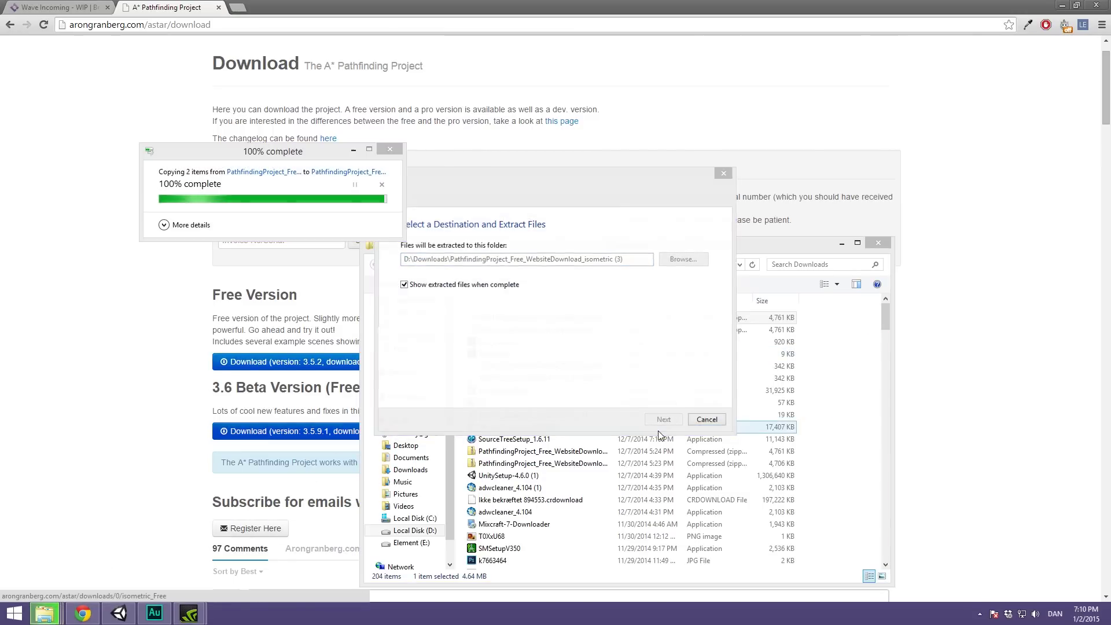
pyautogui.doubleClick(578, 82)
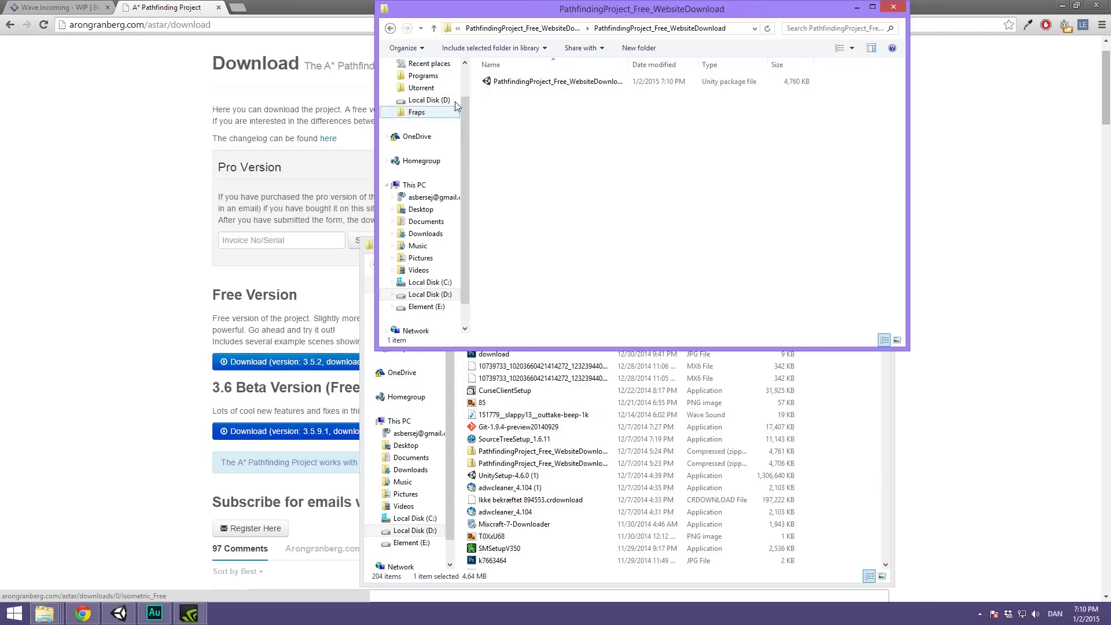
pyautogui.moveTo(599, 11); pyautogui.dragTo(551, 45)
pyautogui.click(512, 119)
# Open the .unitypackage in Unity and review the AstarPathfindingProject import list, all files checked.
pyautogui.doubleClick(511, 118)
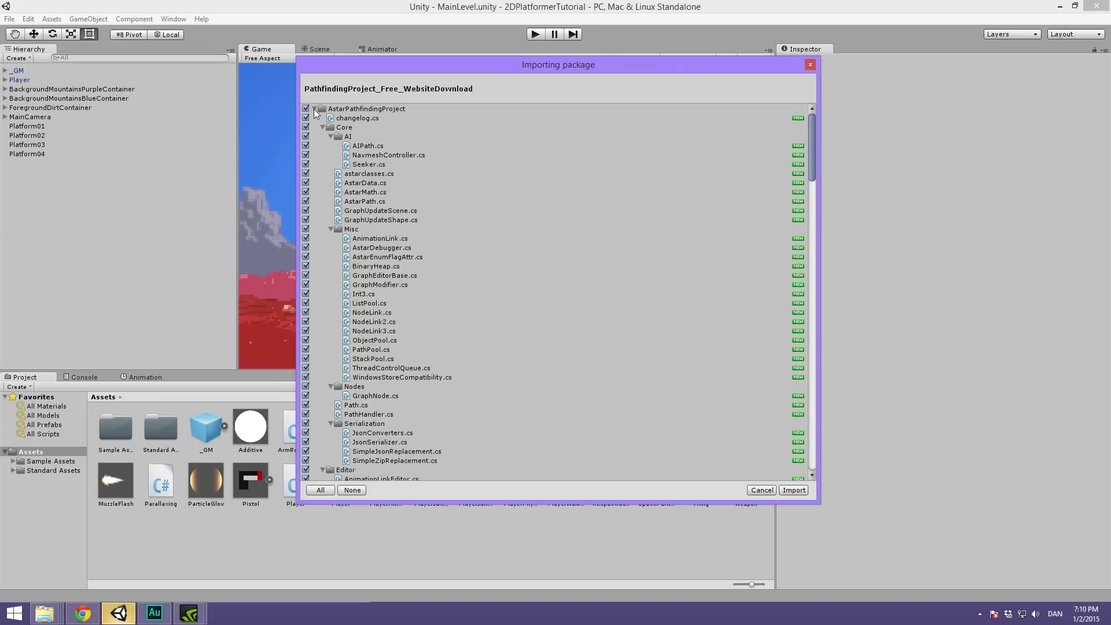
pyautogui.click(314, 109)
pyautogui.scroll(-5, 502, 216)
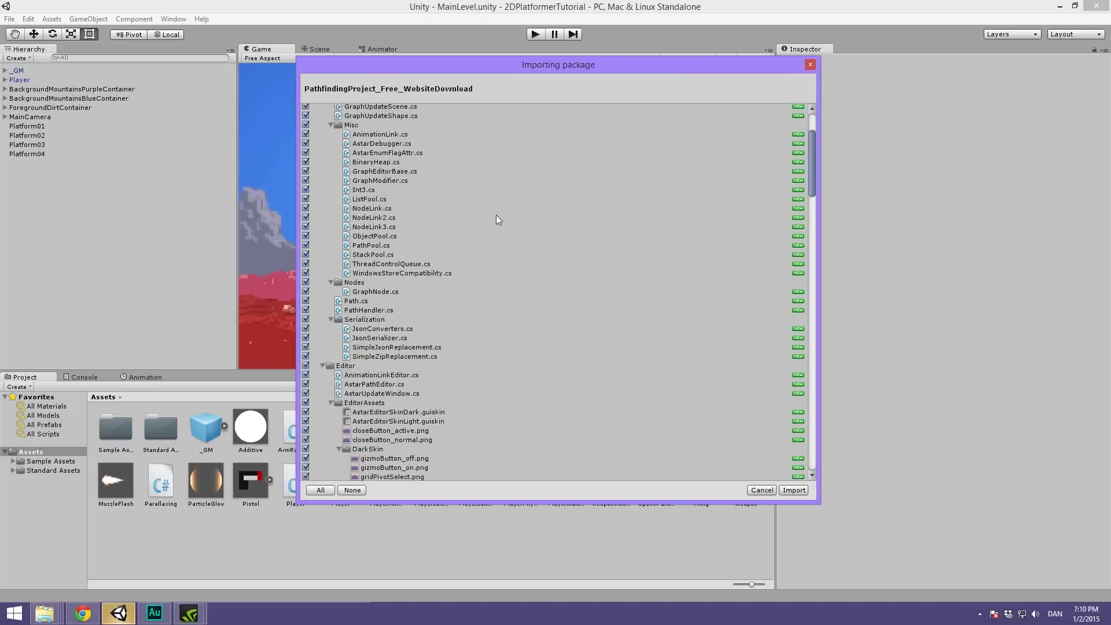
pyautogui.scroll(-10, 502, 217)
pyautogui.moveTo(812, 203); pyautogui.dragTo(782, 430)
pyautogui.scroll(20, 745, 440)
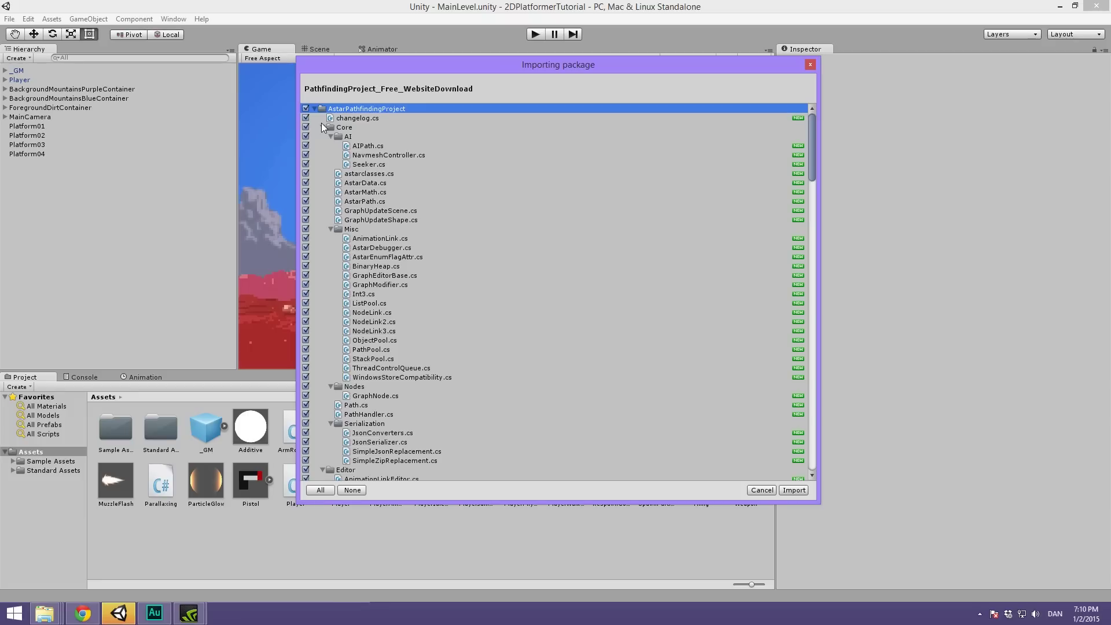
# Collapse the Core, Editor and ExampleScenes folders, then the whole package tree.
pyautogui.click(322, 126)
pyautogui.click(322, 138)
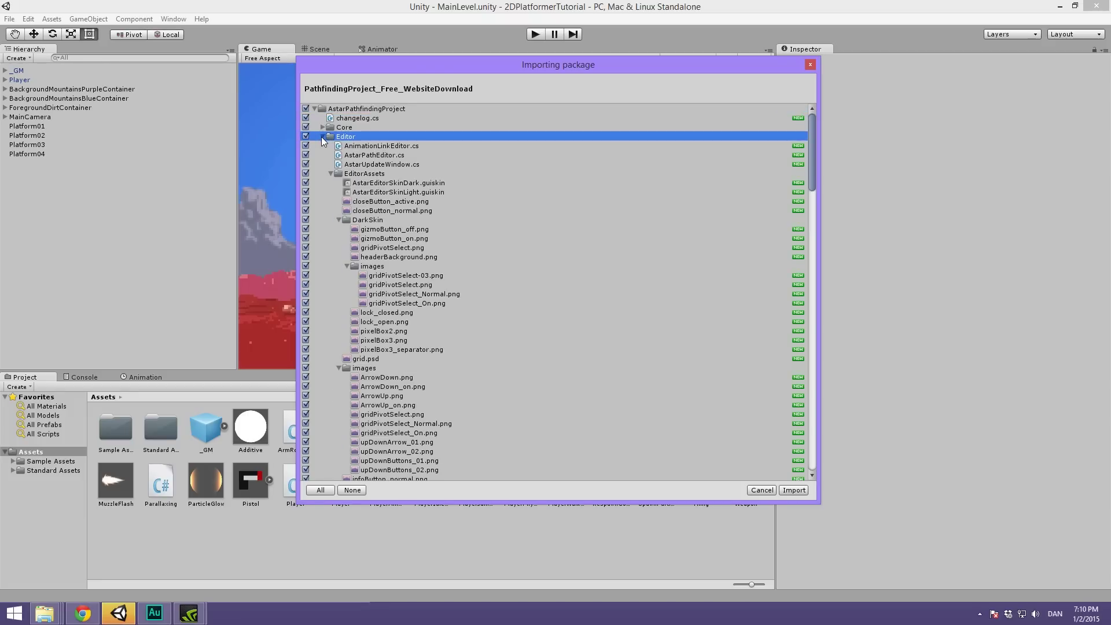
pyautogui.click(321, 138)
pyautogui.click(322, 144)
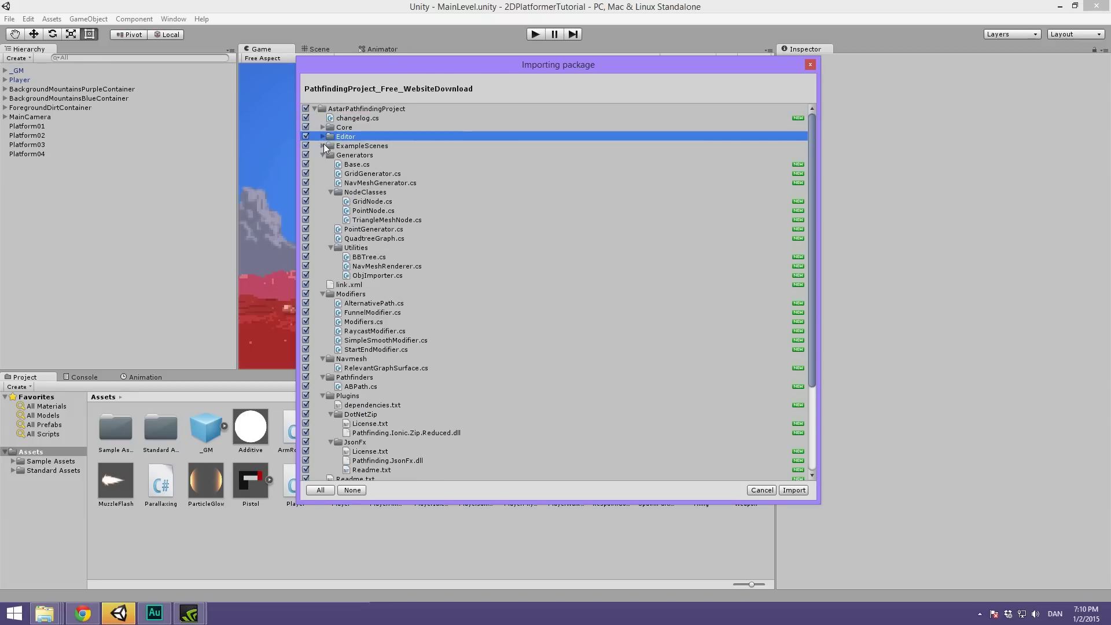
pyautogui.click(323, 108)
pyautogui.click(315, 109)
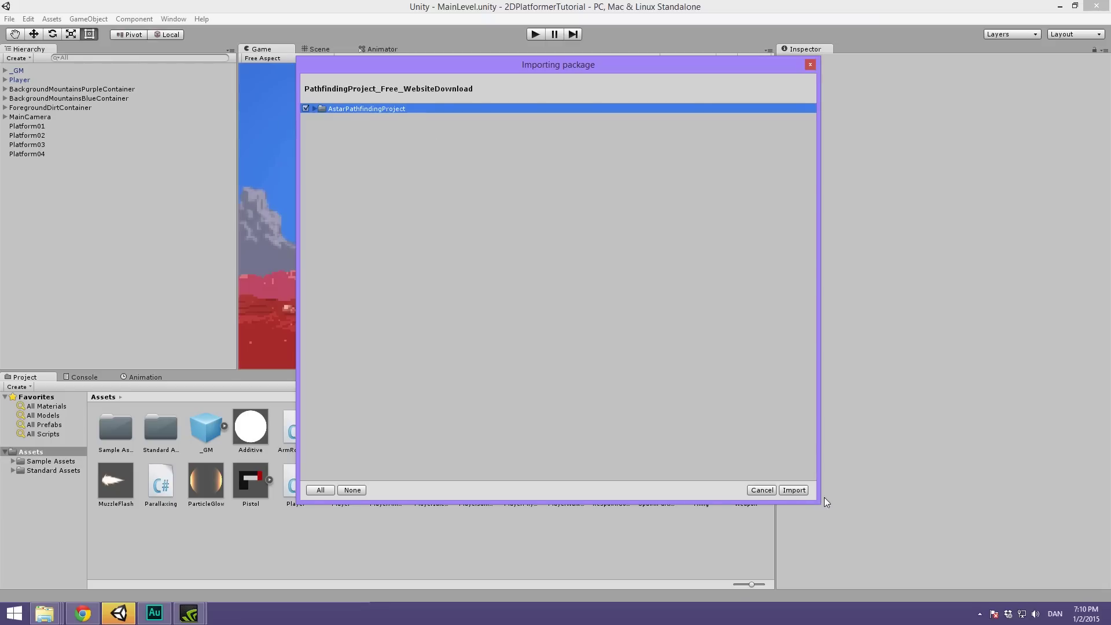
# Import the AstarPathfindingProject package into the project's Assets.
pyautogui.click(793, 490)
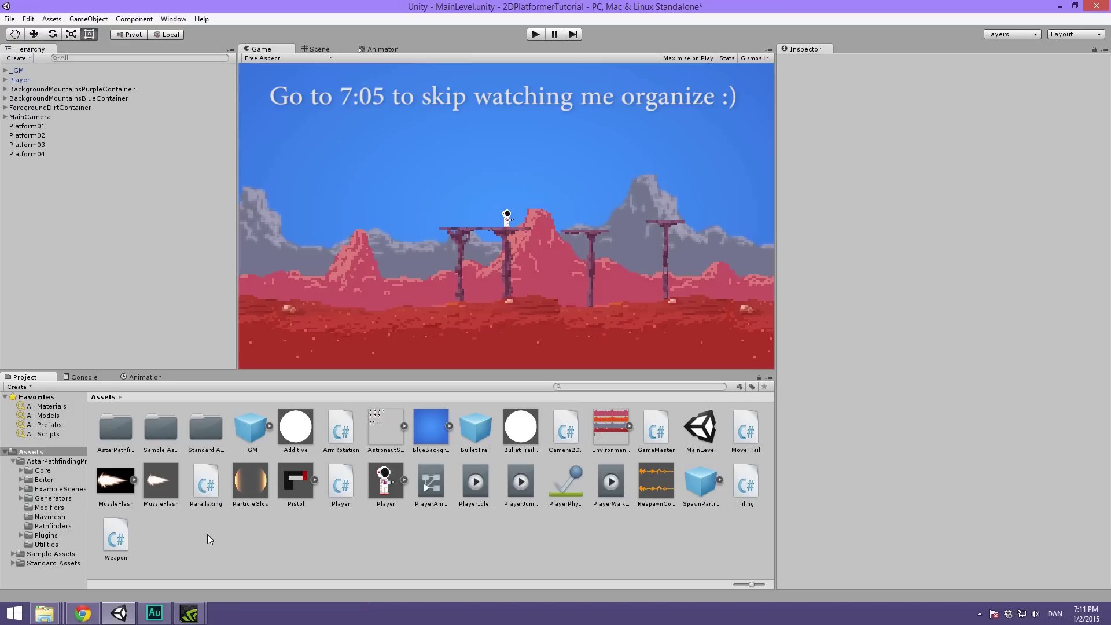
# Create an Animation folder and move PlayerIdle, PlayerJump, PlayerWalk and PlayerAnimator into it.
pyautogui.rightClick(271, 538)
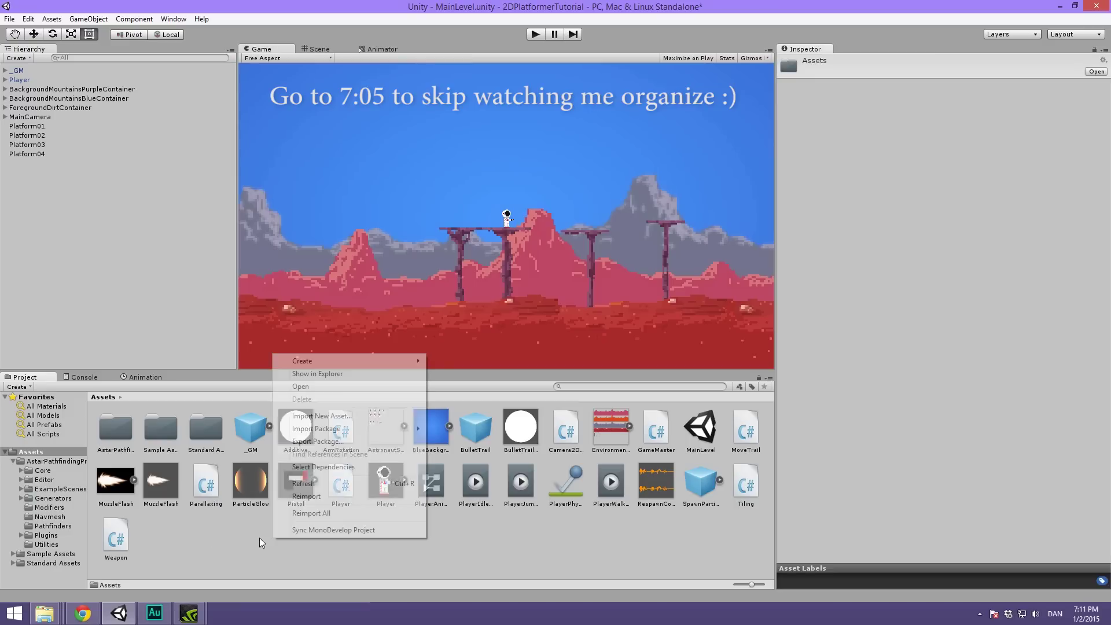
pyautogui.moveTo(351, 360)
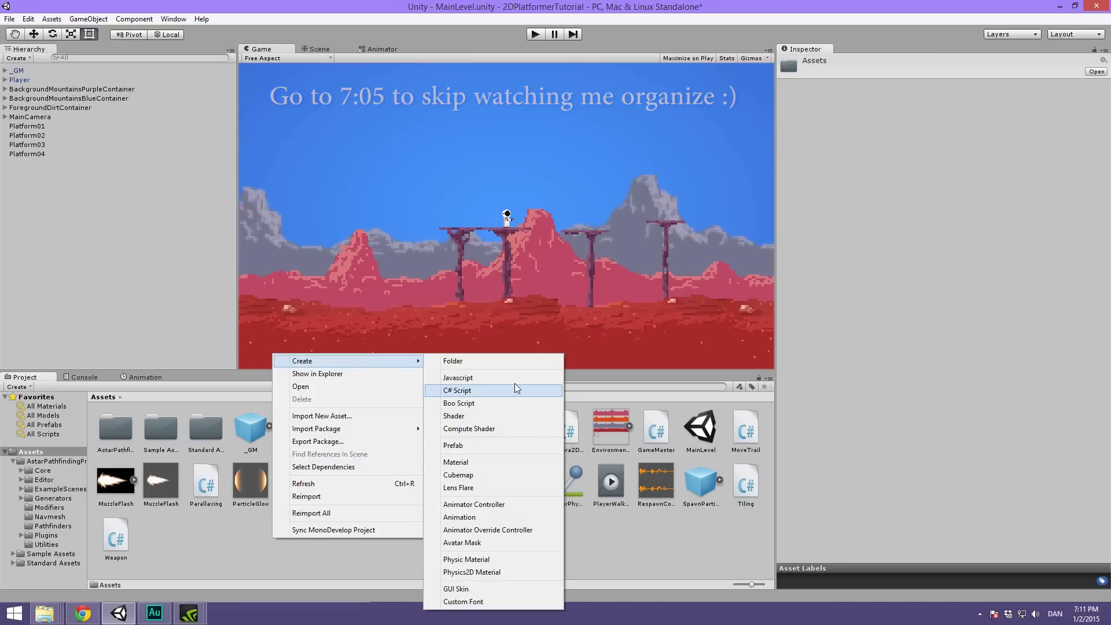
pyautogui.click(510, 361)
pyautogui.press('BackSpace')
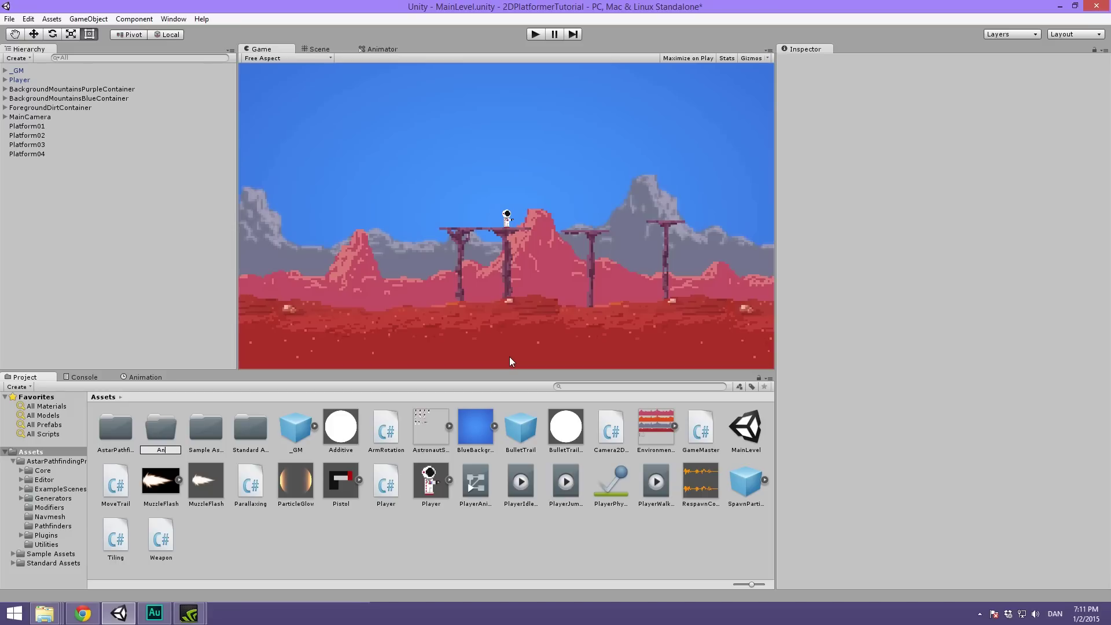
pyautogui.write('Animation')
pyautogui.press('Return')
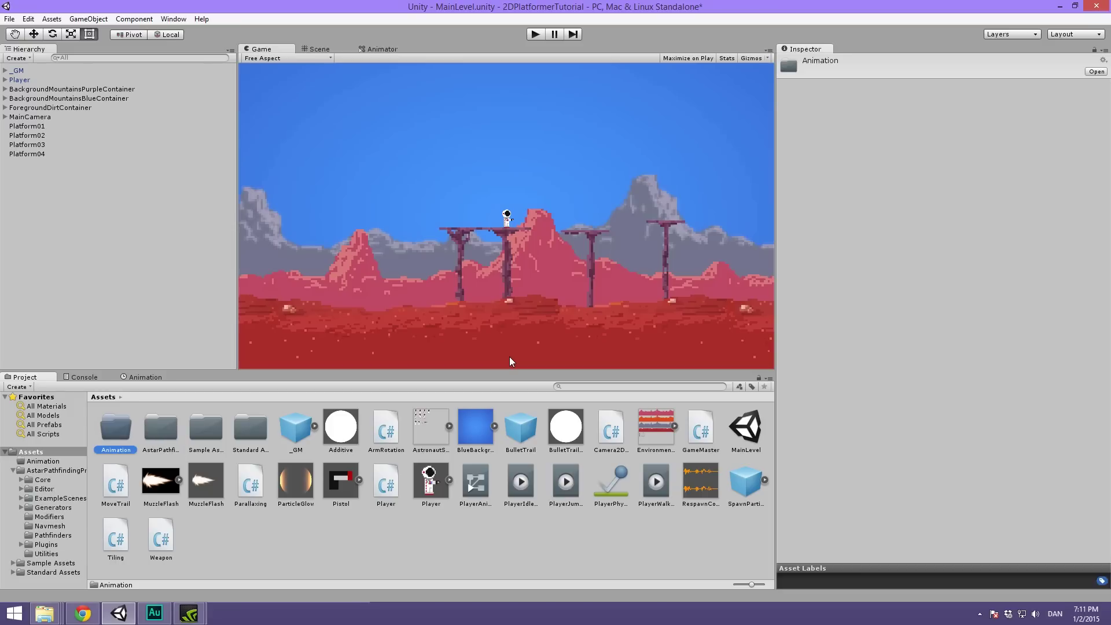
pyautogui.click(521, 483)
pyautogui.keyDown('ctrl'); pyautogui.click(566, 483); pyautogui.keyUp('ctrl')
pyautogui.keyDown('ctrl'); pyautogui.click(654, 483); pyautogui.keyUp('ctrl')
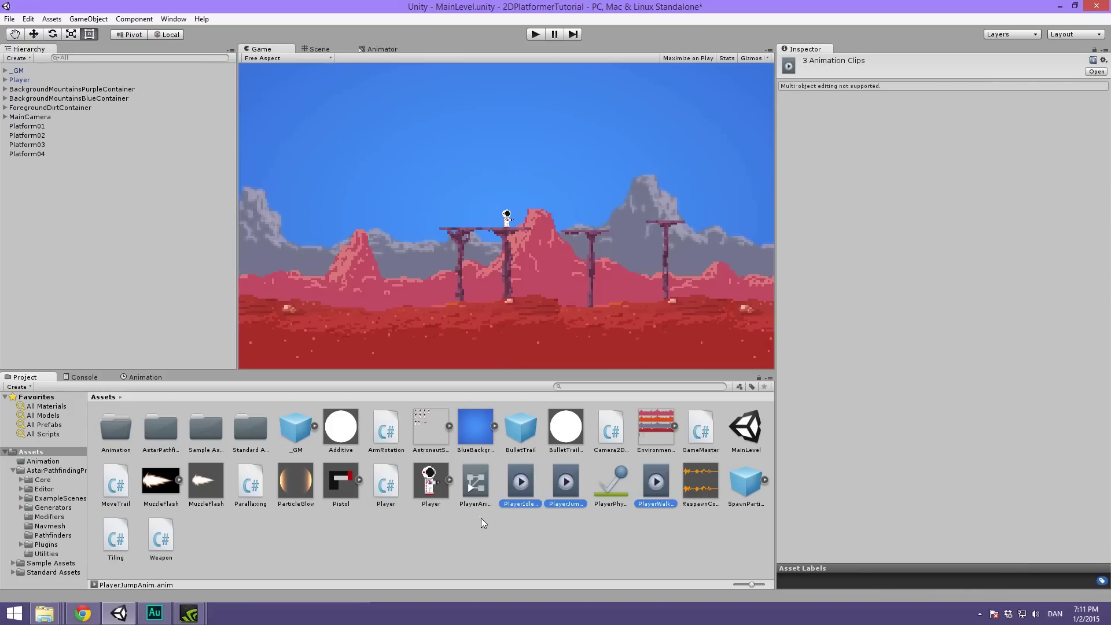
pyautogui.keyDown('ctrl'); pyautogui.click(463, 481); pyautogui.keyUp('ctrl')
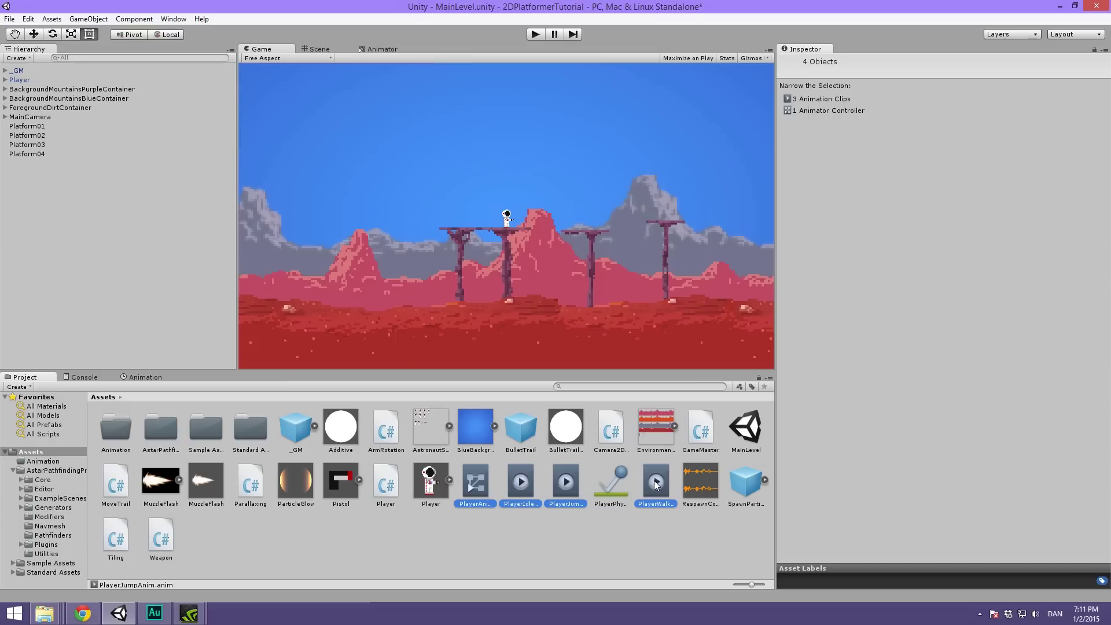
pyautogui.moveTo(656, 485); pyautogui.dragTo(116, 428)
# Create a Scripts folder and move ArmRotation, Camera2D, GameMaster, Weapon, Tiling, MoveTrail and Parallaxing into it.
pyautogui.rightClick(252, 553)
pyautogui.moveTo(355, 371)
pyautogui.click(427, 372)
pyautogui.write('Scripts')
pyautogui.press('Return')
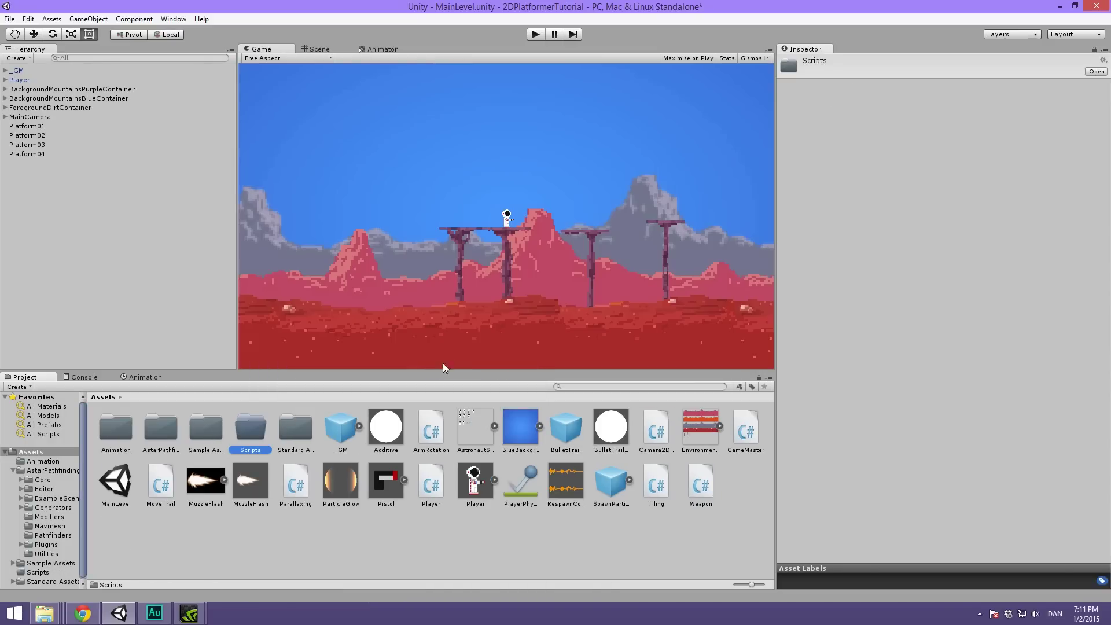
pyautogui.click(425, 431)
pyautogui.keyDown('ctrl'); pyautogui.click(656, 431); pyautogui.keyUp('ctrl')
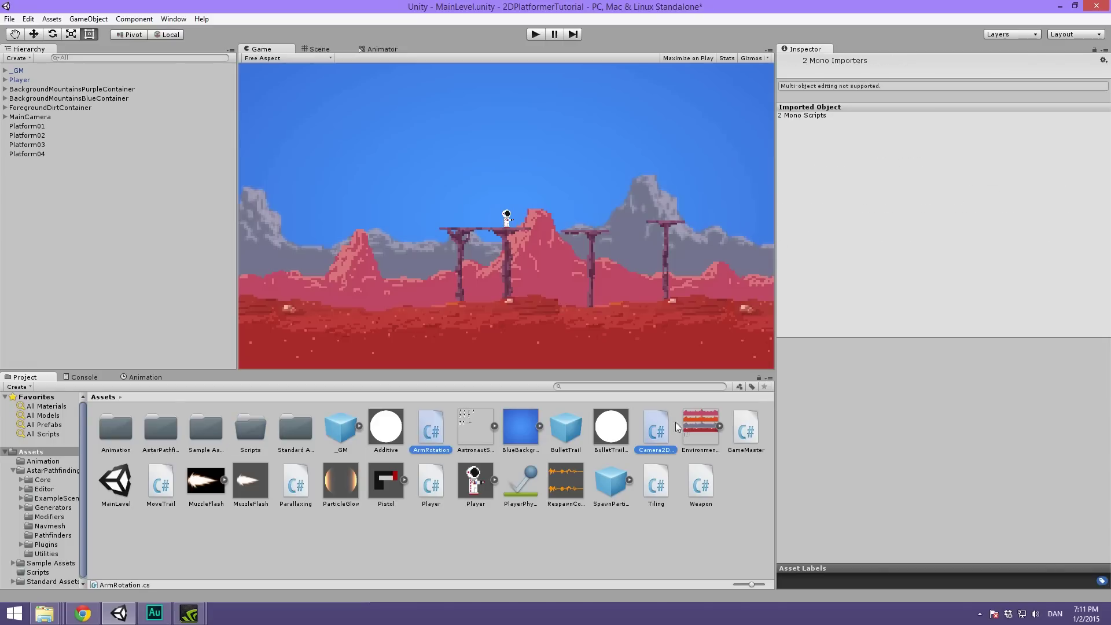
pyautogui.keyDown('ctrl'); pyautogui.click(746, 431); pyautogui.keyUp('ctrl')
pyautogui.keyDown('ctrl'); pyautogui.click(700, 483); pyautogui.keyUp('ctrl')
pyautogui.keyDown('ctrl'); pyautogui.click(657, 489); pyautogui.keyUp('ctrl')
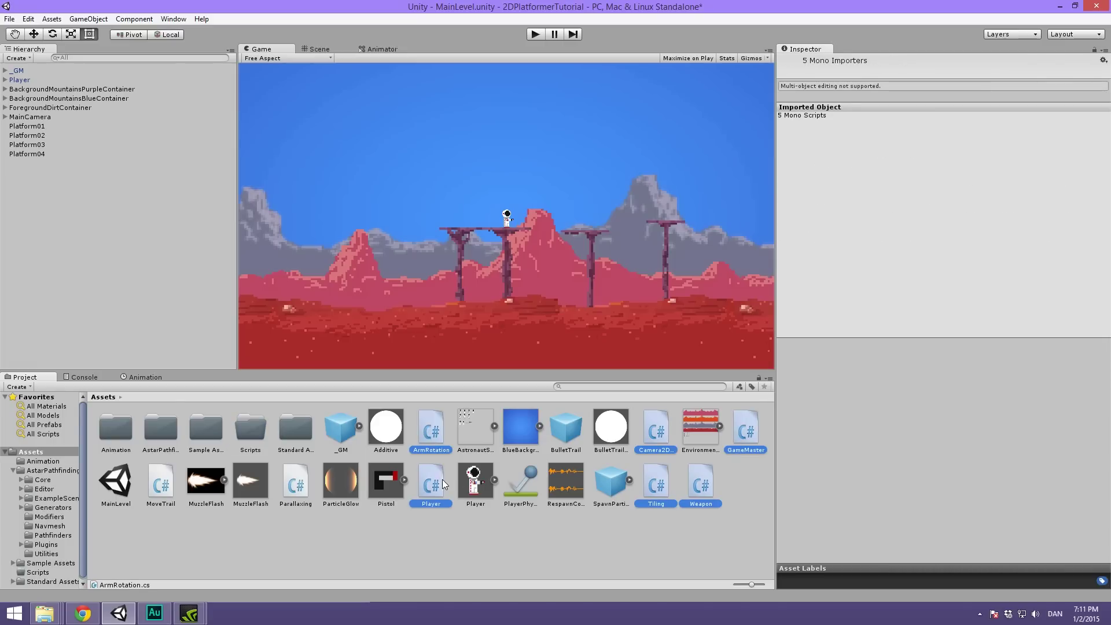
pyautogui.keyDown('ctrl'); pyautogui.click(160, 483); pyautogui.keyUp('ctrl')
pyautogui.keyDown('ctrl'); pyautogui.click(296, 483); pyautogui.keyUp('ctrl')
pyautogui.moveTo(298, 486); pyautogui.dragTo(214, 437)
pyautogui.moveTo(265, 463); pyautogui.dragTo(251, 439)
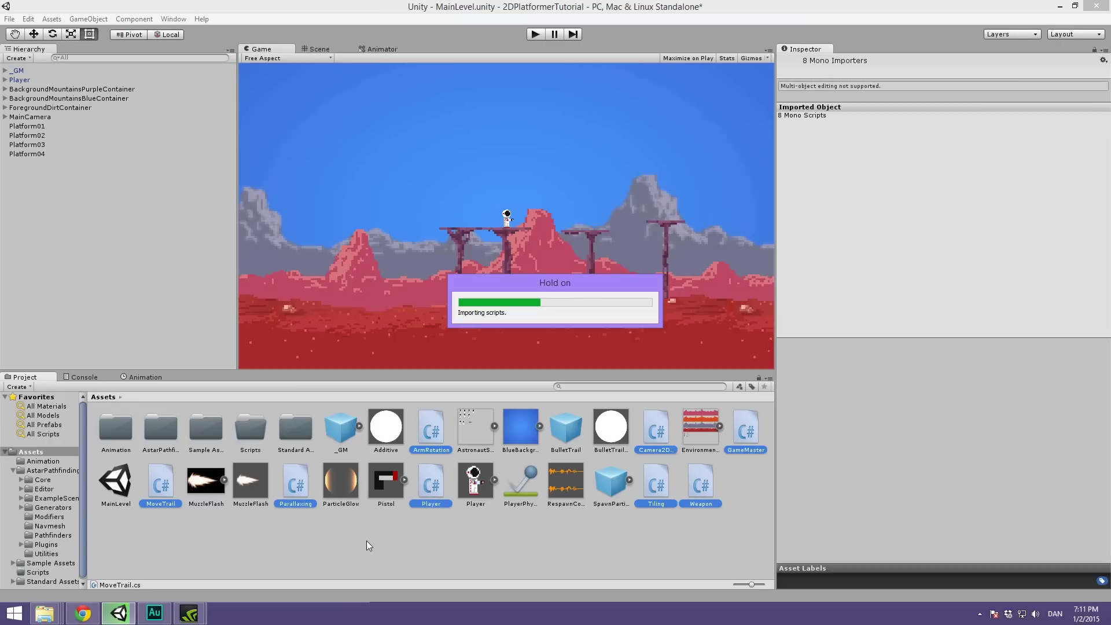
# Create a Materials folder and move Additive, BulletTrailMat and ParticleGlow into it.
pyautogui.rightClick(437, 538)
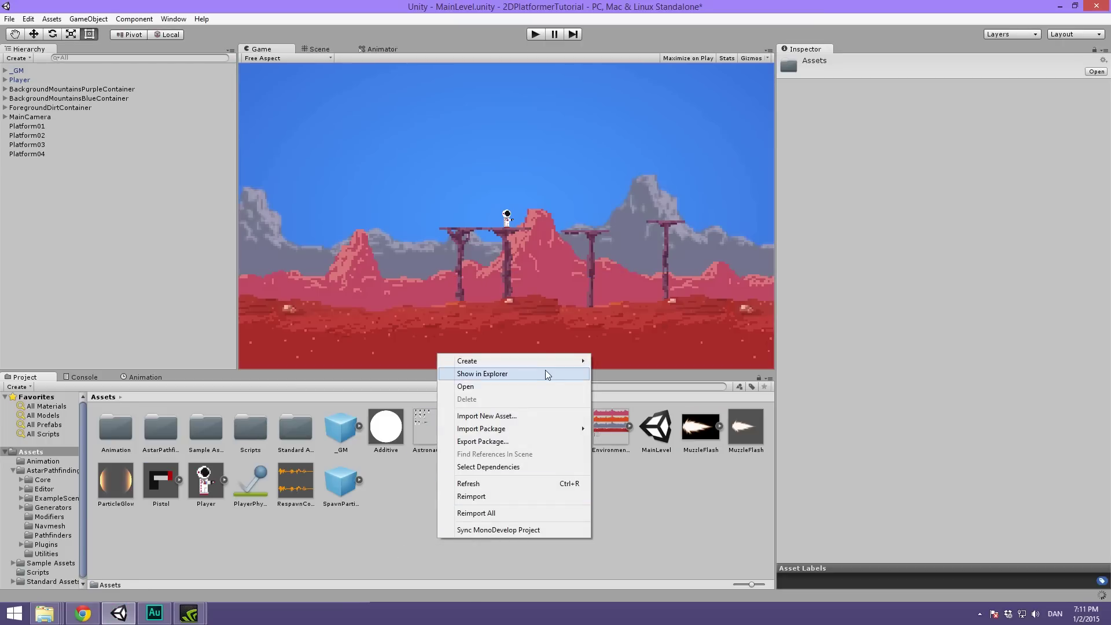
pyautogui.moveTo(547, 361)
pyautogui.click(668, 360)
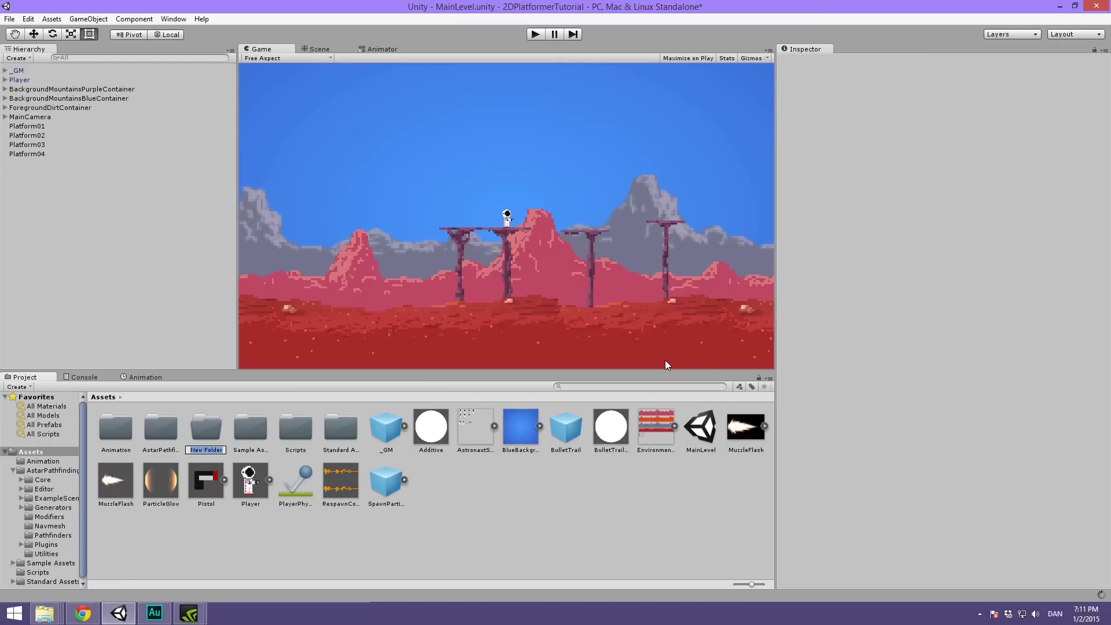
pyautogui.write('Materials')
pyautogui.press('Return')
pyautogui.click(435, 419)
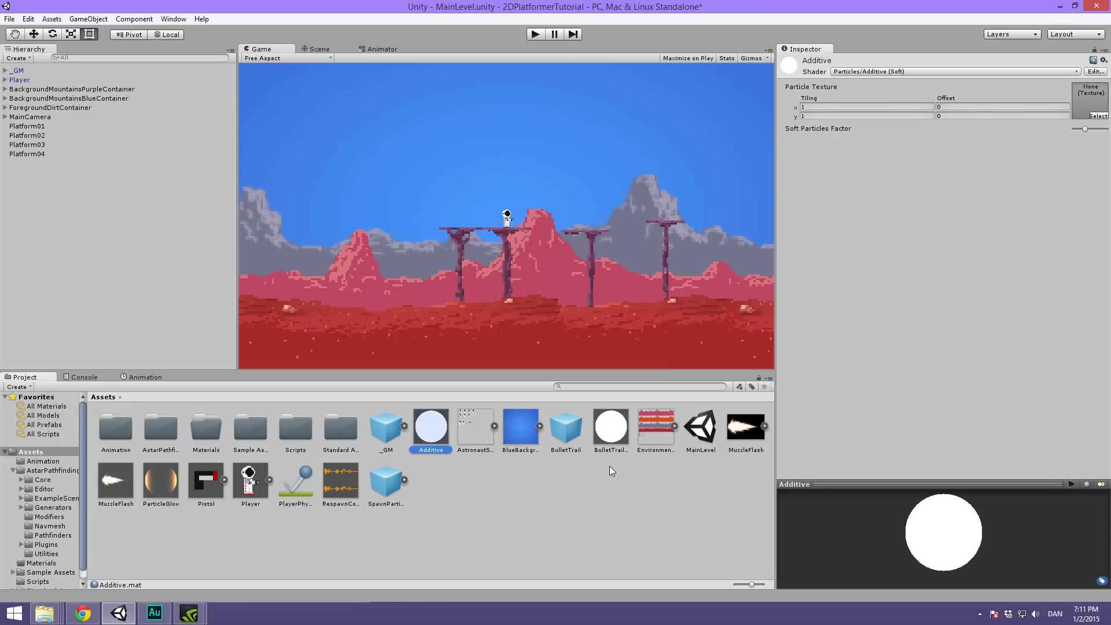
pyautogui.keyDown('ctrl'); pyautogui.click(612, 443); pyautogui.keyUp('ctrl')
pyautogui.keyDown('ctrl'); pyautogui.click(143, 484); pyautogui.keyUp('ctrl')
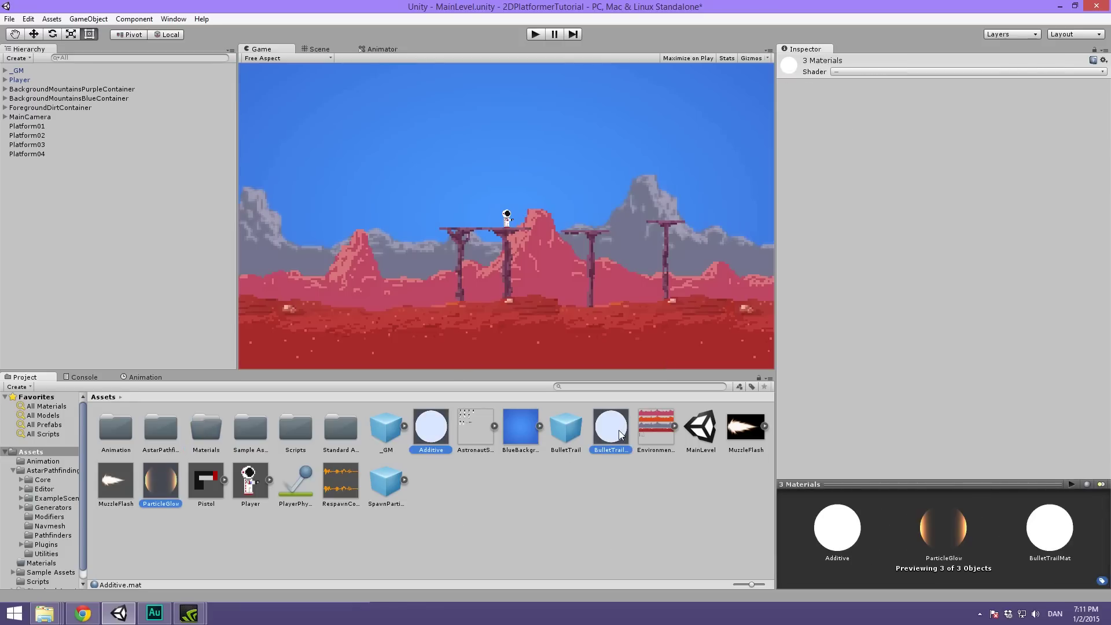
pyautogui.moveTo(615, 431); pyautogui.dragTo(209, 431)
# Create a new folder in Assets named 'Sprites'.
pyautogui.rightClick(399, 498)
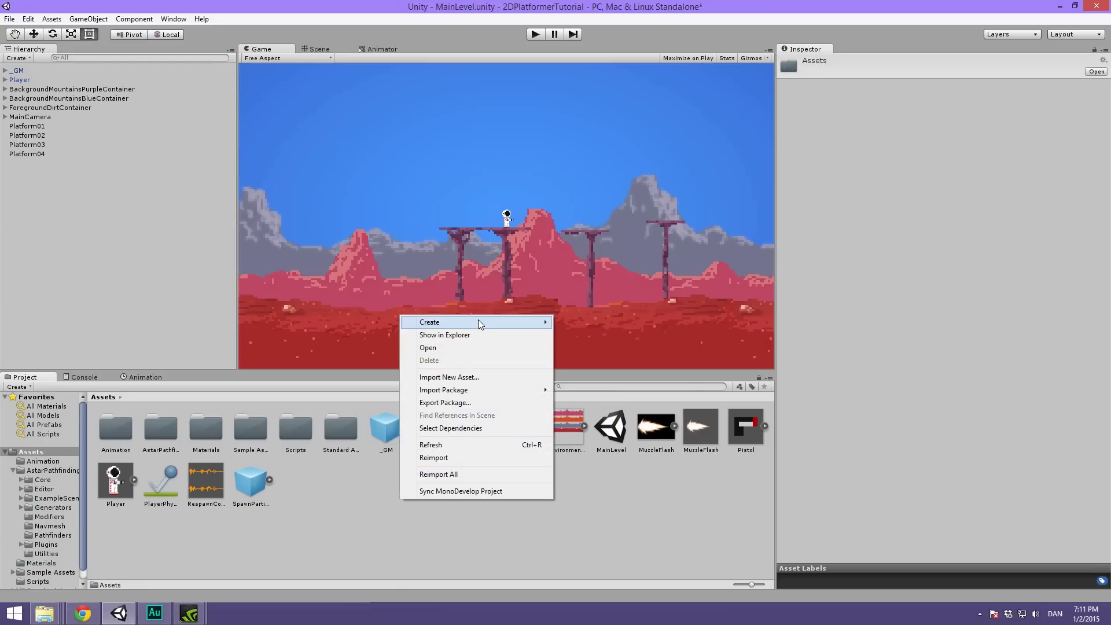
pyautogui.moveTo(478, 322)
pyautogui.click(592, 325)
pyautogui.write('Spr')
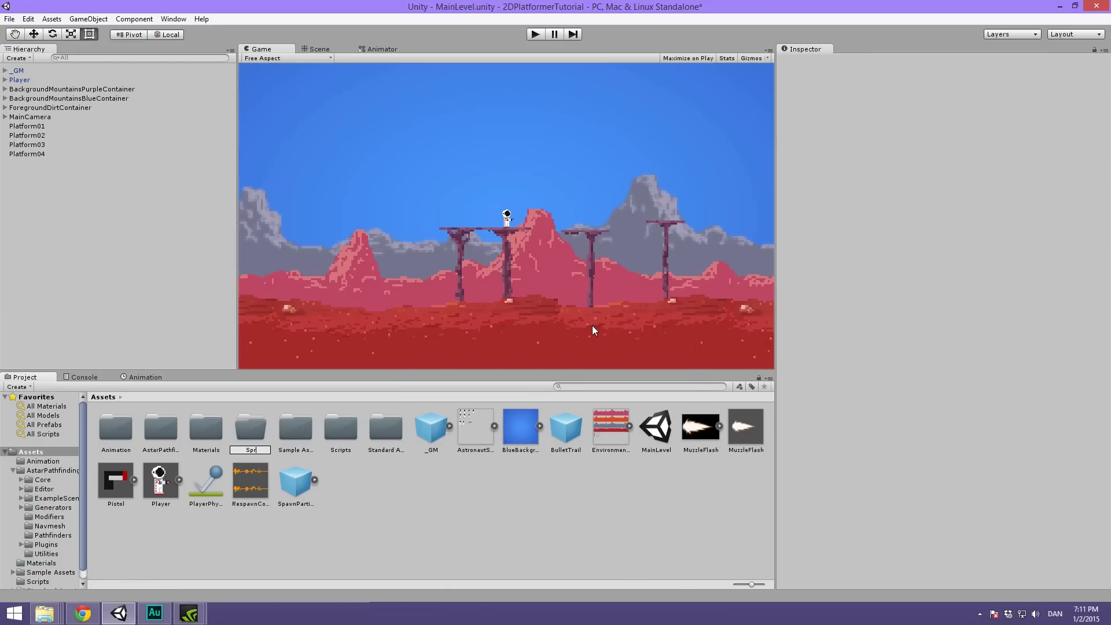
pyautogui.write('ites')
pyautogui.press('Return')
# Inspect the EnvironmentSpriteAtlas and MuzzleFlash textures and the asset label and type filters.
pyautogui.click(592, 424)
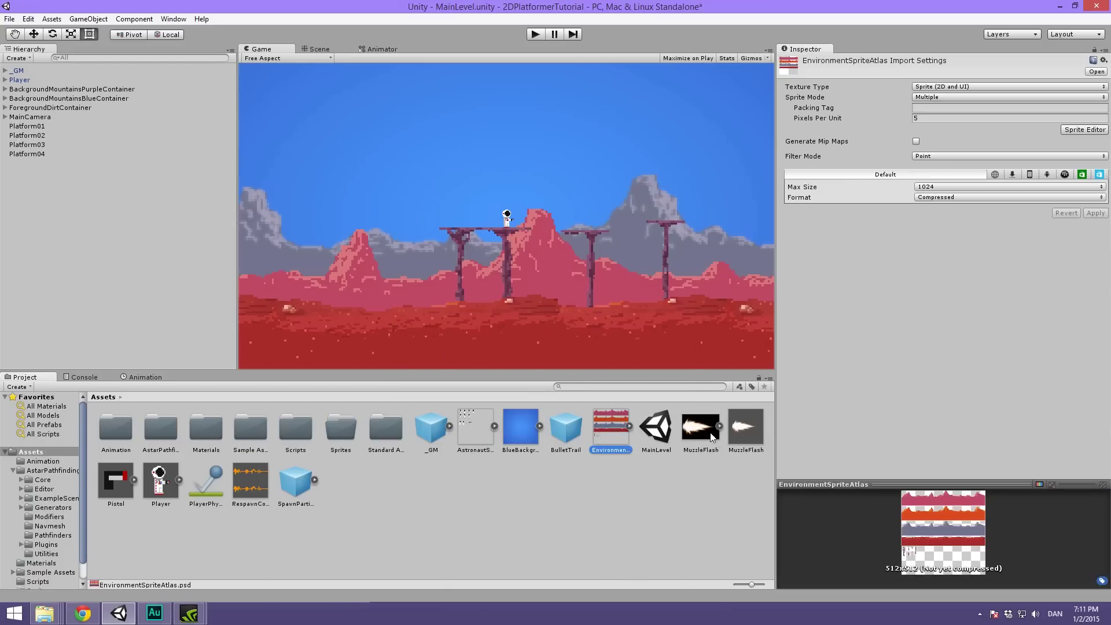
pyautogui.click(719, 426)
pyautogui.click(719, 426)
pyautogui.click(688, 435)
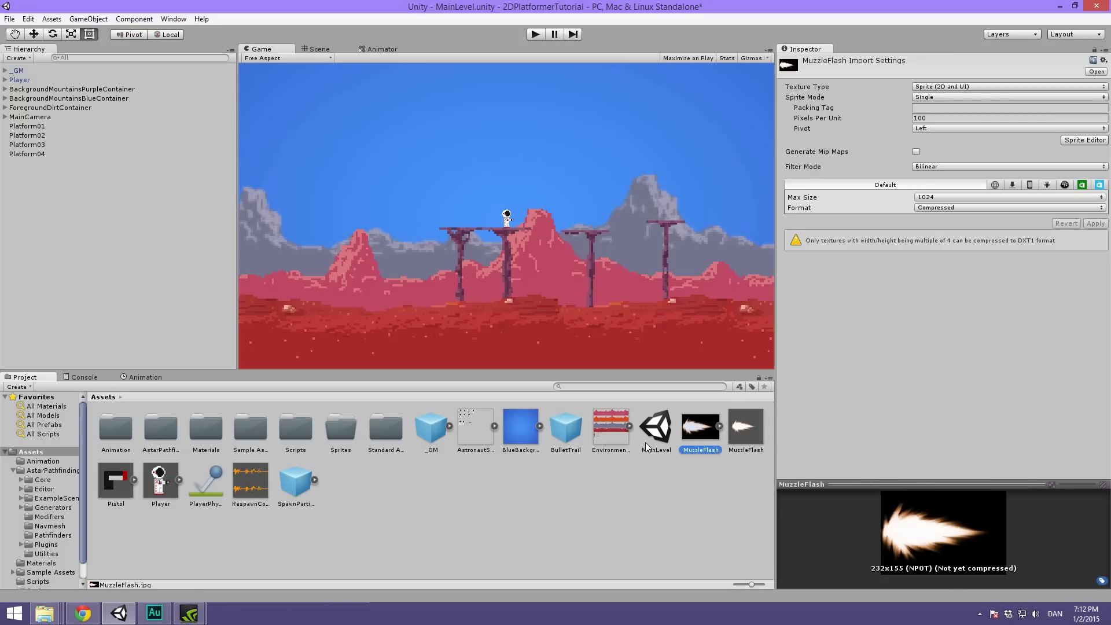
pyautogui.click(745, 434)
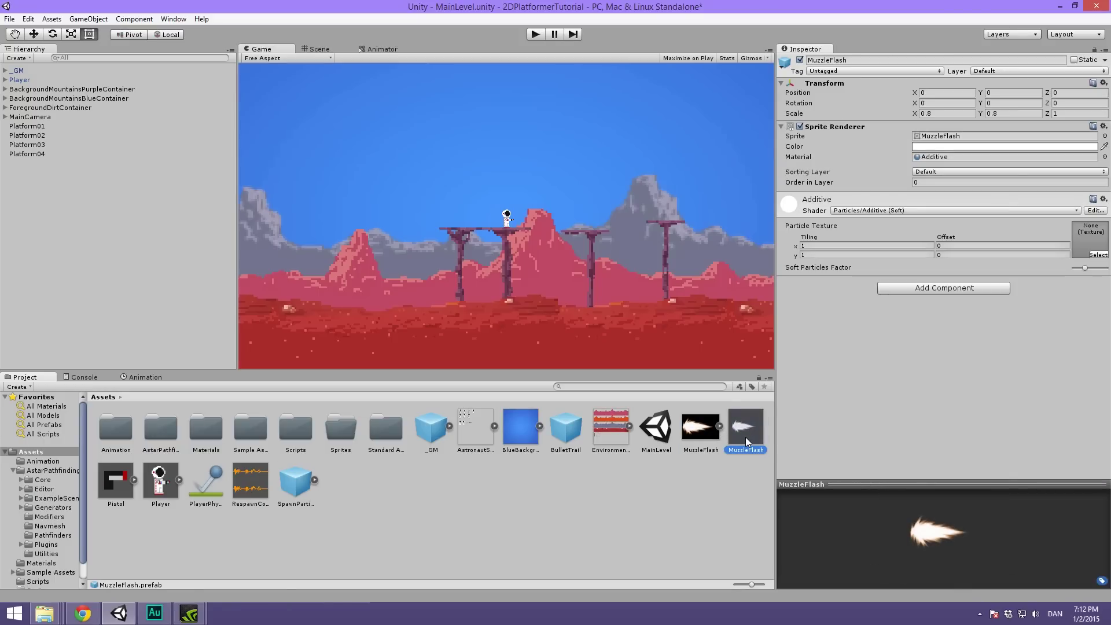
pyautogui.click(704, 436)
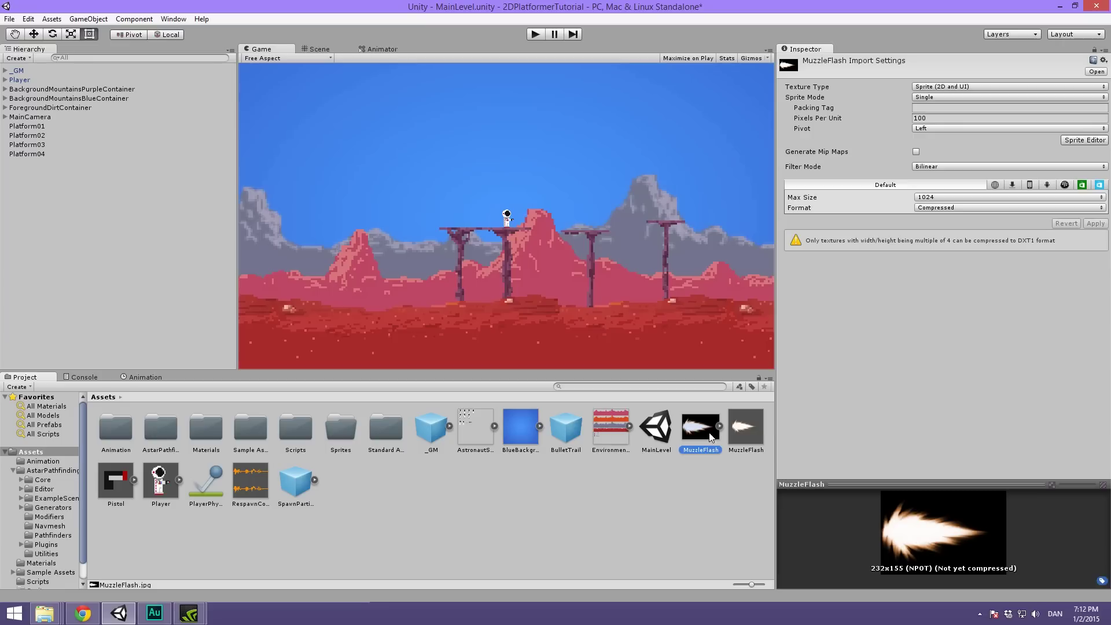
pyautogui.click(751, 386)
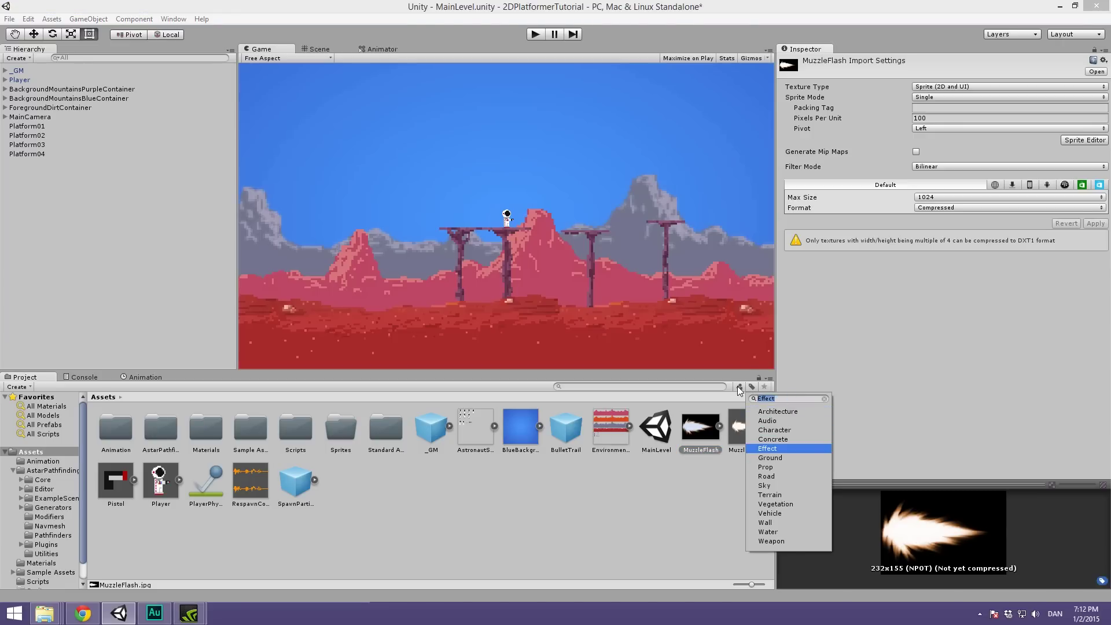
pyautogui.click(738, 387)
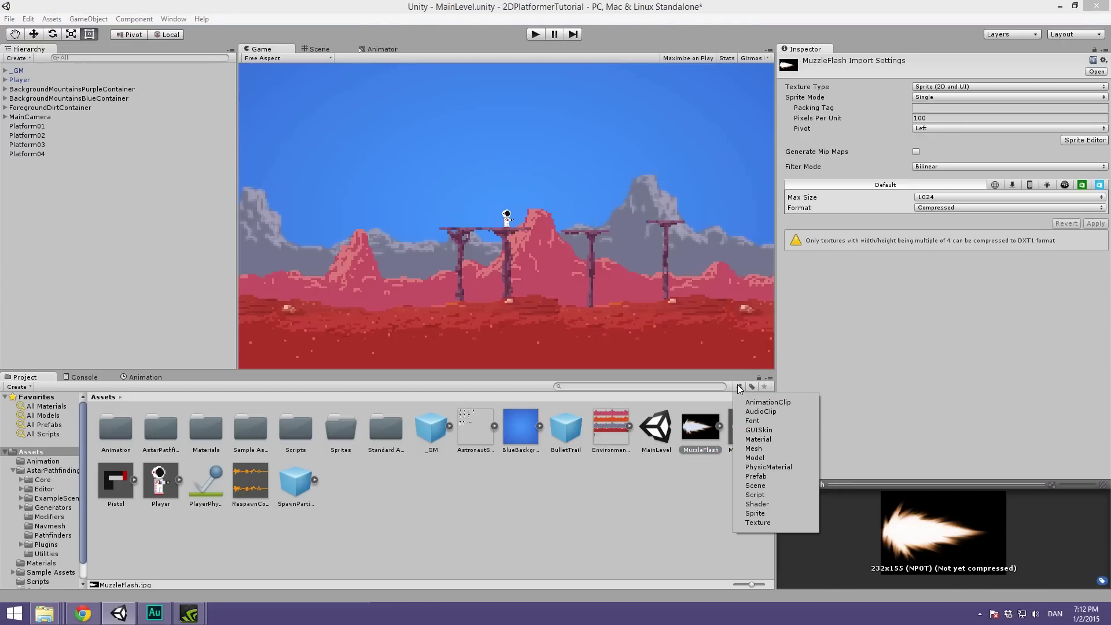
pyautogui.click(657, 531)
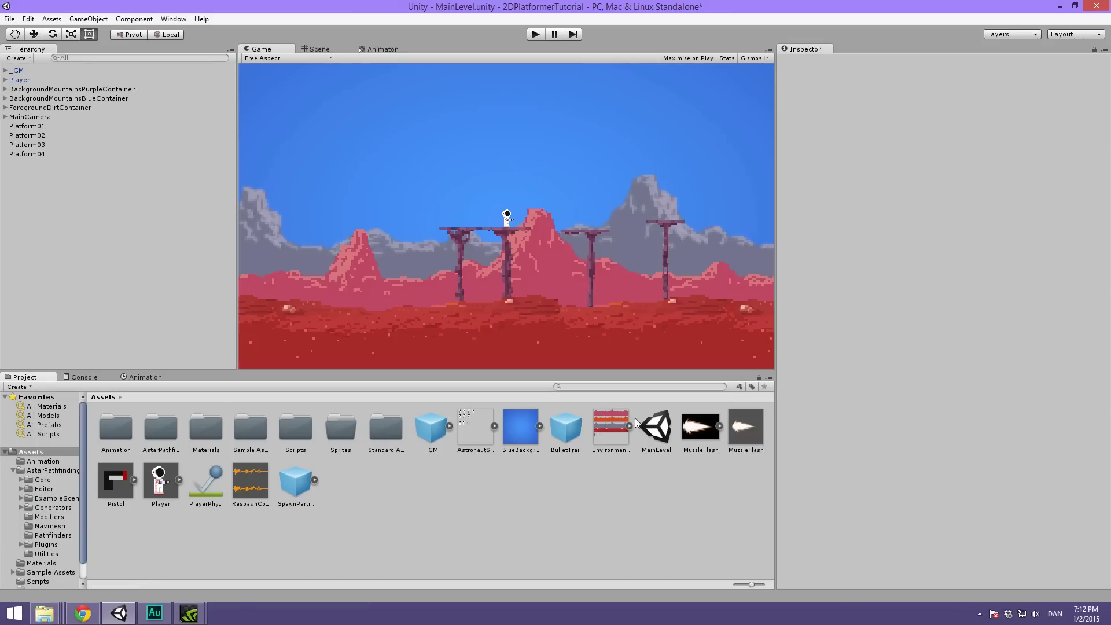
# Select the AstronautSpriteAtlas, BlueBackground and EnvironmentSpriteAtlas textures, discarding unapplied import settings.
pyautogui.click(600, 429)
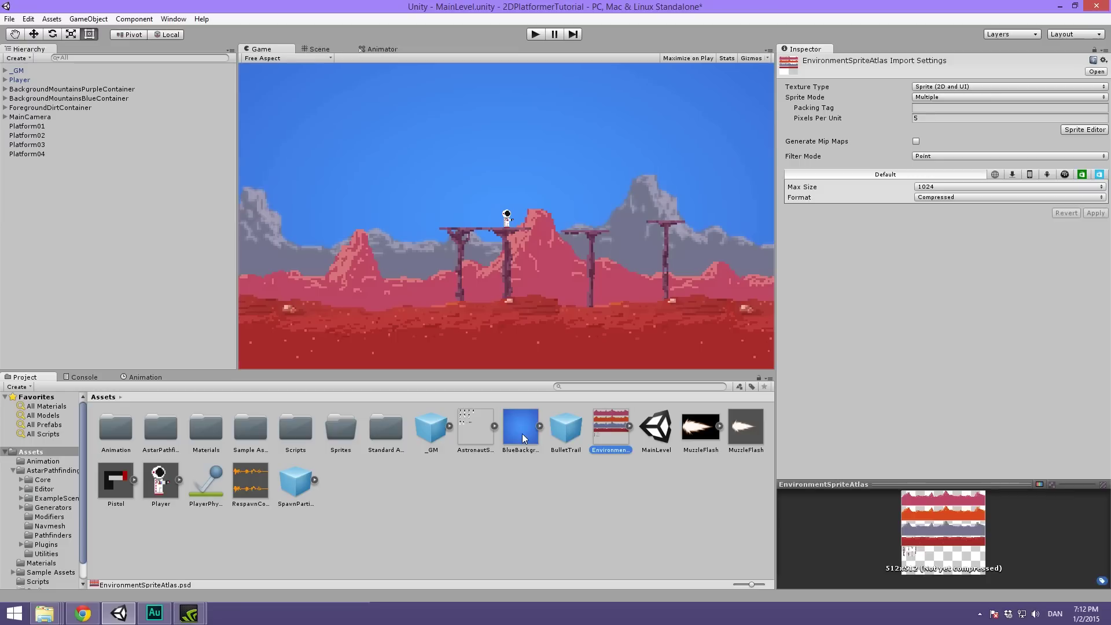
pyautogui.keyDown('ctrl'); pyautogui.click(514, 434); pyautogui.keyUp('ctrl')
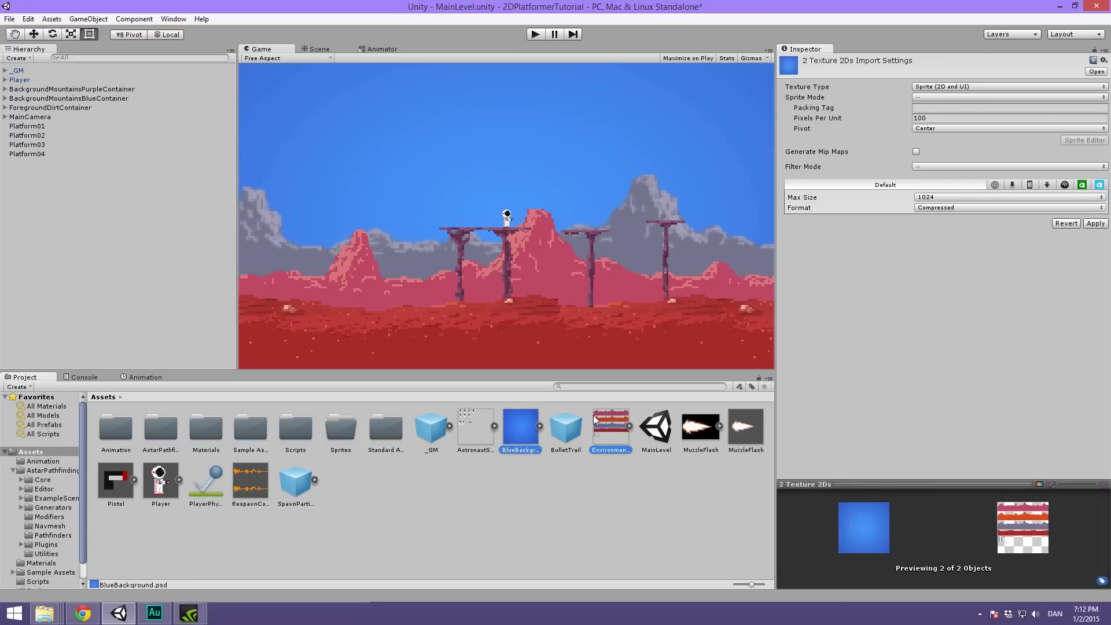
pyautogui.keyDown('ctrl'); pyautogui.click(487, 437); pyautogui.keyUp('ctrl')
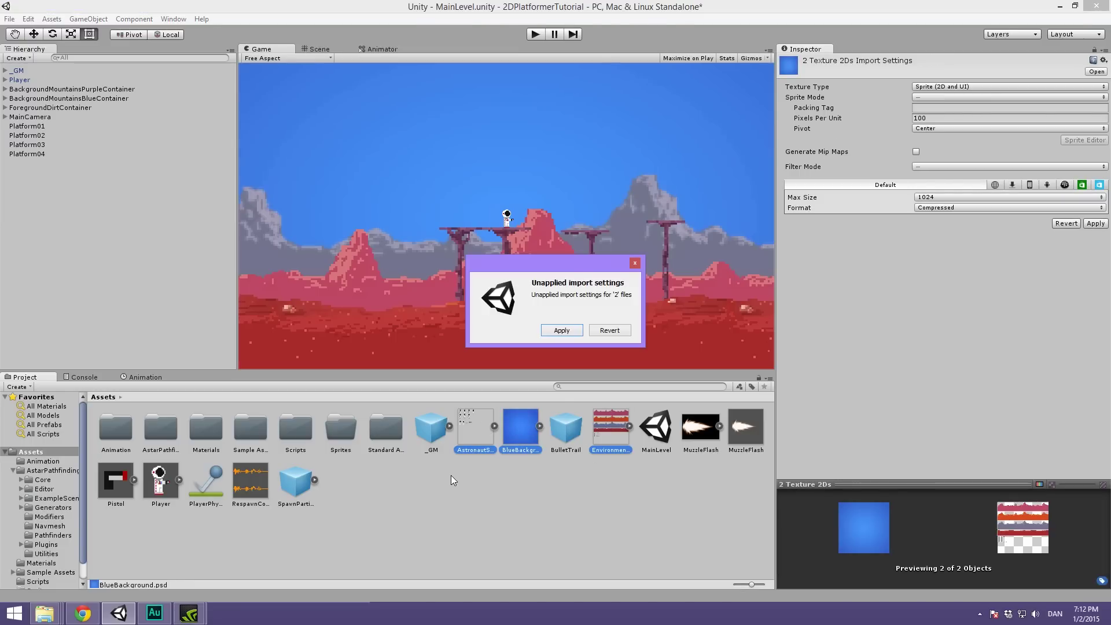
pyautogui.click(635, 263)
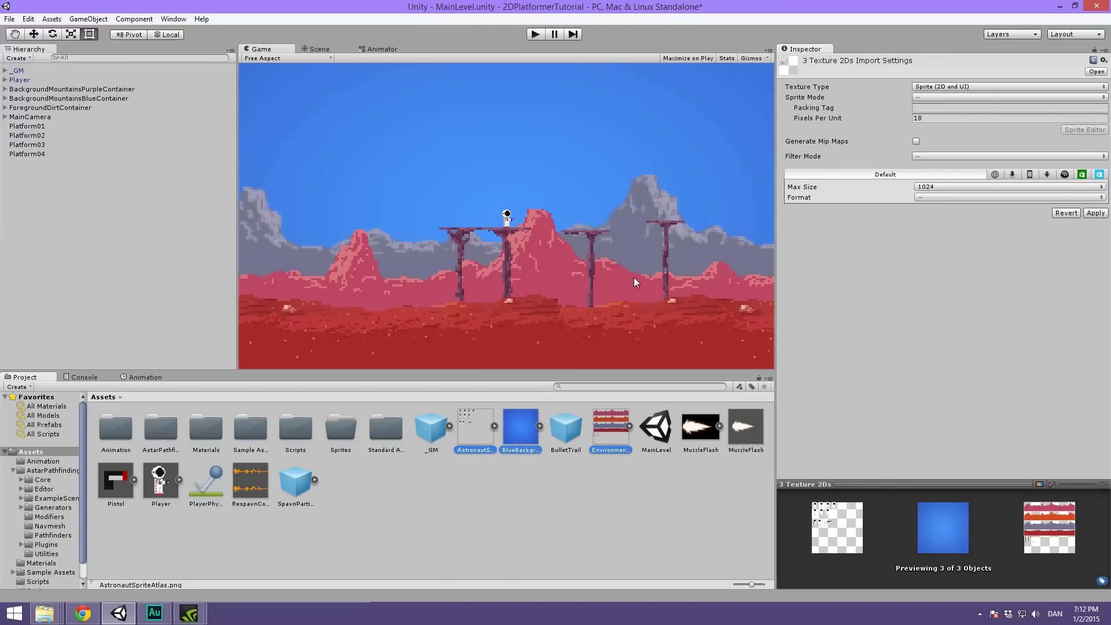
pyautogui.keyDown('ctrl'); pyautogui.click(467, 428); pyautogui.keyUp('ctrl')
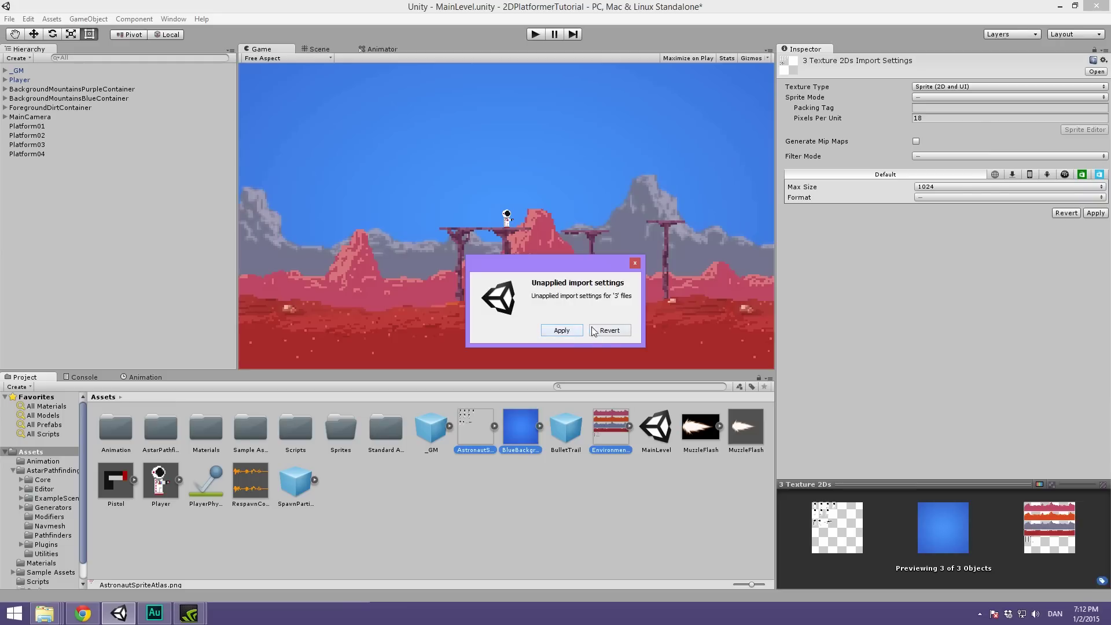
pyautogui.click(604, 331)
pyautogui.click(470, 408)
pyautogui.keyDown('ctrl'); pyautogui.click(536, 420); pyautogui.keyUp('ctrl')
pyautogui.keyDown('ctrl'); pyautogui.click(588, 442); pyautogui.keyUp('ctrl')
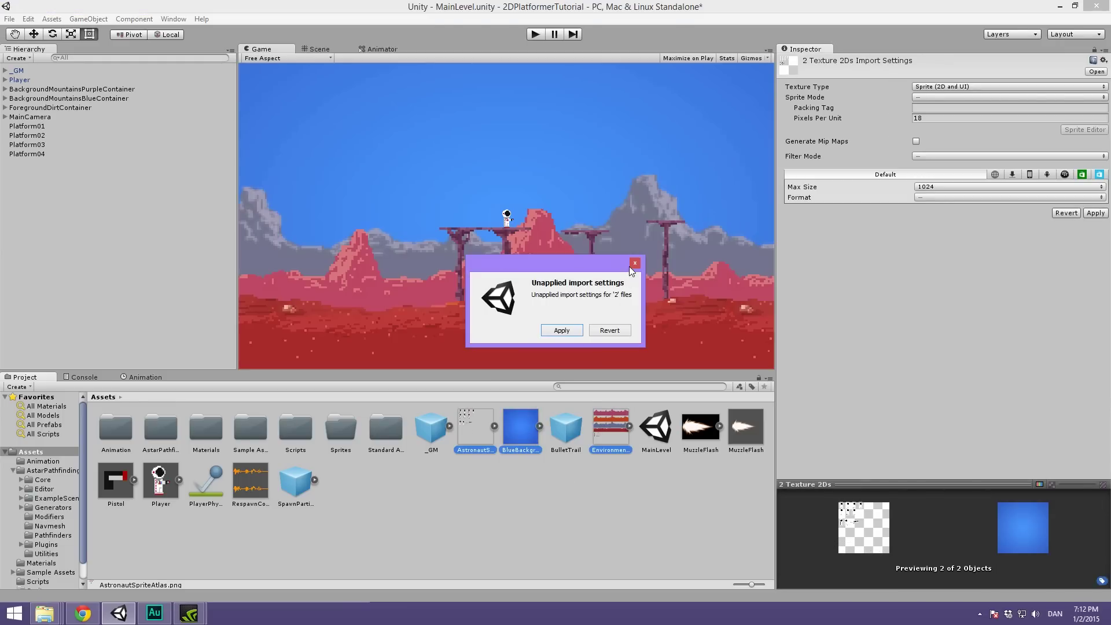
pyautogui.click(612, 329)
pyautogui.click(608, 331)
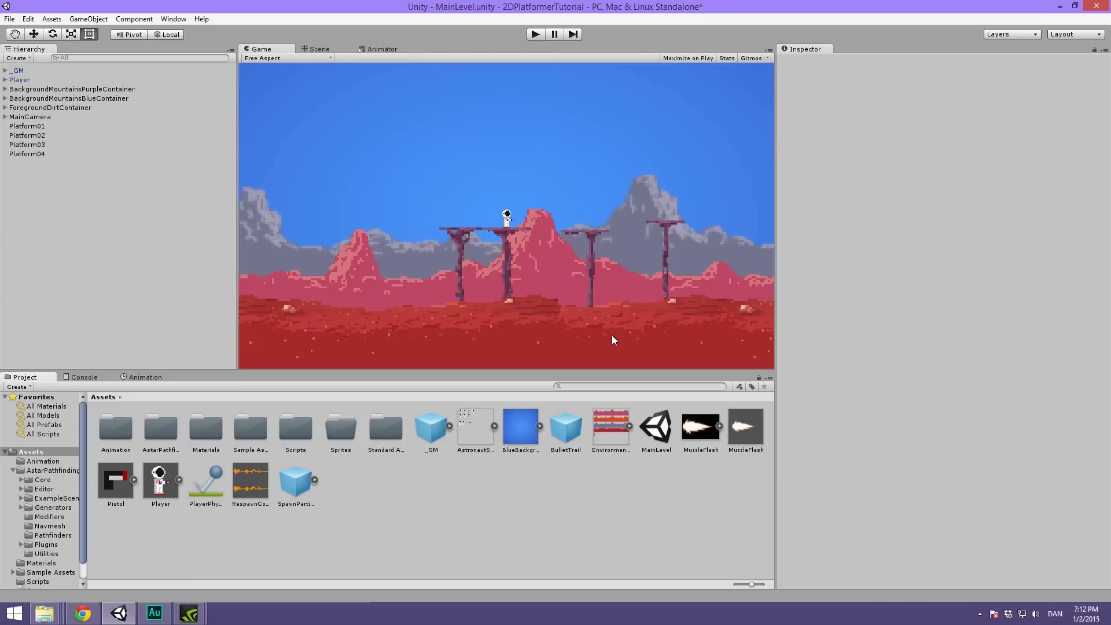
# Move AstronautSpriteAtlas, BlueBackground, EnvironmentSpriteAtlas and MuzzleFlash into the Sprites folder.
pyautogui.moveTo(477, 411); pyautogui.dragTo(345, 432)
pyautogui.moveTo(487, 438); pyautogui.dragTo(340, 425)
pyautogui.moveTo(526, 425); pyautogui.dragTo(340, 454)
pyautogui.moveTo(568, 427); pyautogui.dragTo(346, 426)
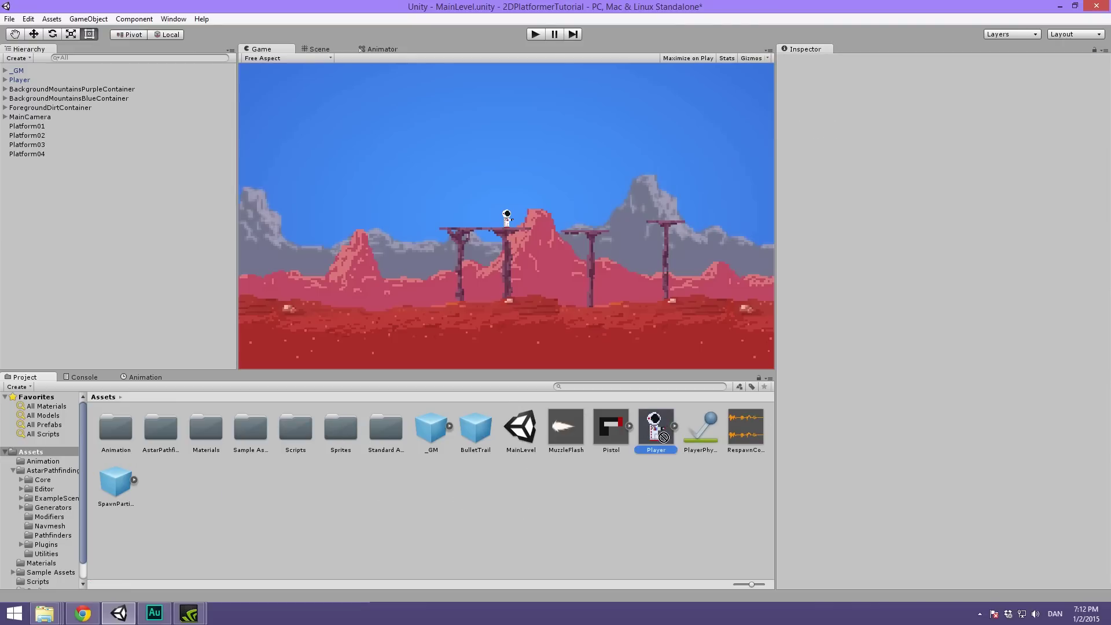
# Inspect the Player and Pistol prefabs, then clear the selection.
pyautogui.moveTo(663, 437); pyautogui.dragTo(659, 438)
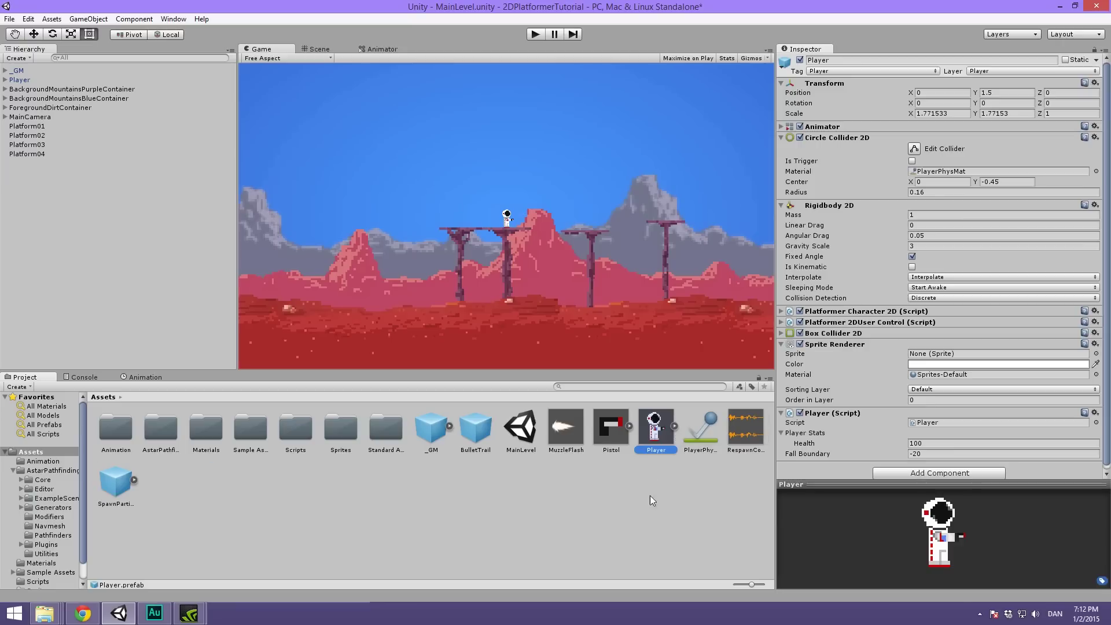
pyautogui.click(674, 425)
pyautogui.click(613, 435)
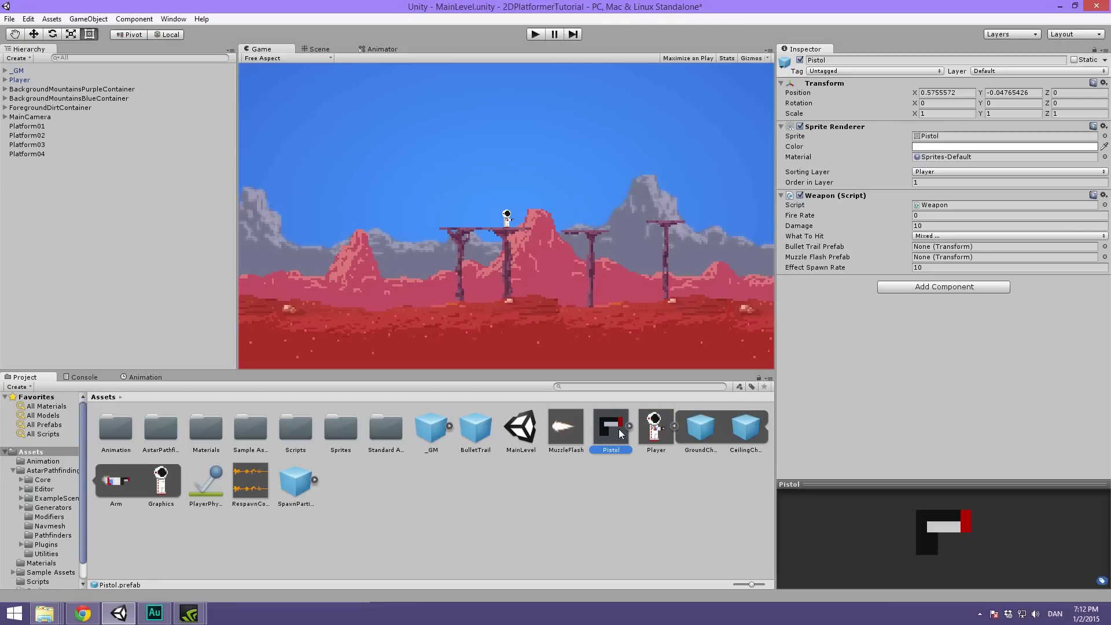
pyautogui.click(628, 496)
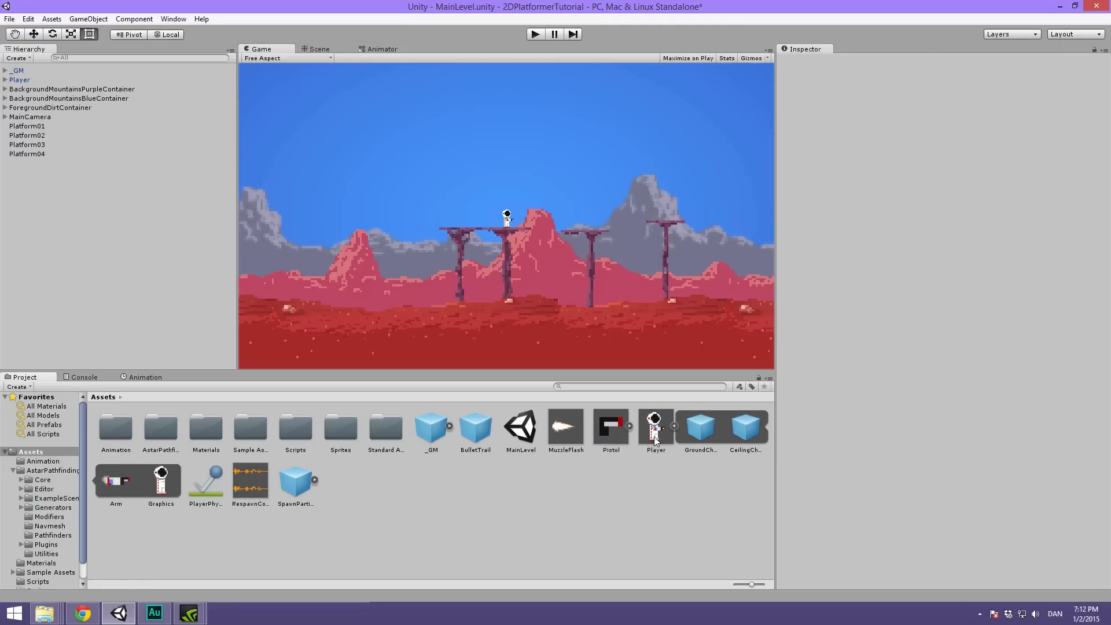
# Create a new folder in Assets named 'Prefabs'.
pyautogui.rightClick(587, 490)
pyautogui.moveTo(692, 318)
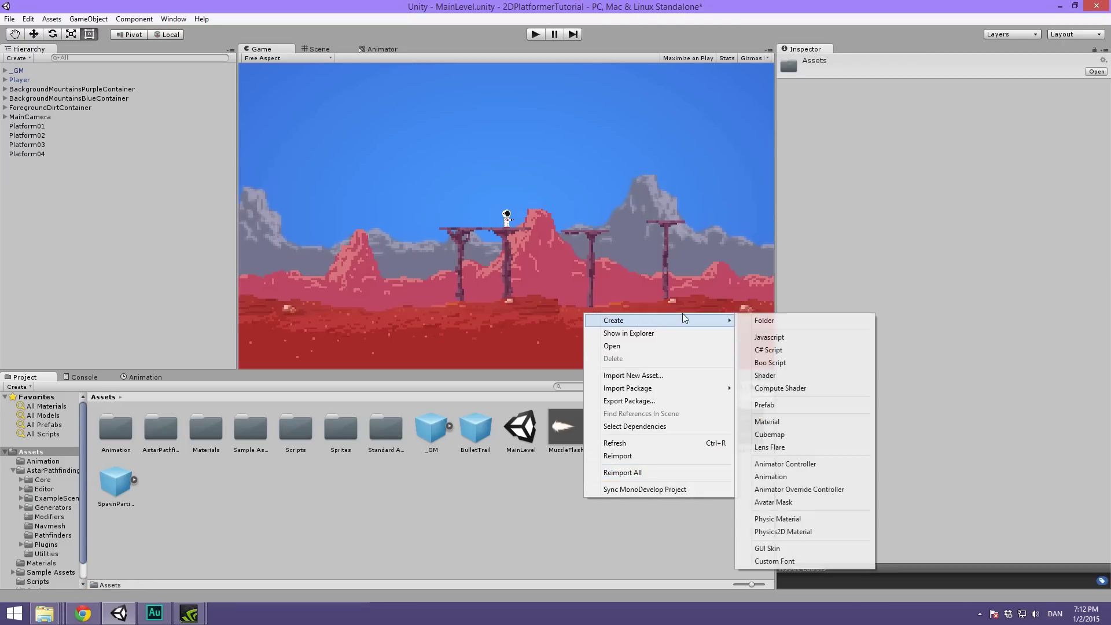
pyautogui.click(765, 321)
pyautogui.write('Prefabs')
pyautogui.press('Return')
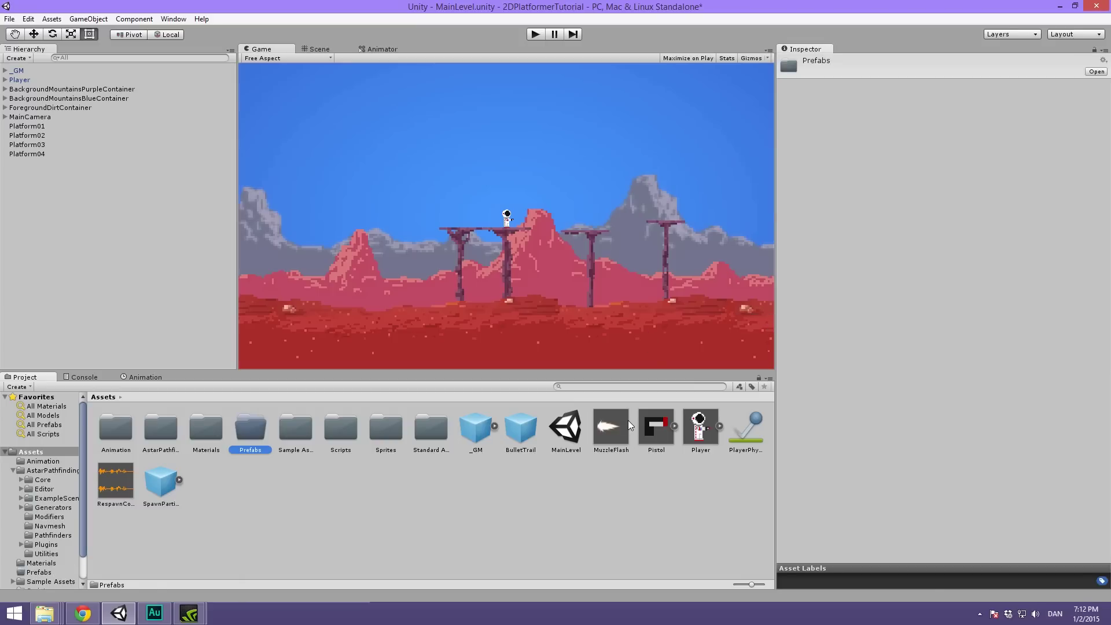
# Move the MuzzleFlash, Pistol, Player, _GM, BulletTrail and SpawnParticles prefabs into Prefabs.
pyautogui.click(610, 427)
pyautogui.keyDown('ctrl'); pyautogui.click(655, 426); pyautogui.keyUp('ctrl')
pyautogui.keyDown('ctrl'); pyautogui.click(699, 426); pyautogui.keyUp('ctrl')
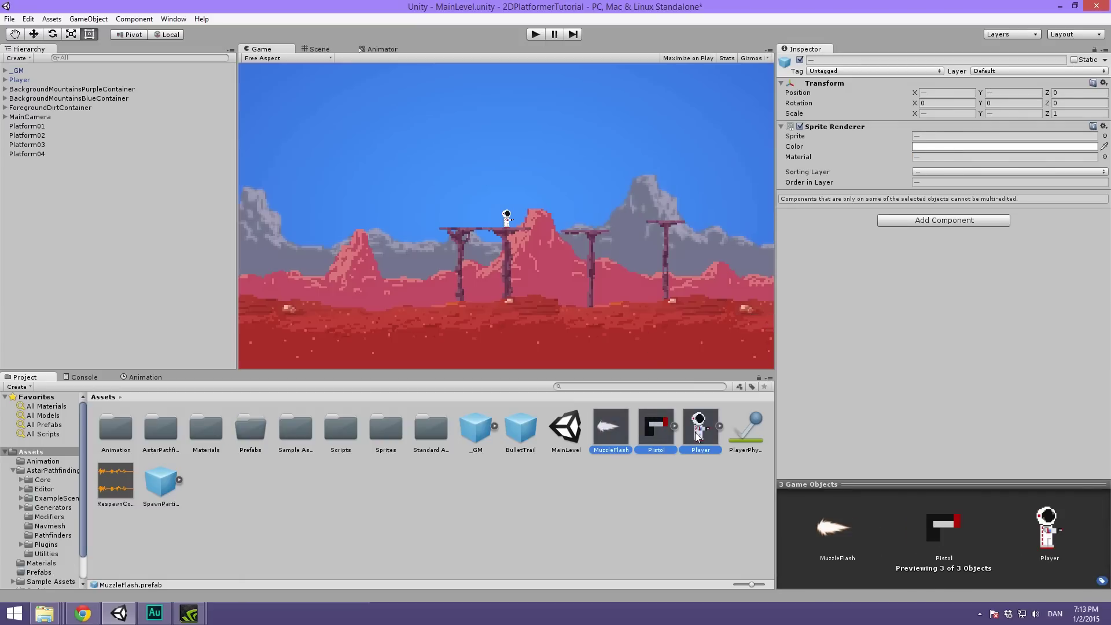
pyautogui.keyDown('ctrl'); pyautogui.click(484, 431); pyautogui.keyUp('ctrl')
pyautogui.keyDown('ctrl'); pyautogui.click(509, 431); pyautogui.keyUp('ctrl')
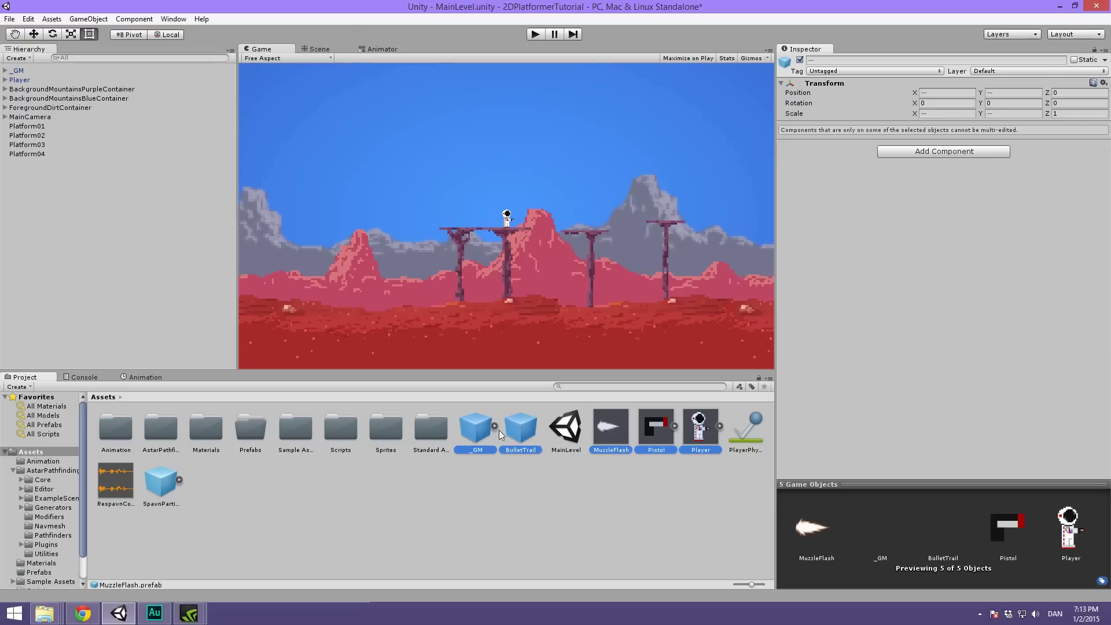
pyautogui.keyDown('ctrl'); pyautogui.click(166, 483); pyautogui.keyUp('ctrl')
pyautogui.moveTo(167, 482); pyautogui.dragTo(251, 428)
# Check the RespawnCountdown audio clip, then open the AstarPathfindingProject folder.
pyautogui.rightClick(418, 498)
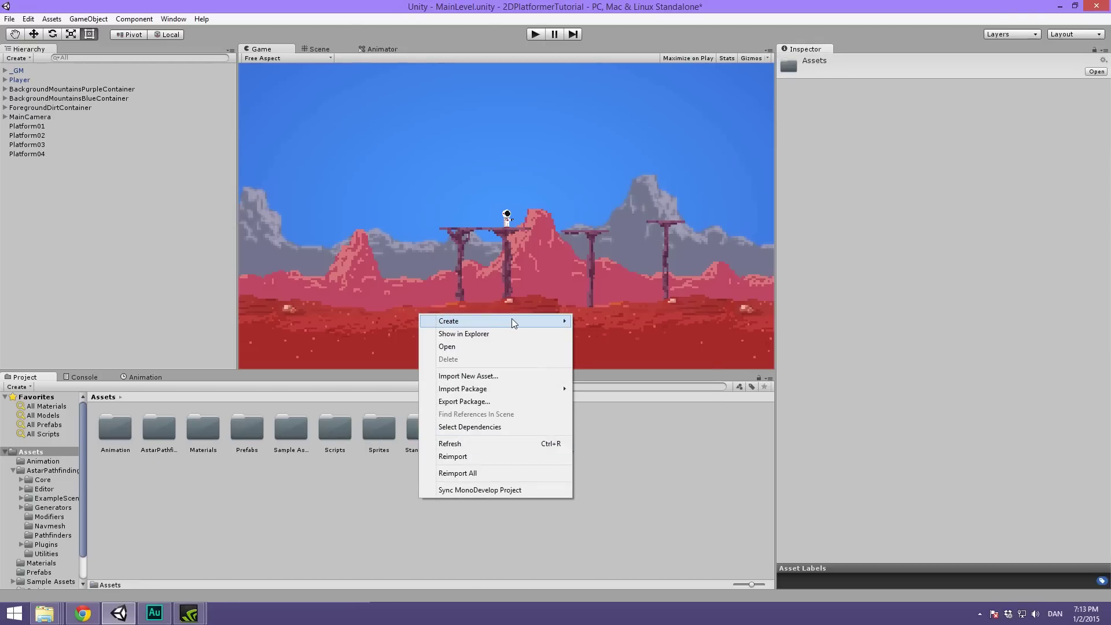
pyautogui.click(334, 545)
pyautogui.click(553, 431)
pyautogui.click(457, 517)
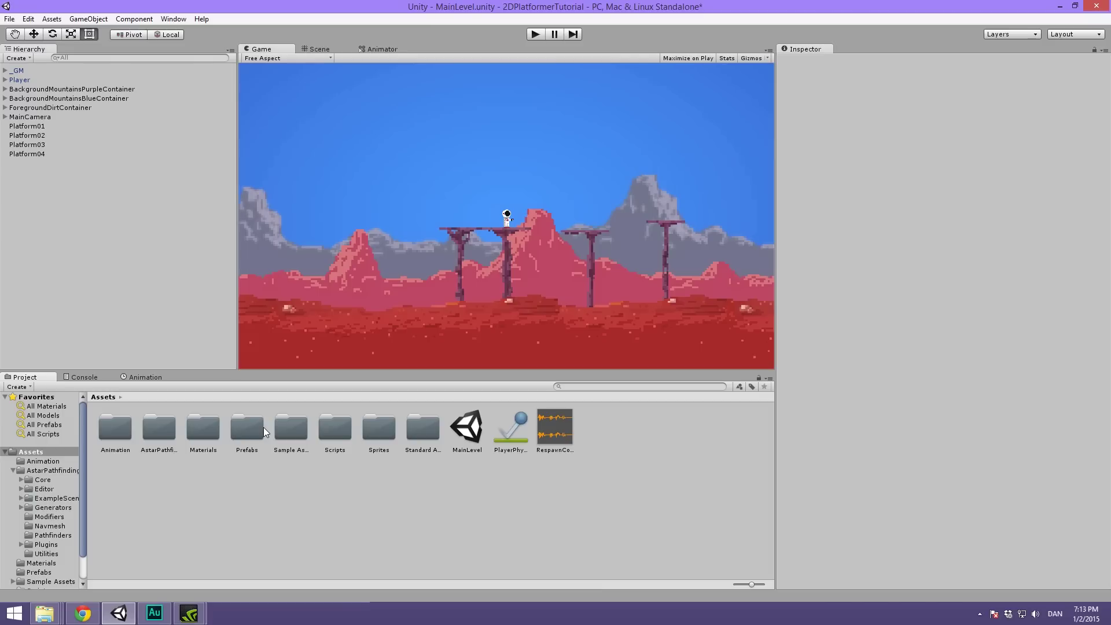
pyautogui.click(161, 335)
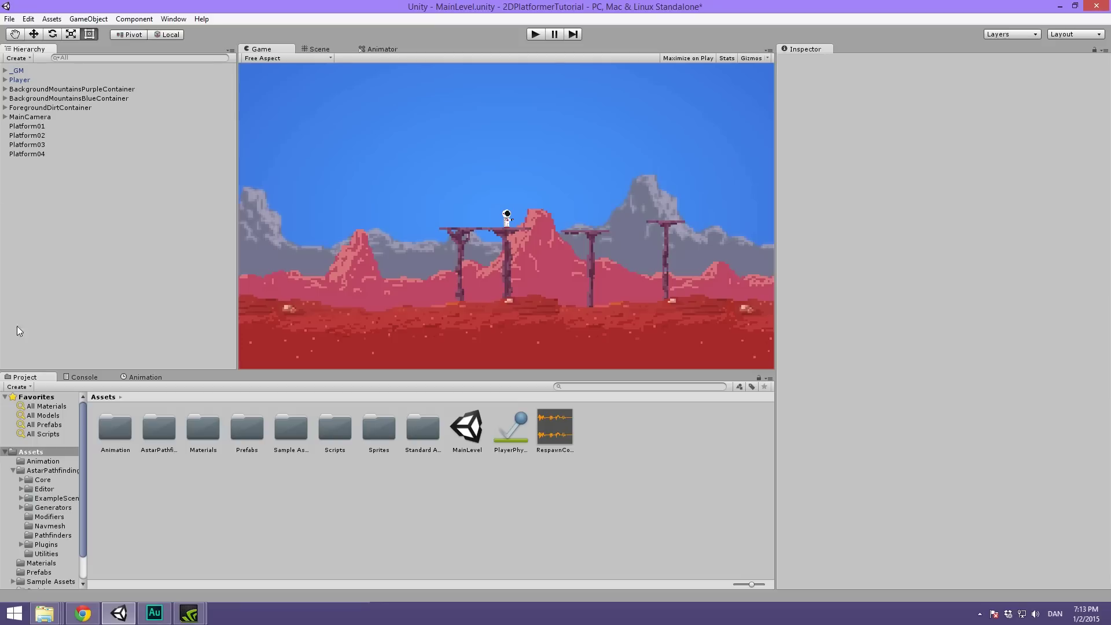
pyautogui.click(23, 470)
pyautogui.click(12, 471)
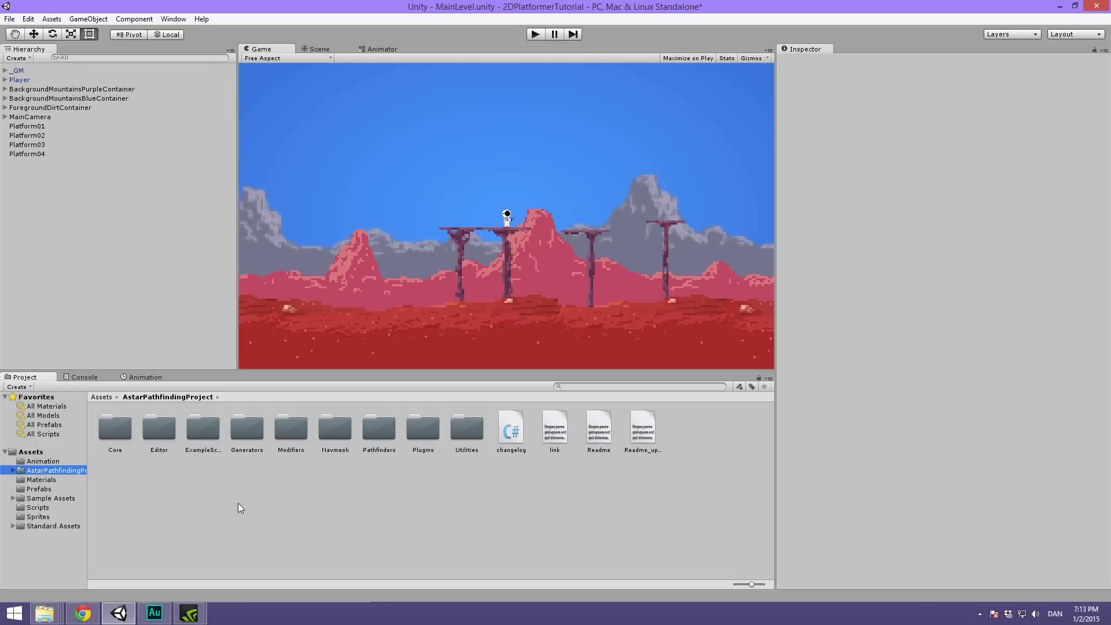
pyautogui.click(239, 502)
# Return to top-level Assets, view the A* site's Documentation page, and switch back to Unity.
pyautogui.click(101, 397)
pyautogui.click(111, 331)
pyautogui.click(83, 612)
pyautogui.scroll(2, 152, 200)
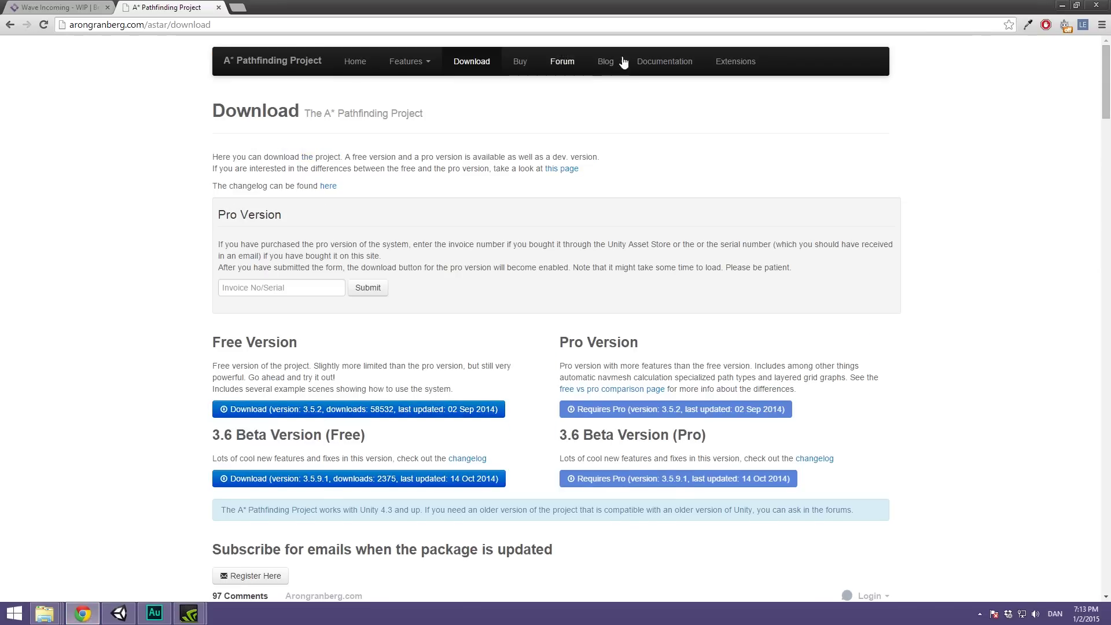
pyautogui.click(662, 62)
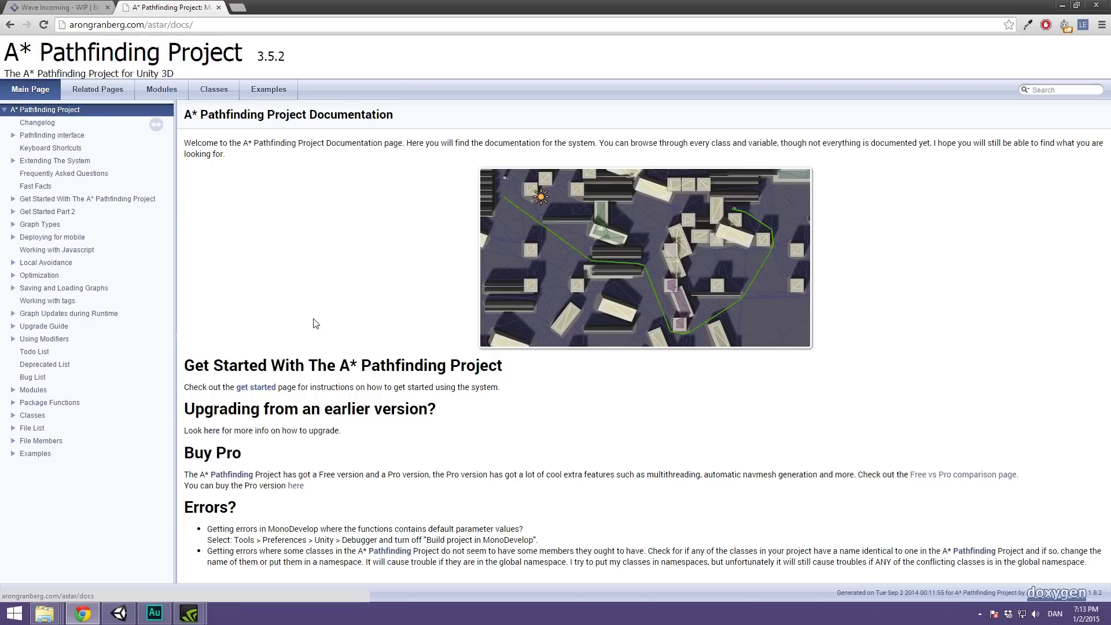
pyautogui.hotkey('alt', 'Tab')
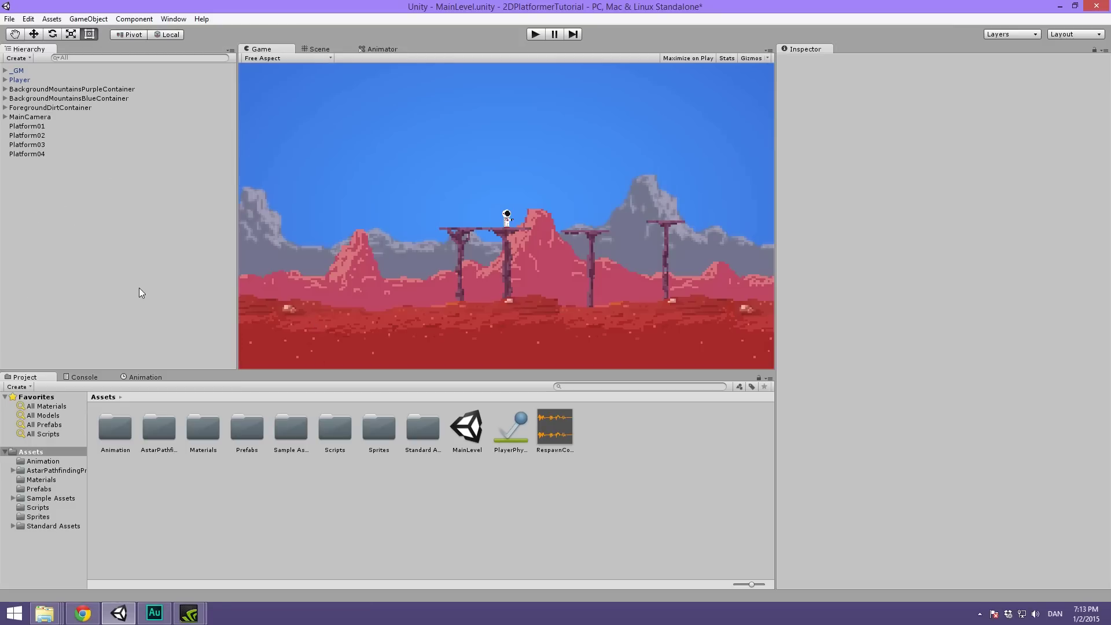
pyautogui.click(157, 616)
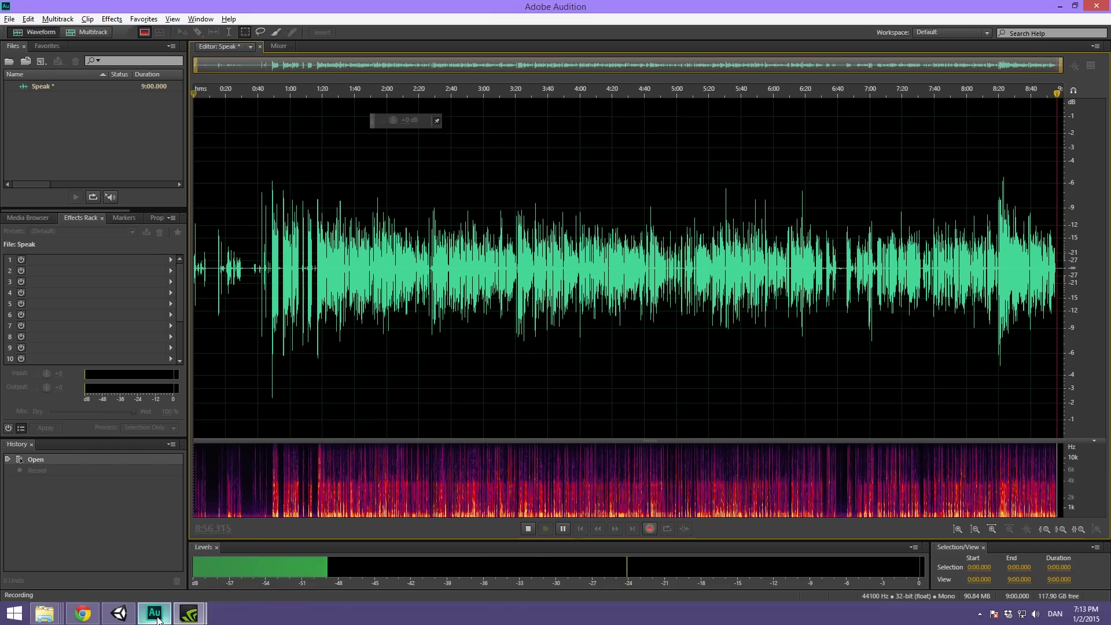
pyautogui.click(155, 614)
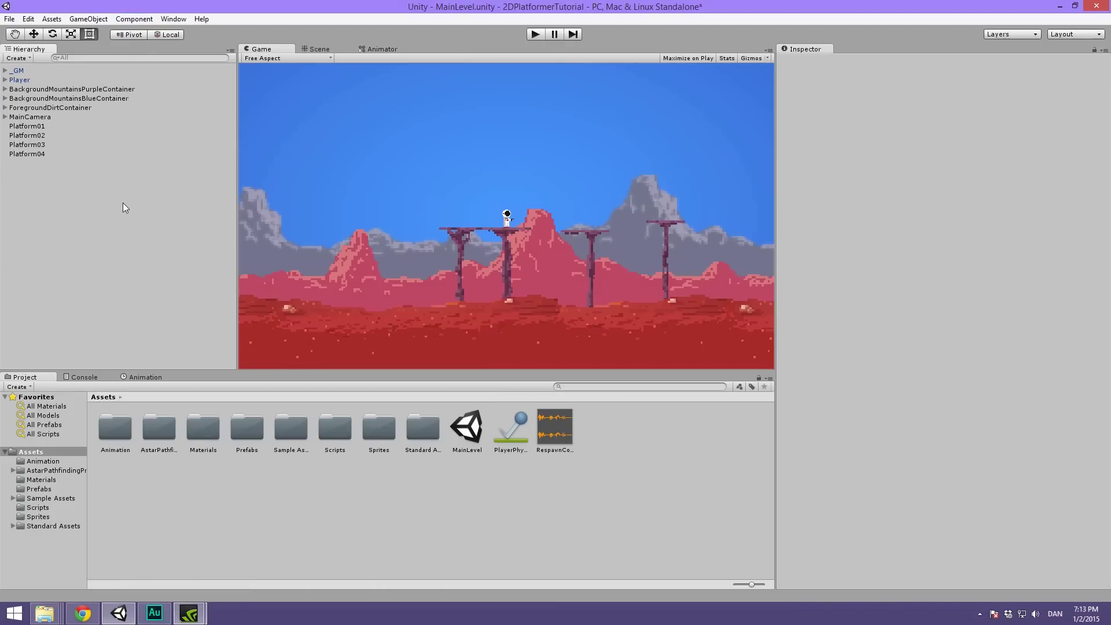
# Create an empty GameObject named 'A*' and move it to the top of the Hierarchy.
pyautogui.click(16, 58)
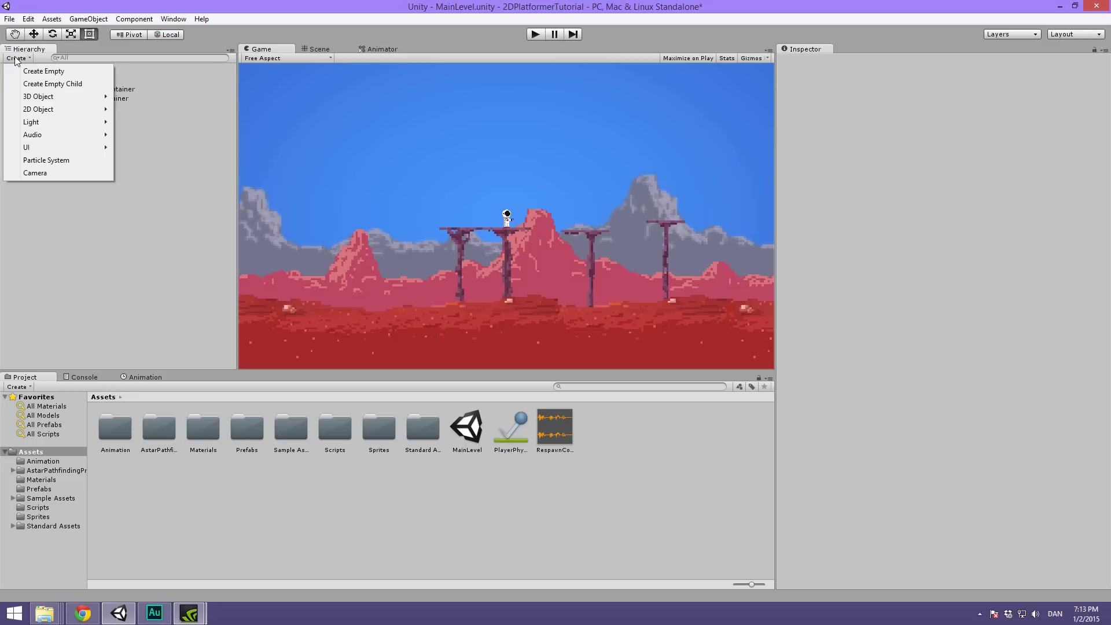
pyautogui.click(38, 71)
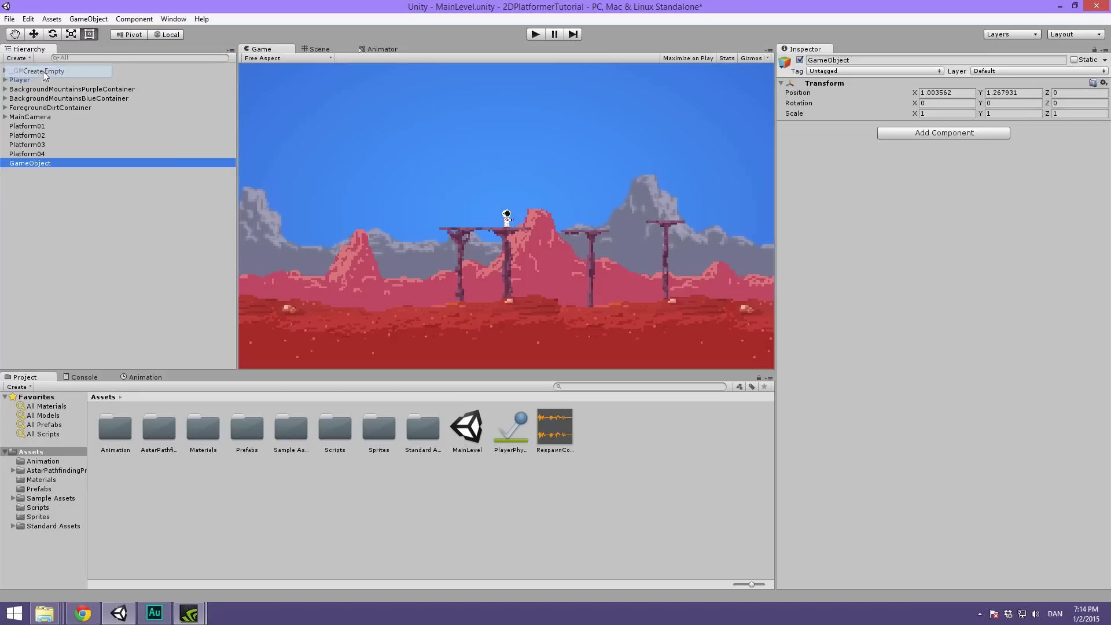
pyautogui.click(32, 165)
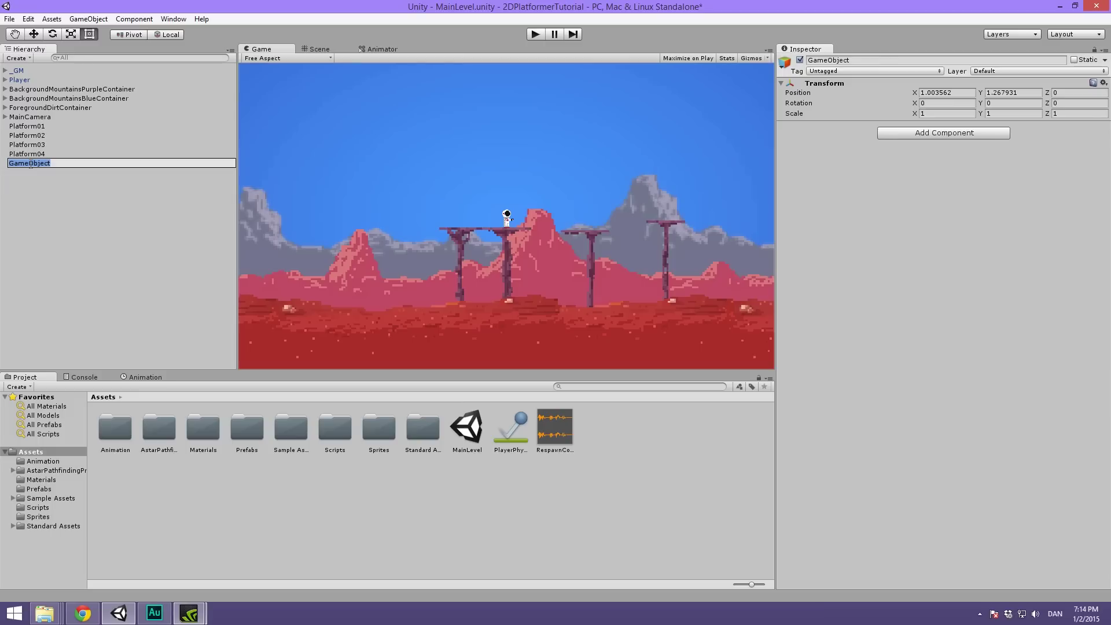
pyautogui.write('A*')
pyautogui.press('Return')
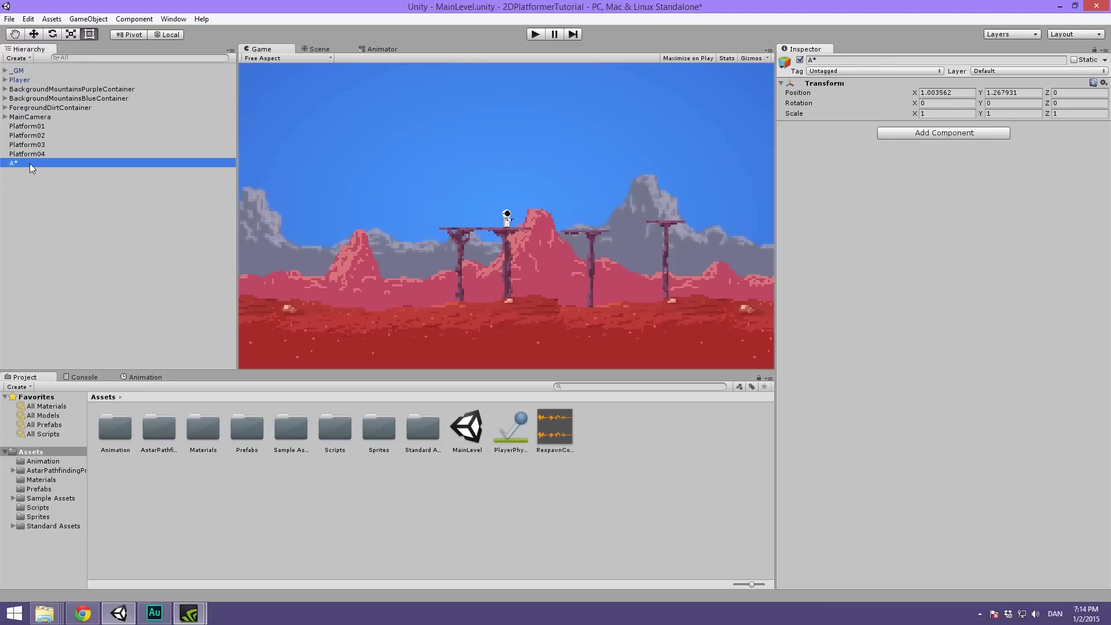
pyautogui.moveTo(45, 46); pyautogui.dragTo(23, 68)
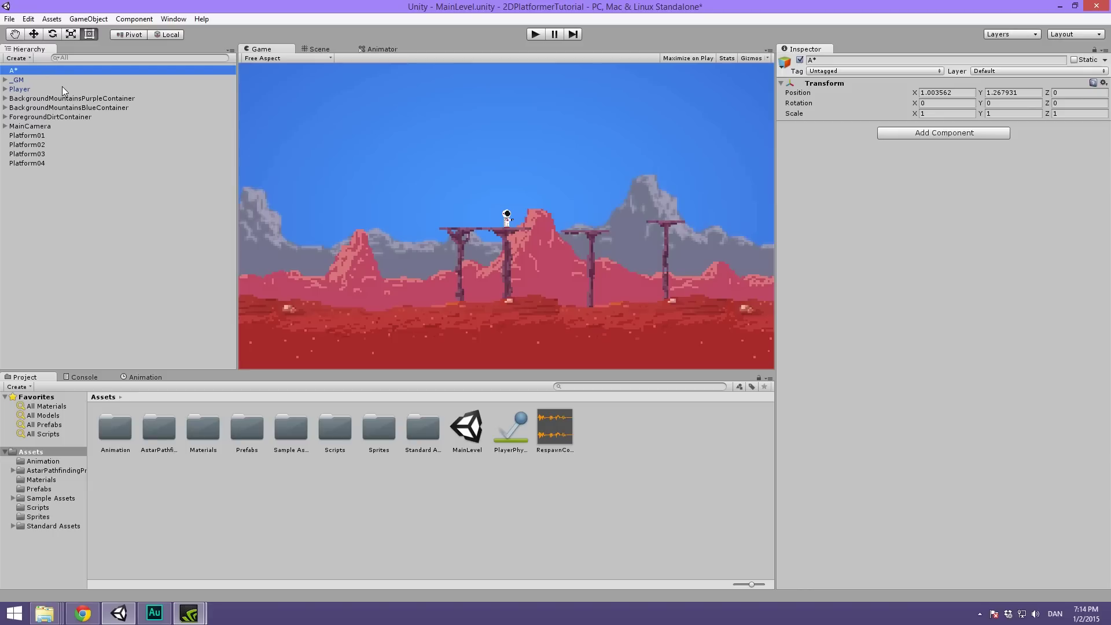
# Reset the A* object's Transform to position 0, 0, 0.
pyautogui.rightClick(824, 82)
pyautogui.click(840, 87)
pyautogui.click(26, 70)
# Add the Pathfinding > Pathfinder (Astar Path) component to the A* object.
pyautogui.click(929, 133)
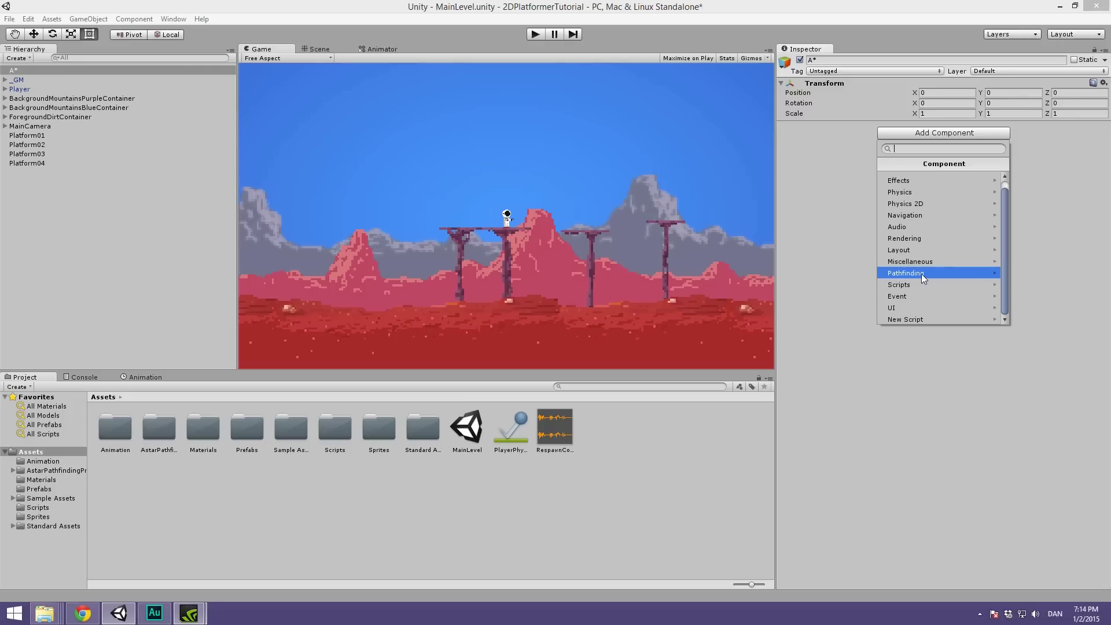
pyautogui.click(921, 273)
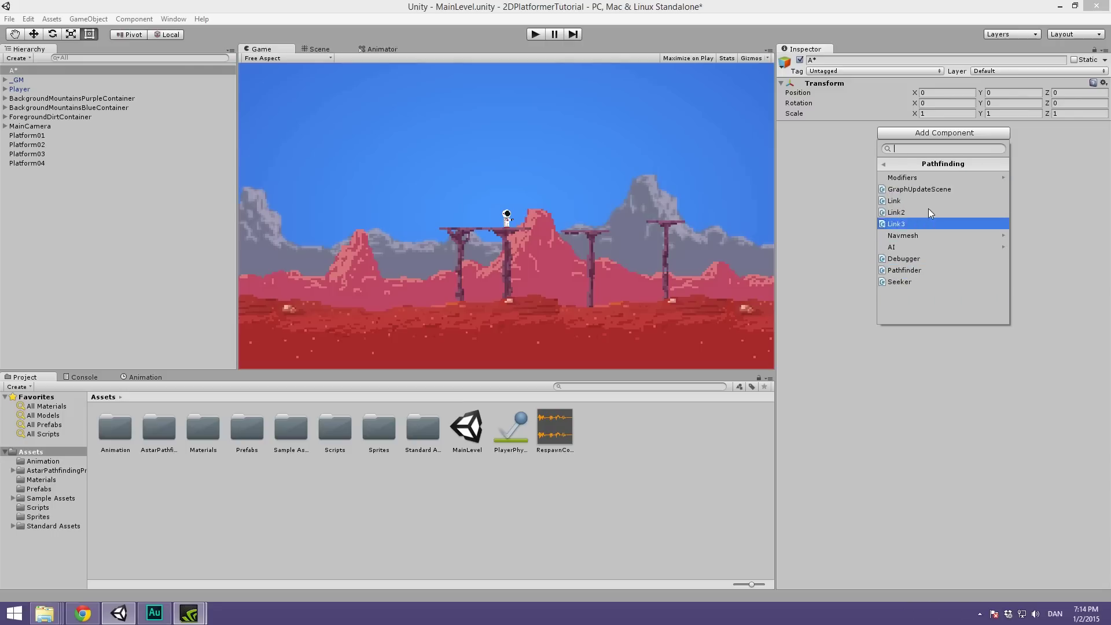
pyautogui.click(920, 270)
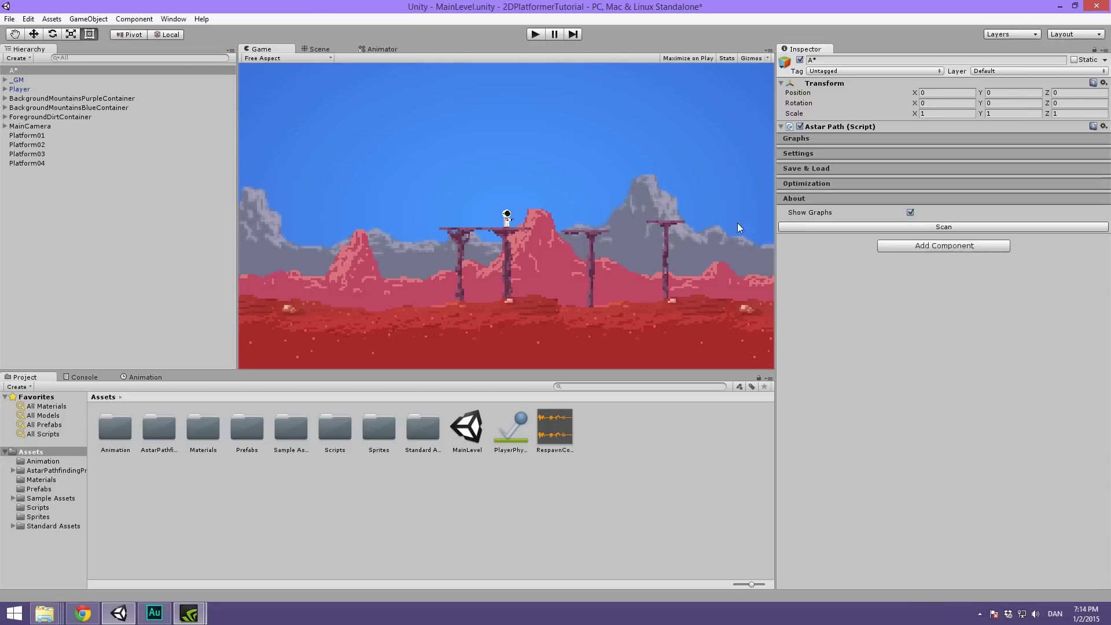
pyautogui.click(960, 247)
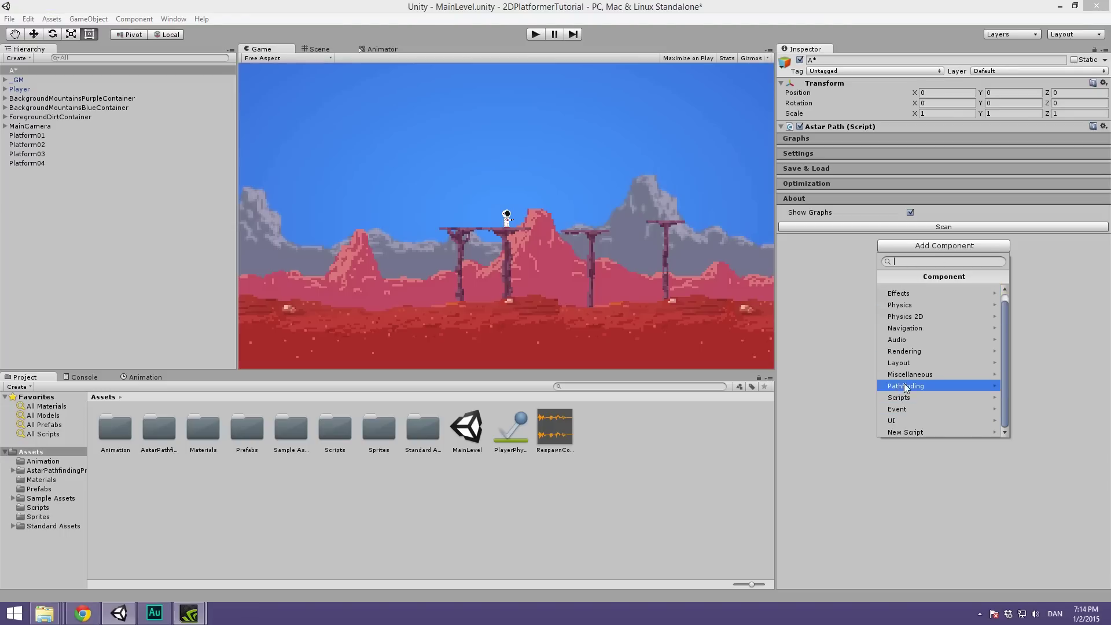
pyautogui.click(906, 386)
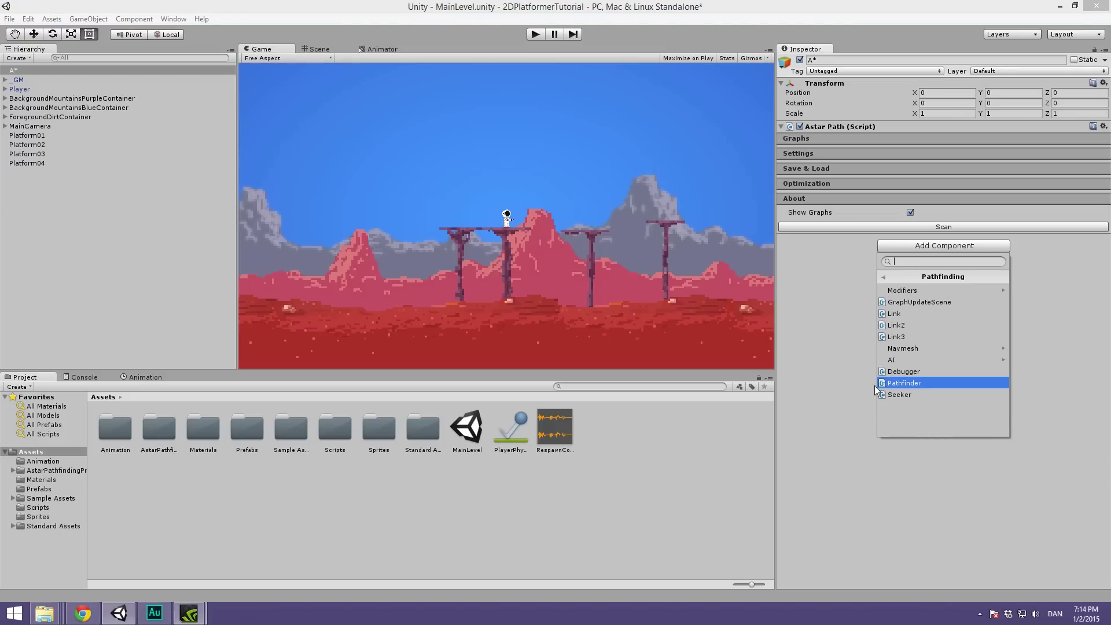
pyautogui.click(727, 299)
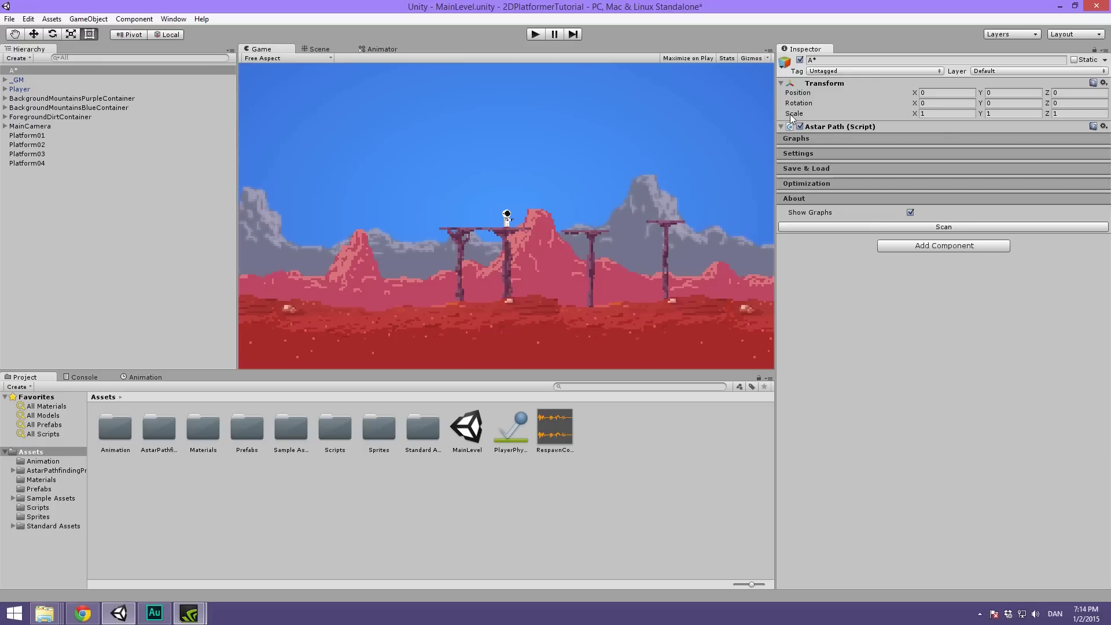
# View the level in the Scene view with 2D off and expand the Astar Path Graphs section.
pyautogui.click(324, 50)
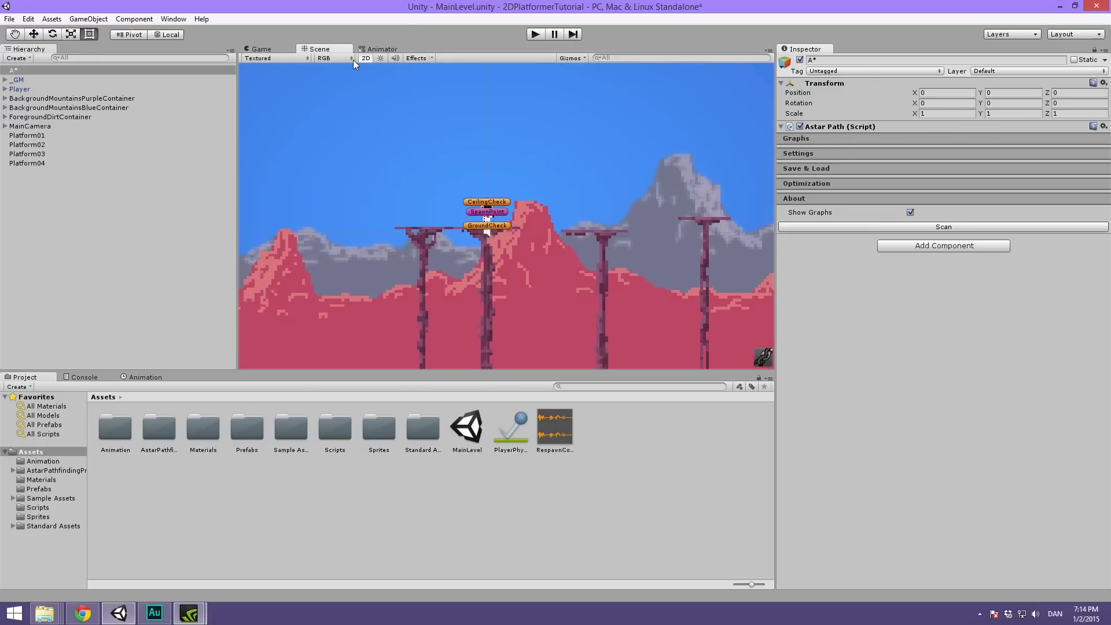
pyautogui.click(365, 57)
pyautogui.keyDown('alt'); pyautogui.moveTo(457, 178); pyautogui.dragTo(543, 242); pyautogui.keyUp('alt')
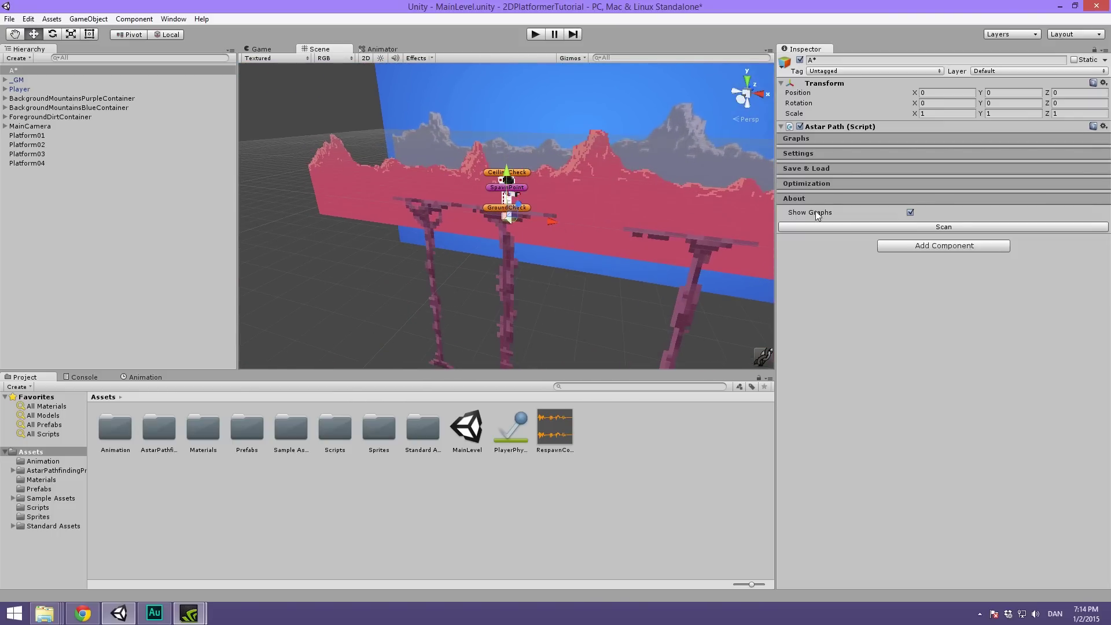
pyautogui.click(825, 137)
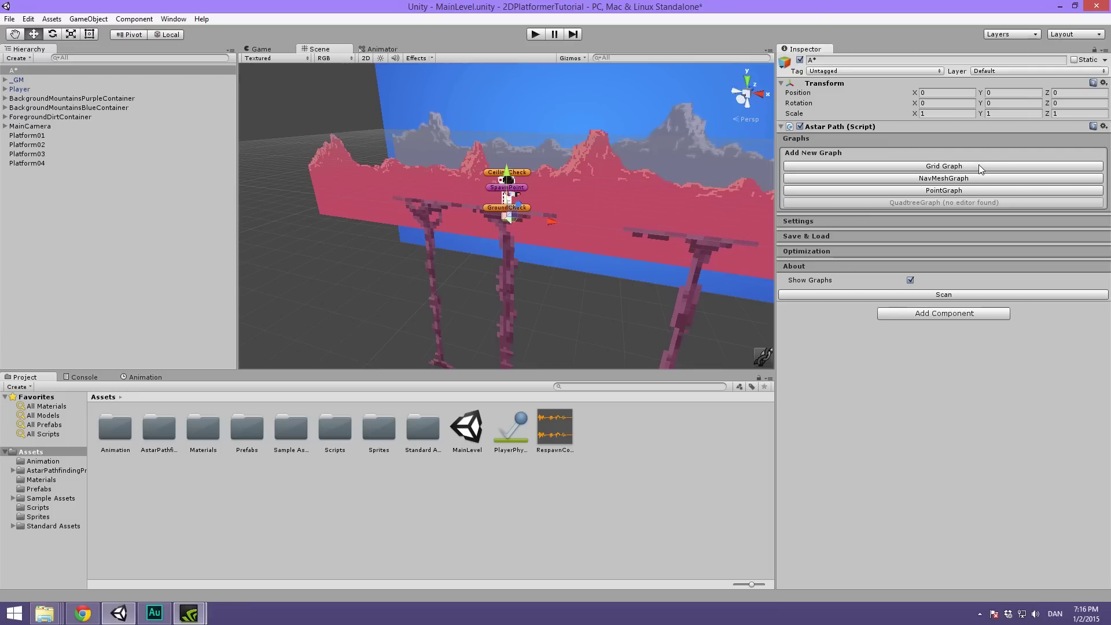
# Add a Grid Graph, expand its settings, and undo an accidental rotation of A*.
pyautogui.click(958, 168)
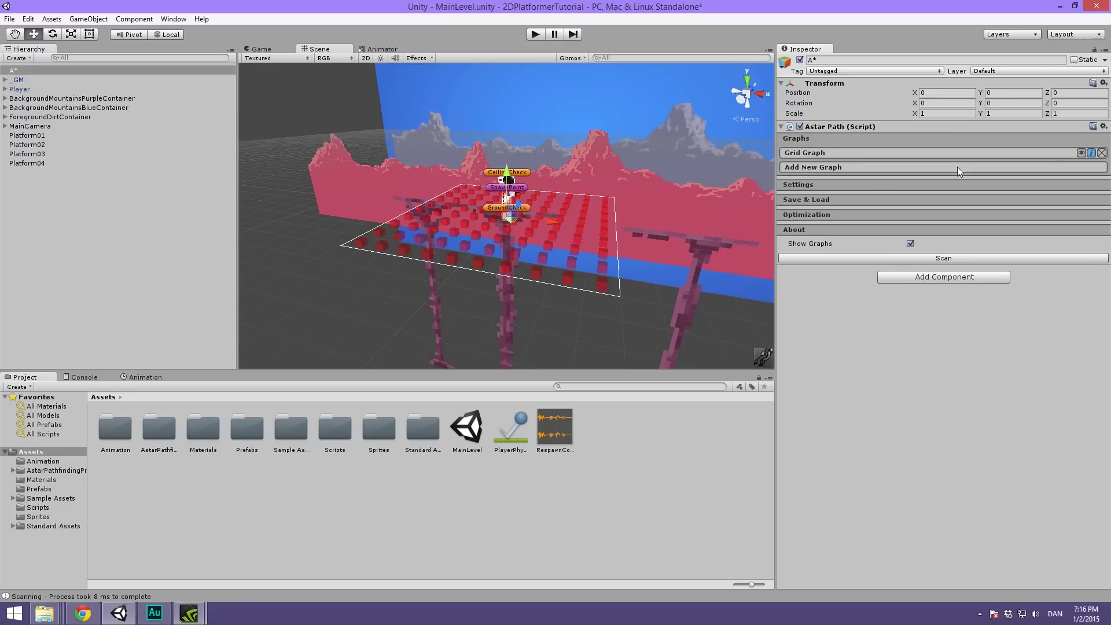
pyautogui.click(875, 151)
pyautogui.keyDown('alt'); pyautogui.moveTo(562, 247); pyautogui.dragTo(605, 289); pyautogui.keyUp('alt')
pyautogui.press('e')
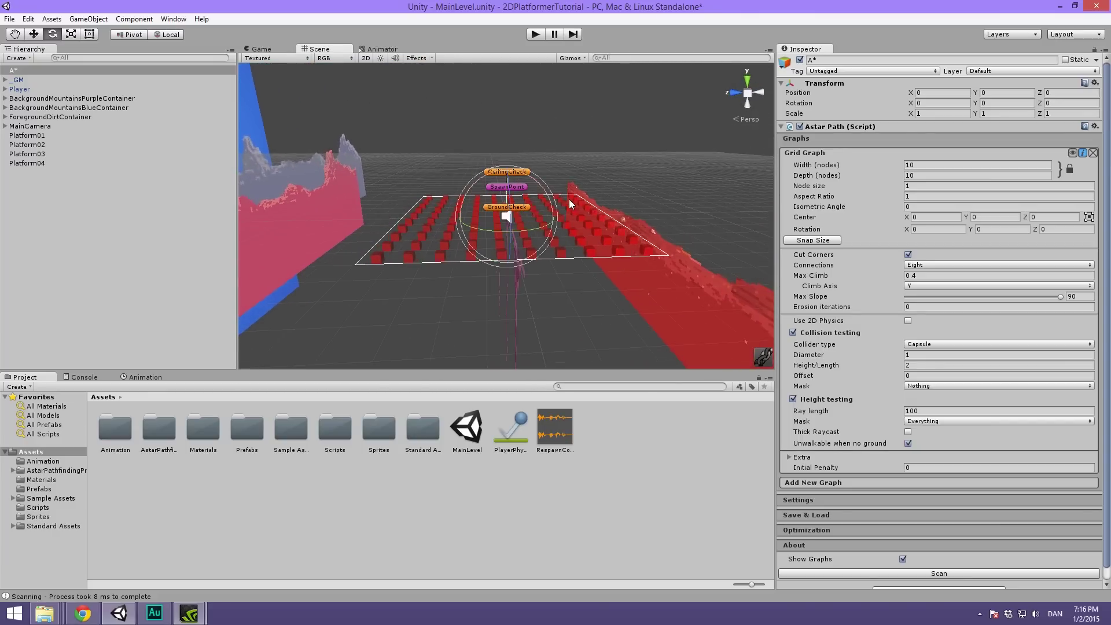
pyautogui.moveTo(479, 183); pyautogui.dragTo(462, 237)
pyautogui.hotkey('ctrl', 'z')
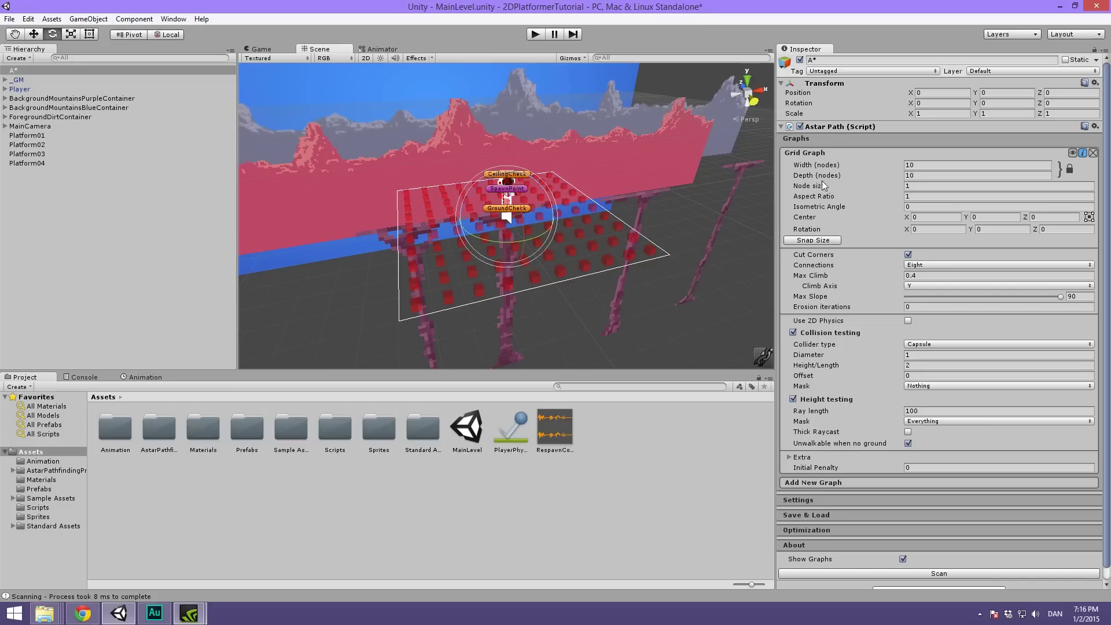
# Set the Grid Graph rotation X to 270 and view the level head-on.
pyautogui.click(926, 229)
pyautogui.write('270')
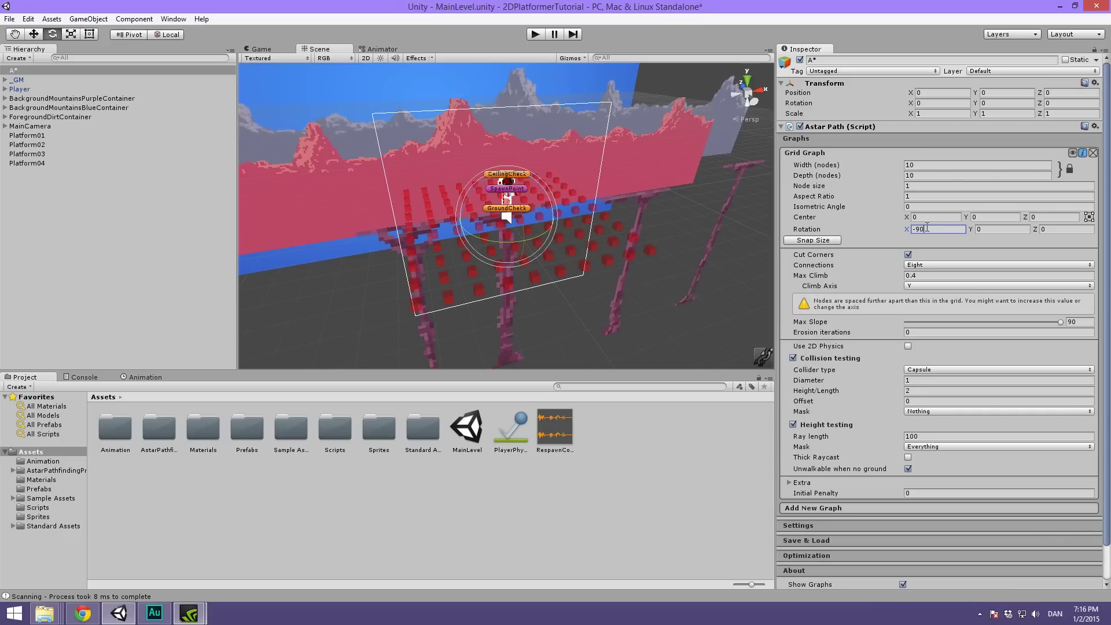
pyautogui.keyDown('alt'); pyautogui.moveTo(903, 227); pyautogui.dragTo(814, 226); pyautogui.keyUp('alt')
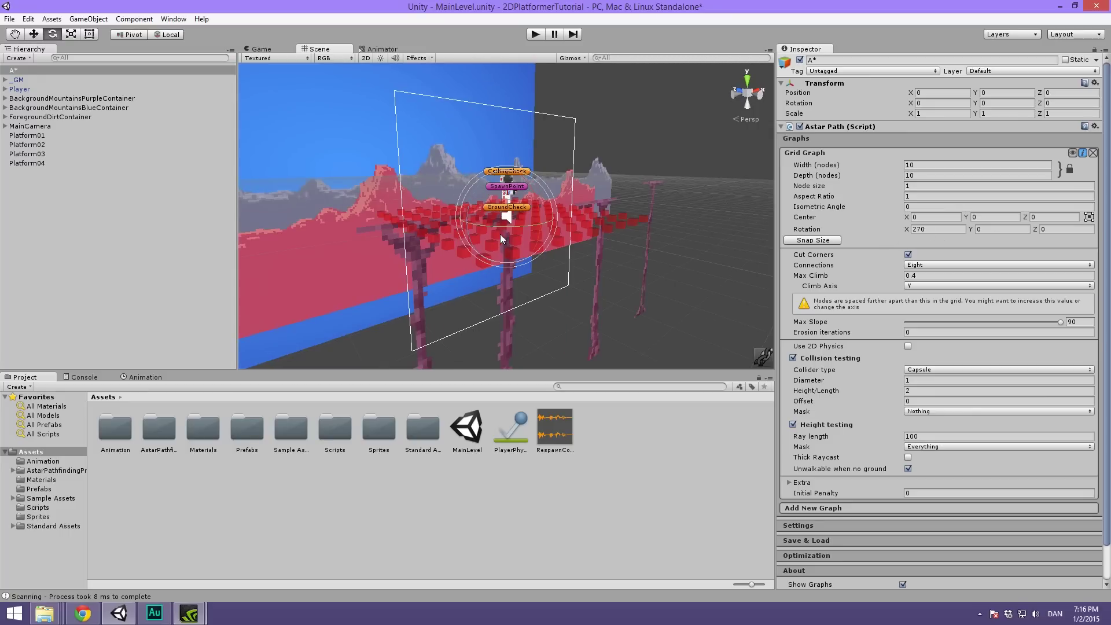
pyautogui.keyDown('alt'); pyautogui.moveTo(501, 234); pyautogui.dragTo(602, 279); pyautogui.keyUp('alt')
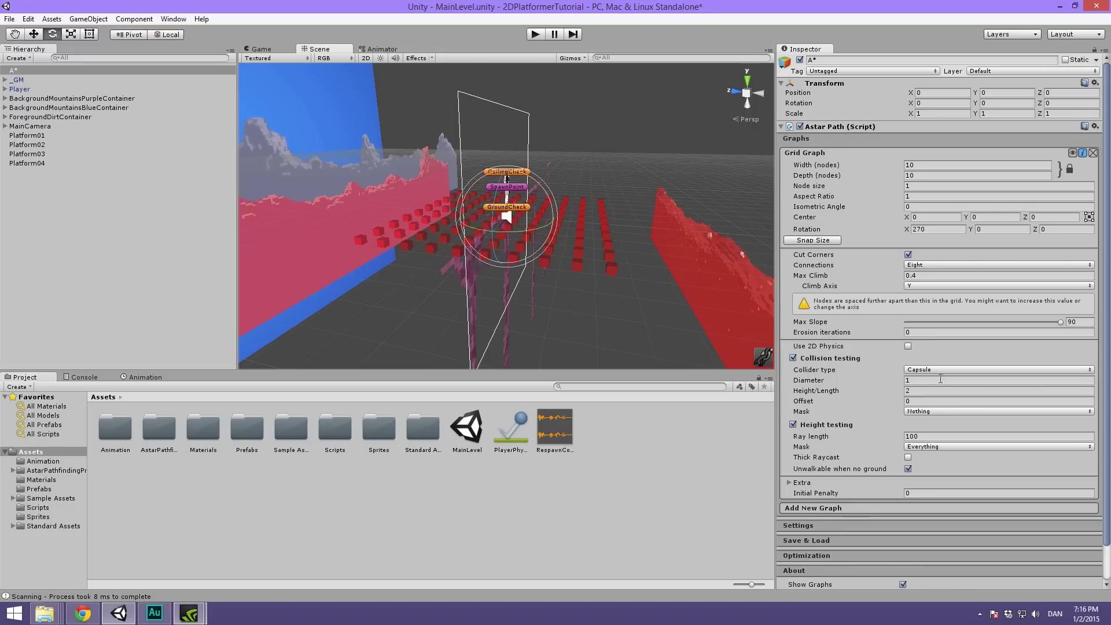
pyautogui.scroll(-2, 939, 379)
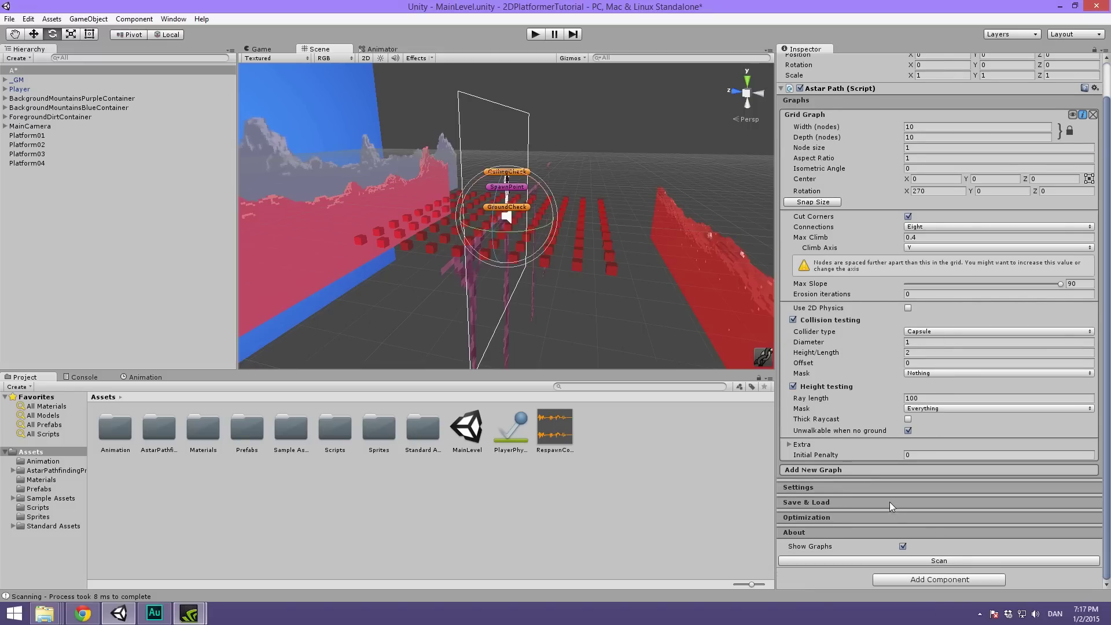
pyautogui.scroll(2, 890, 501)
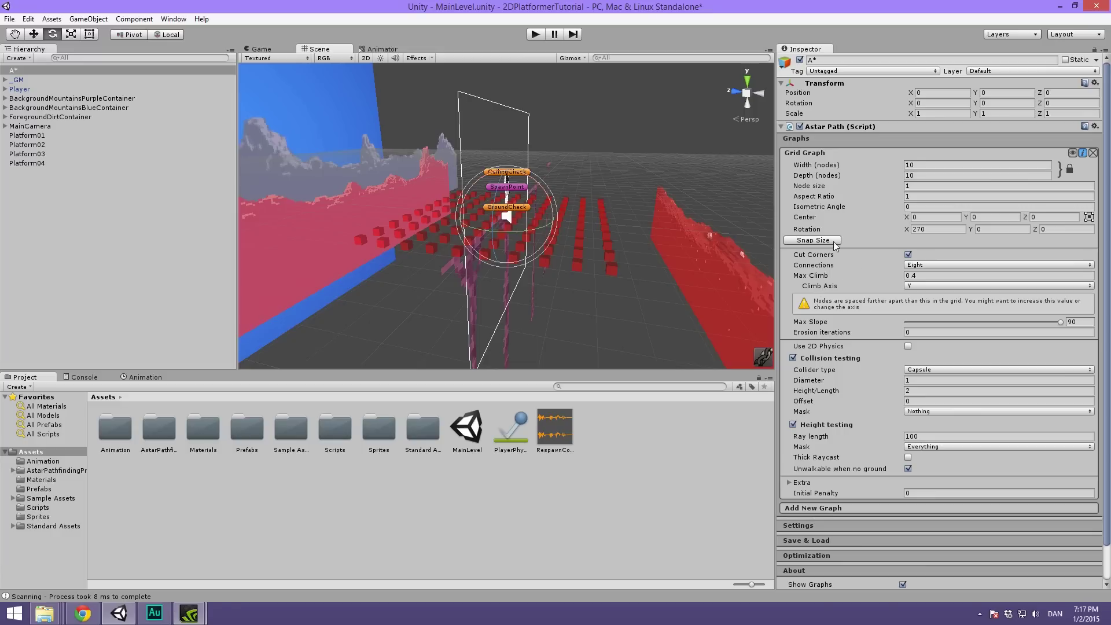
pyautogui.keyDown('alt'); pyautogui.moveTo(636, 210); pyautogui.dragTo(460, 169); pyautogui.keyUp('alt')
pyautogui.scroll(-4, 460, 169)
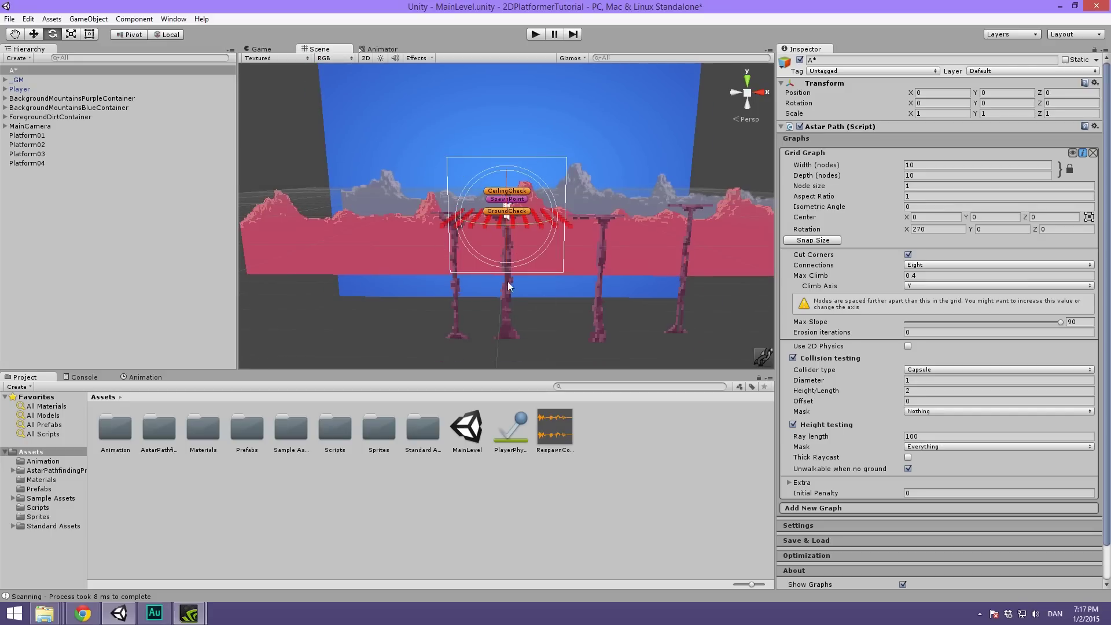
# Set the Grid Graph width and depth to 100 nodes each.
pyautogui.click(946, 228)
pyautogui.click(929, 166)
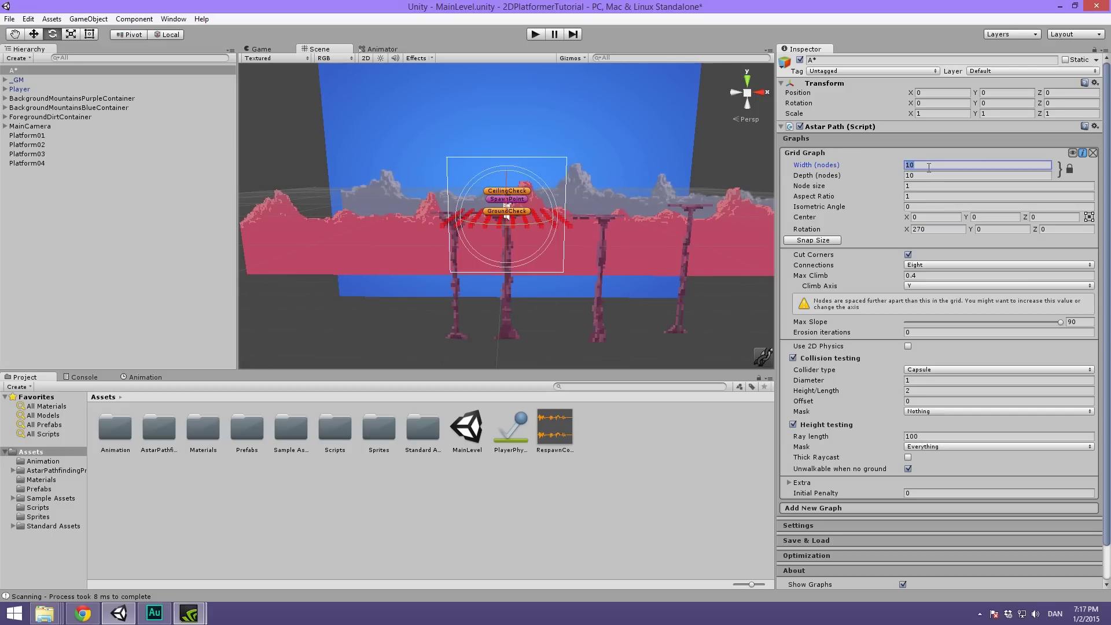
pyautogui.keyDown('alt'); pyautogui.moveTo(520, 261); pyautogui.dragTo(330, 343); pyautogui.keyUp('alt')
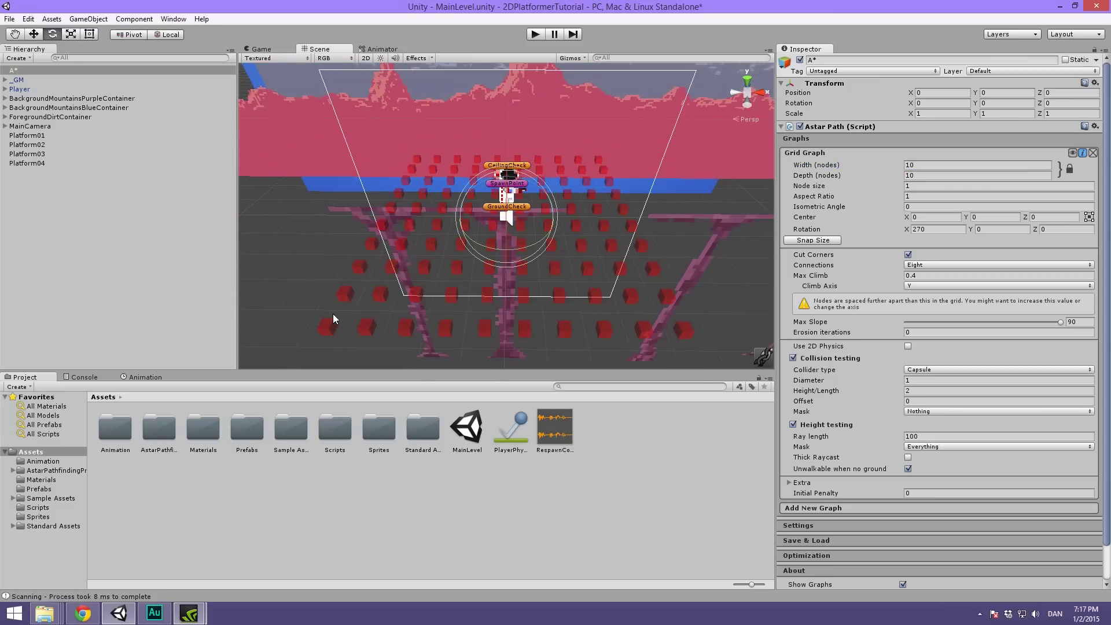
pyautogui.keyDown('alt'); pyautogui.moveTo(524, 315); pyautogui.dragTo(608, 196); pyautogui.keyUp('alt')
pyautogui.click(932, 166)
pyautogui.write('100')
pyautogui.press('Tab')
pyautogui.write('100')
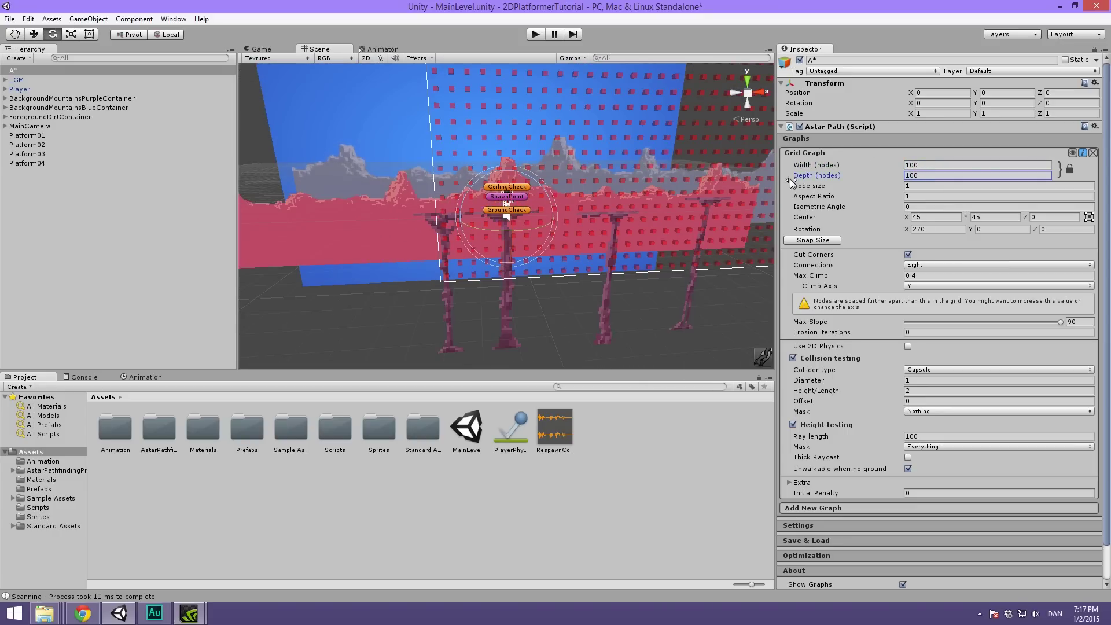
pyautogui.scroll(-8, 636, 190)
pyautogui.scroll(-3, 612, 142)
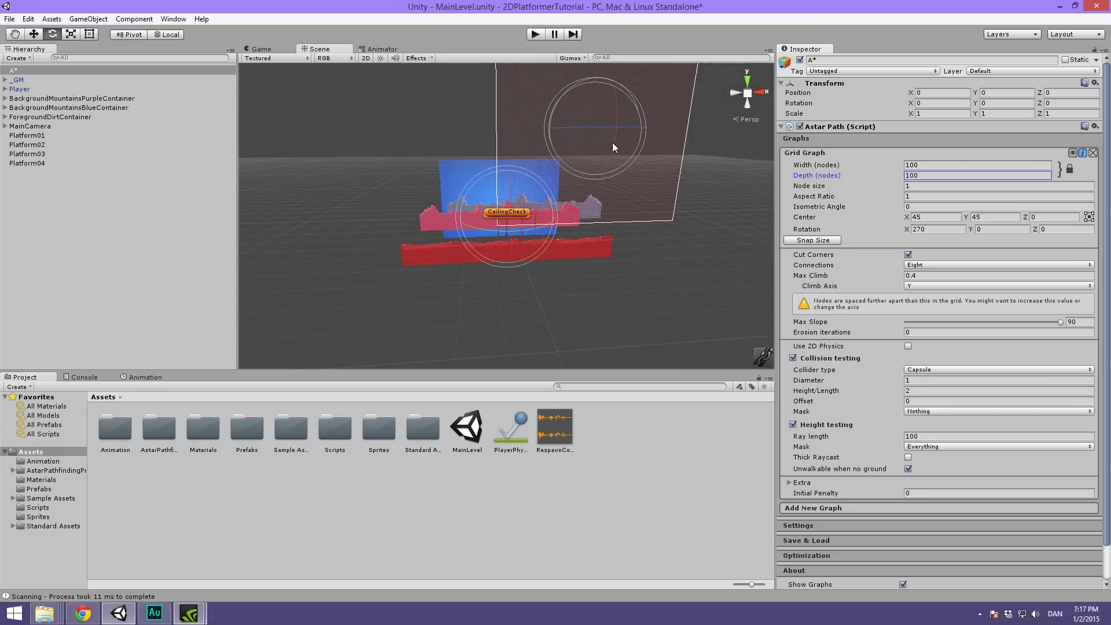
pyautogui.scroll(10, 601, 138)
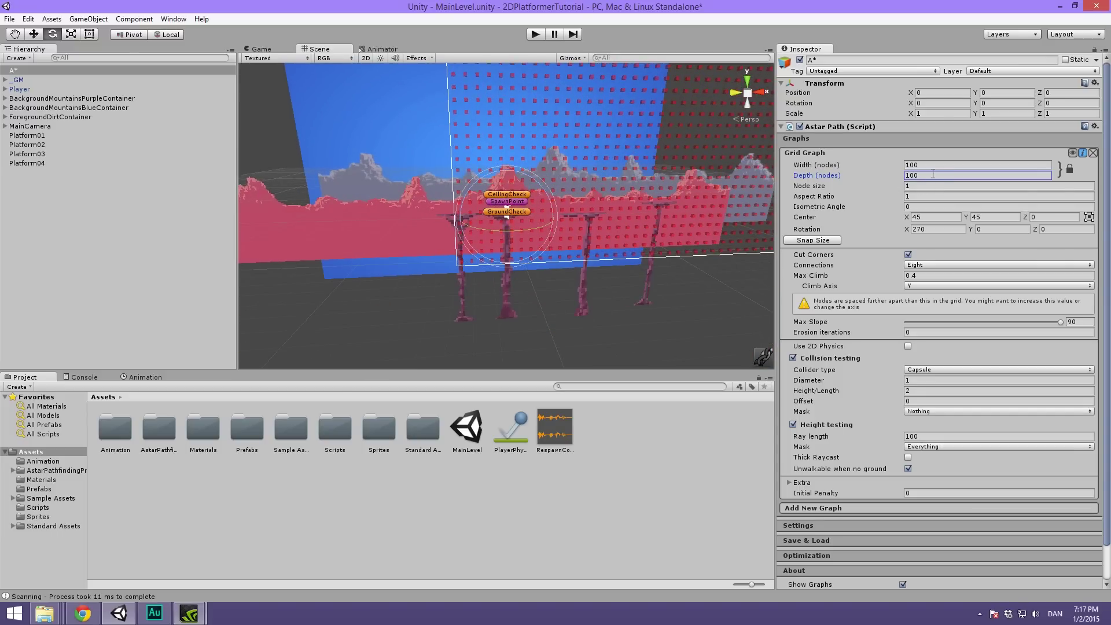
# Set the Grid Graph center X and Y to 0.
pyautogui.click(926, 218)
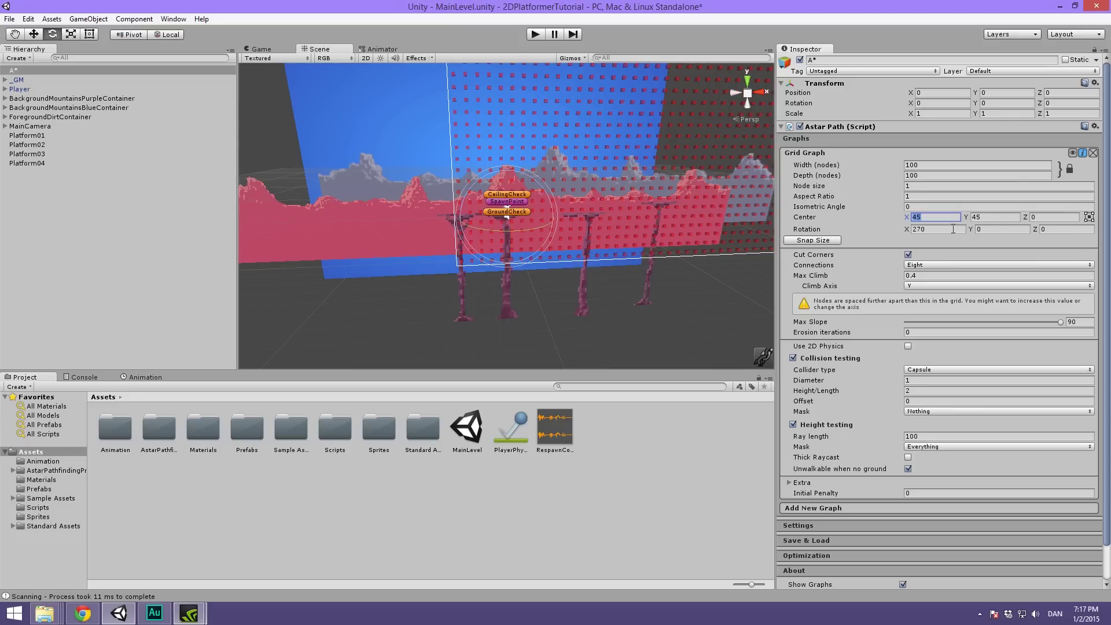
pyautogui.write('0')
pyautogui.press('Tab')
pyautogui.write('0')
pyautogui.press('Tab')
pyautogui.scroll(-10, 540, 176)
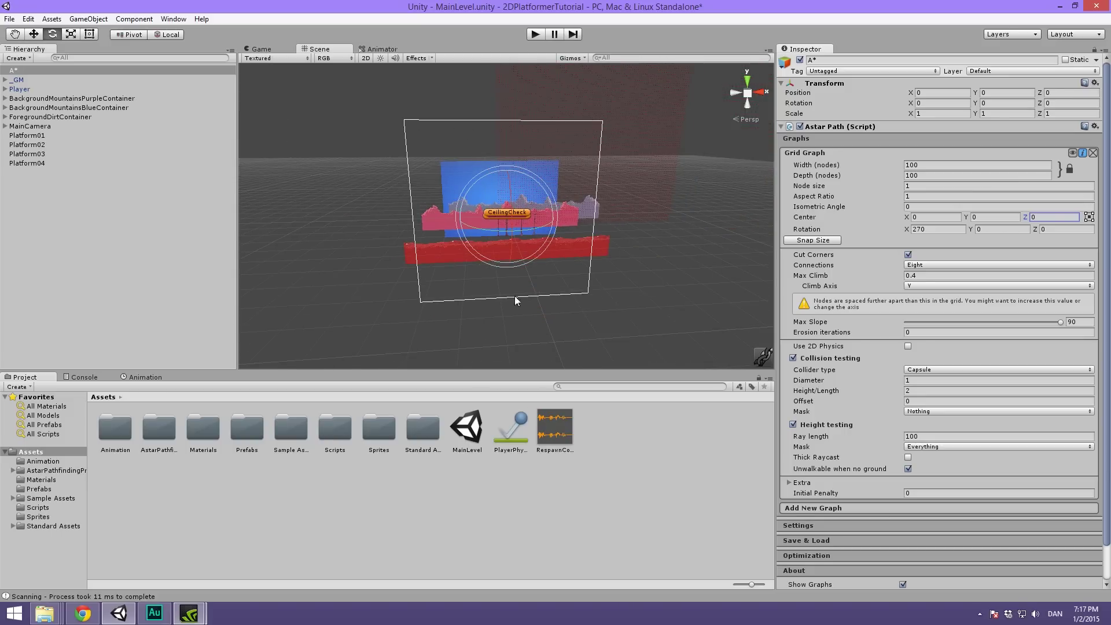
pyautogui.scroll(8, 491, 173)
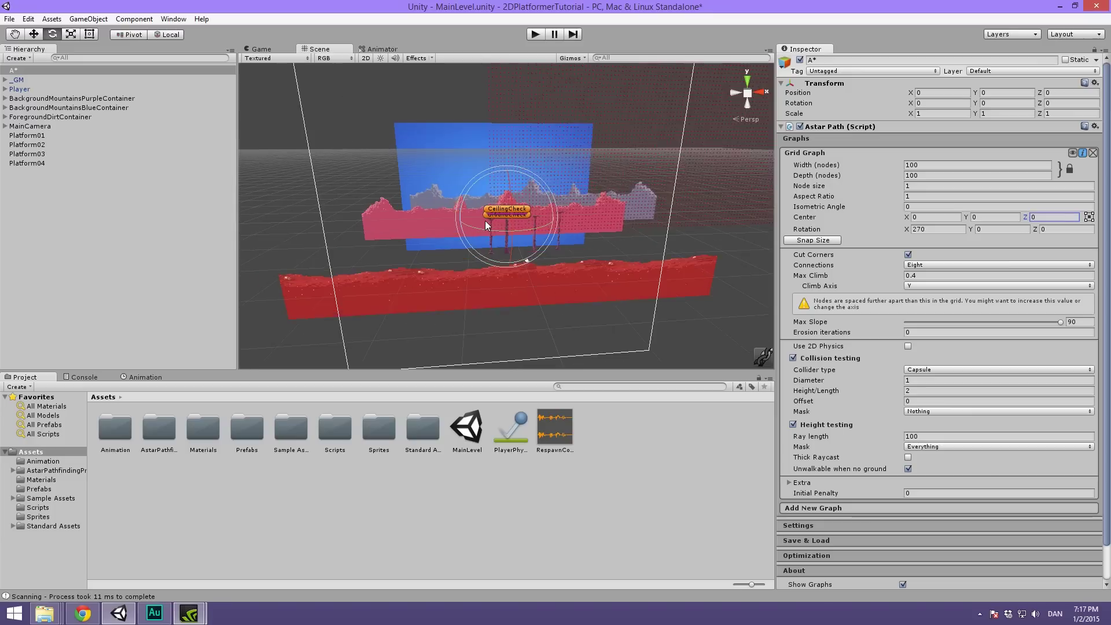
pyautogui.scroll(3, 562, 203)
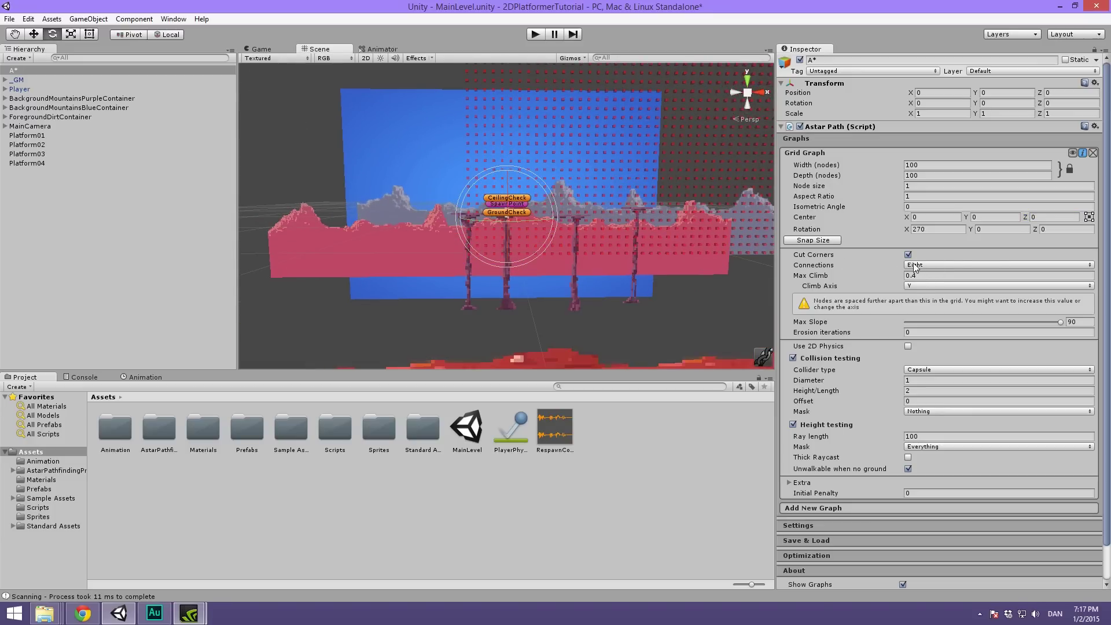
pyautogui.click(935, 266)
pyautogui.click(946, 289)
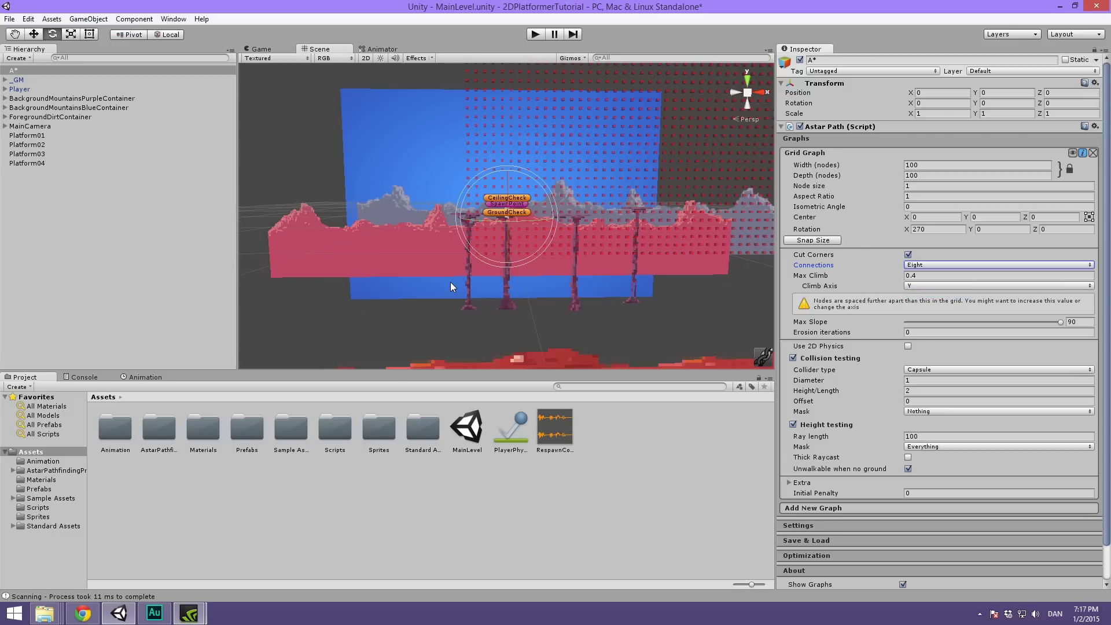
pyautogui.scroll(6, 450, 287)
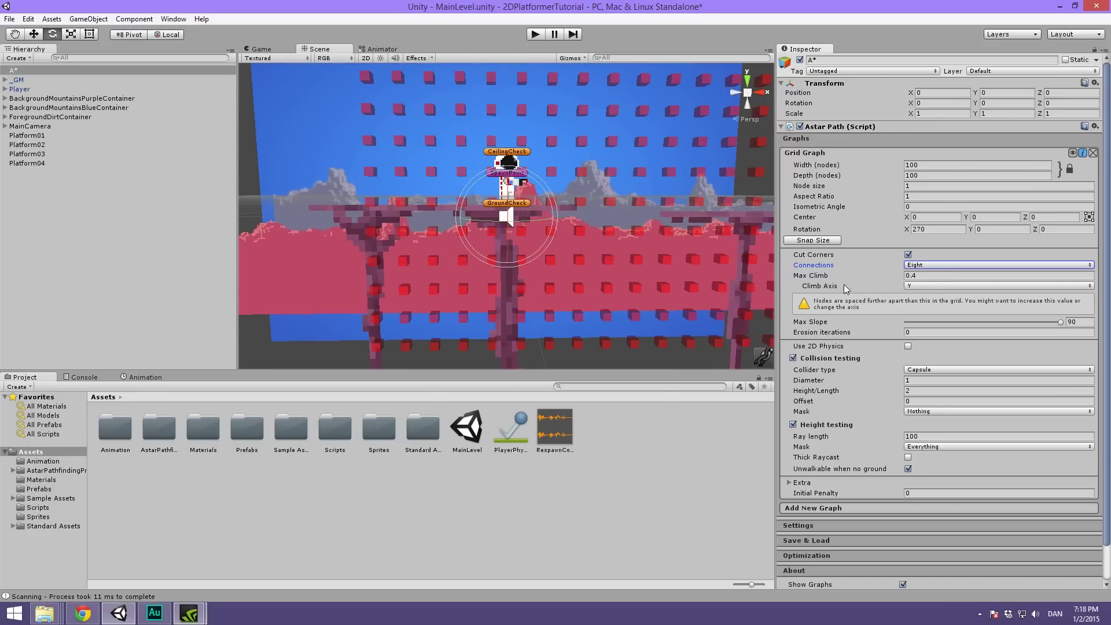
pyautogui.click(938, 283)
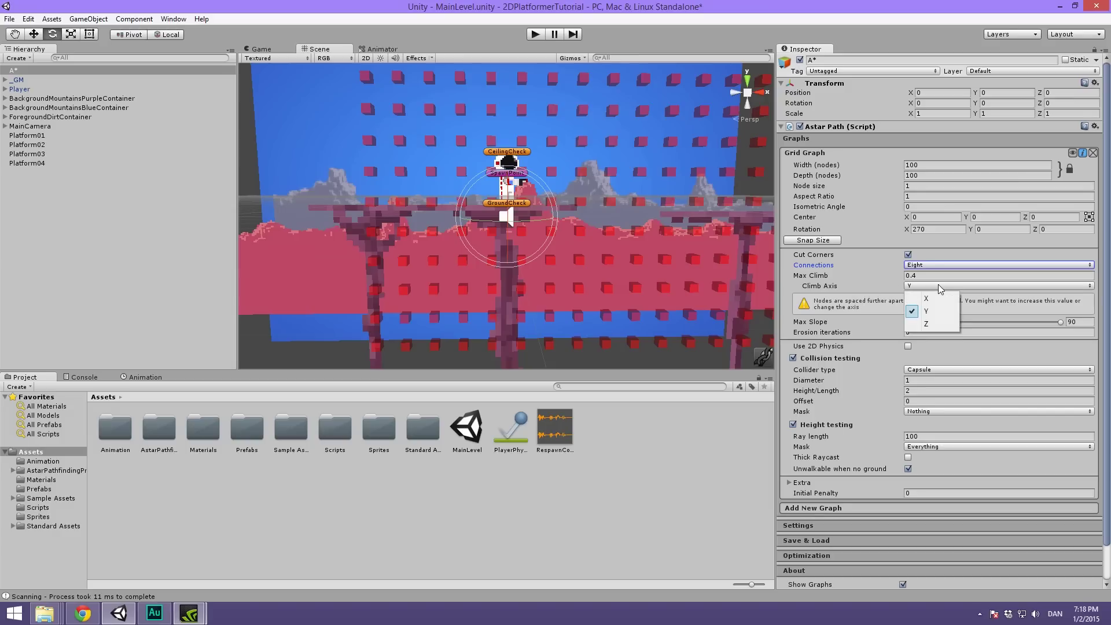
pyautogui.click(841, 295)
pyautogui.keyDown('alt'); pyautogui.moveTo(460, 264); pyautogui.dragTo(602, 183); pyautogui.keyUp('alt')
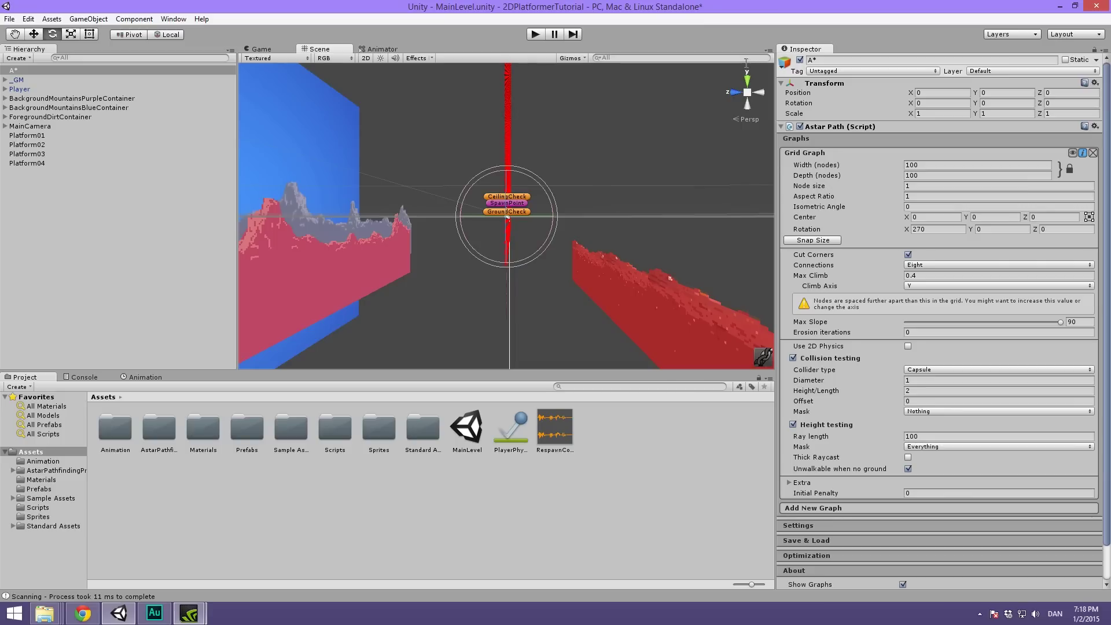
pyautogui.keyDown('alt'); pyautogui.moveTo(747, 84); pyautogui.dragTo(317, 62); pyautogui.keyUp('alt')
pyautogui.click(256, 49)
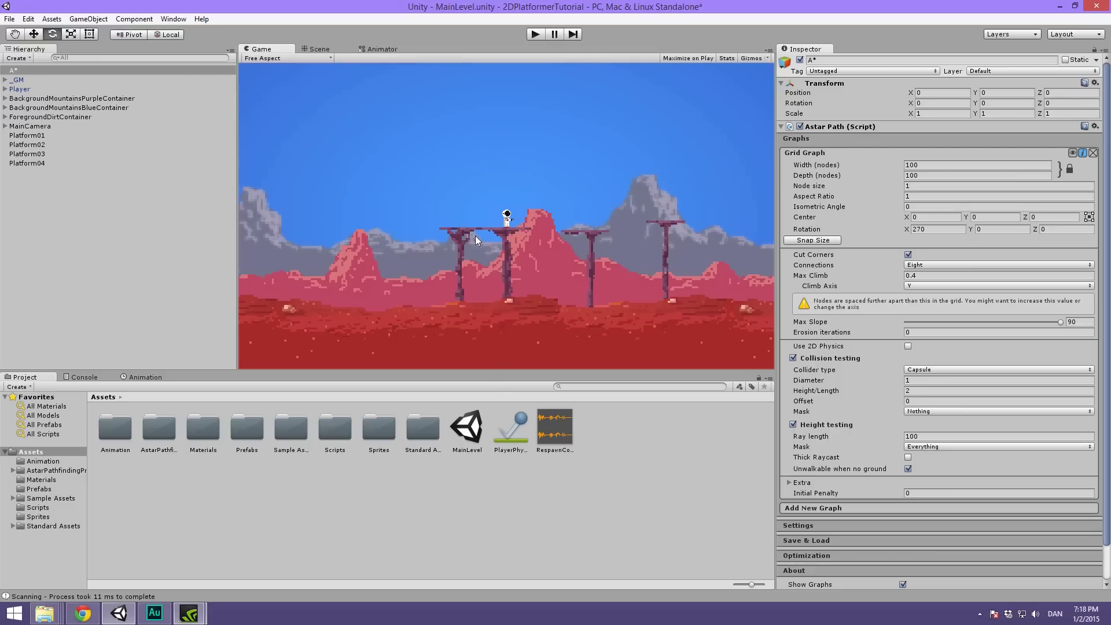
pyautogui.click(317, 49)
pyautogui.keyDown('alt'); pyautogui.moveTo(323, 116); pyautogui.dragTo(491, 283); pyautogui.keyUp('alt')
# Set the Grid Graph climb axis to Z, Max Climb to 0, and turn on Use 2D Physics.
pyautogui.click(912, 286)
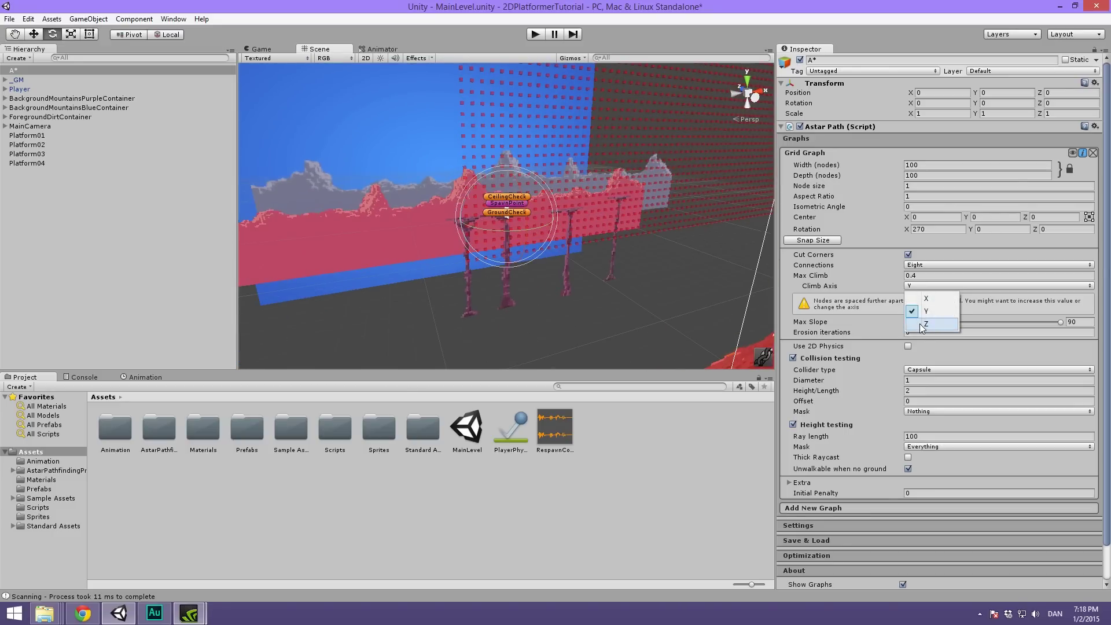
pyautogui.click(923, 323)
pyautogui.click(914, 276)
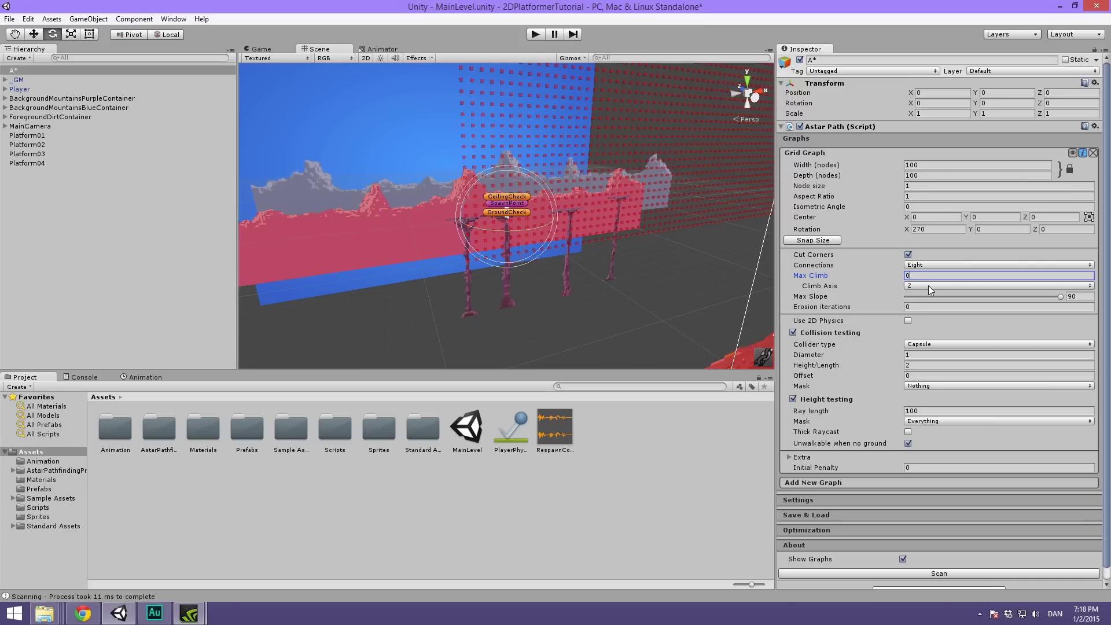
pyautogui.click(907, 321)
pyautogui.keyDown('alt'); pyautogui.moveTo(521, 226); pyautogui.dragTo(630, 205); pyautogui.keyUp('alt')
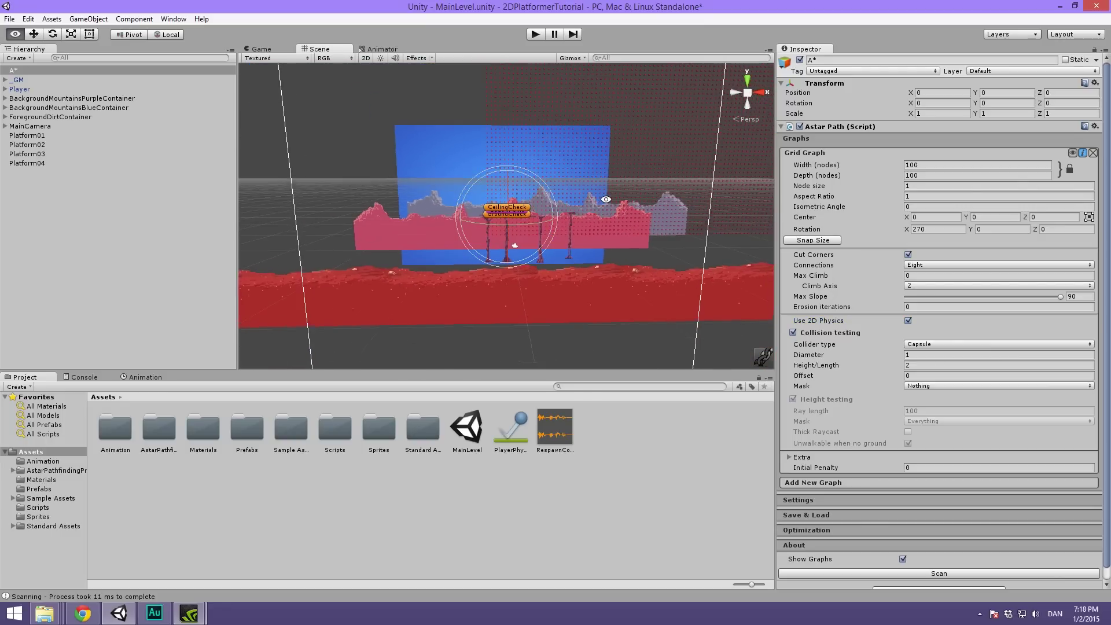
pyautogui.click(907, 321)
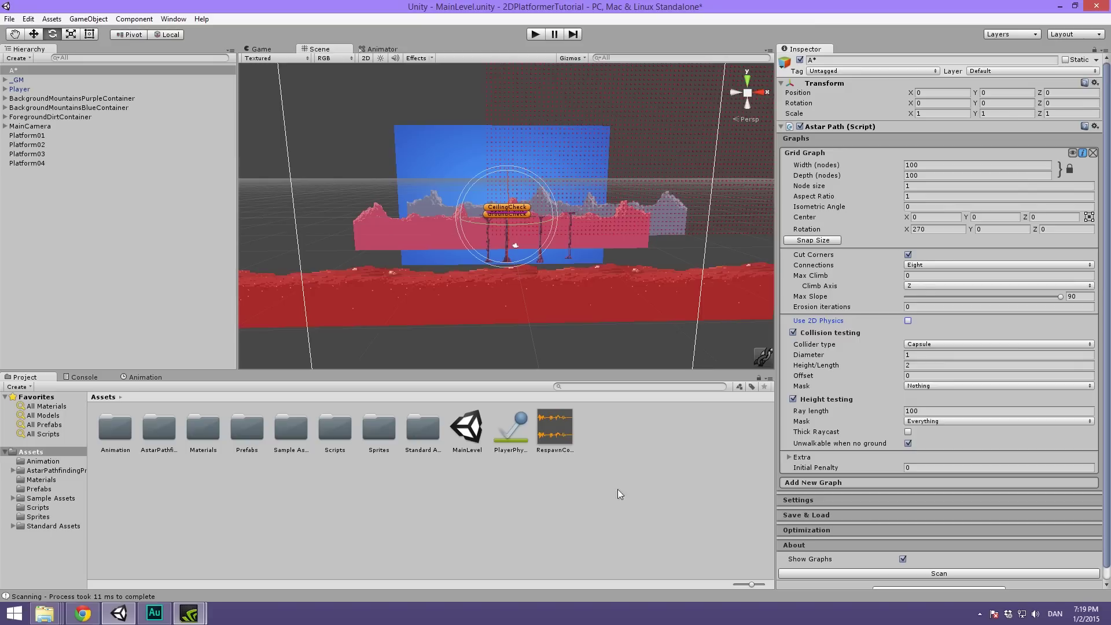
pyautogui.click(907, 321)
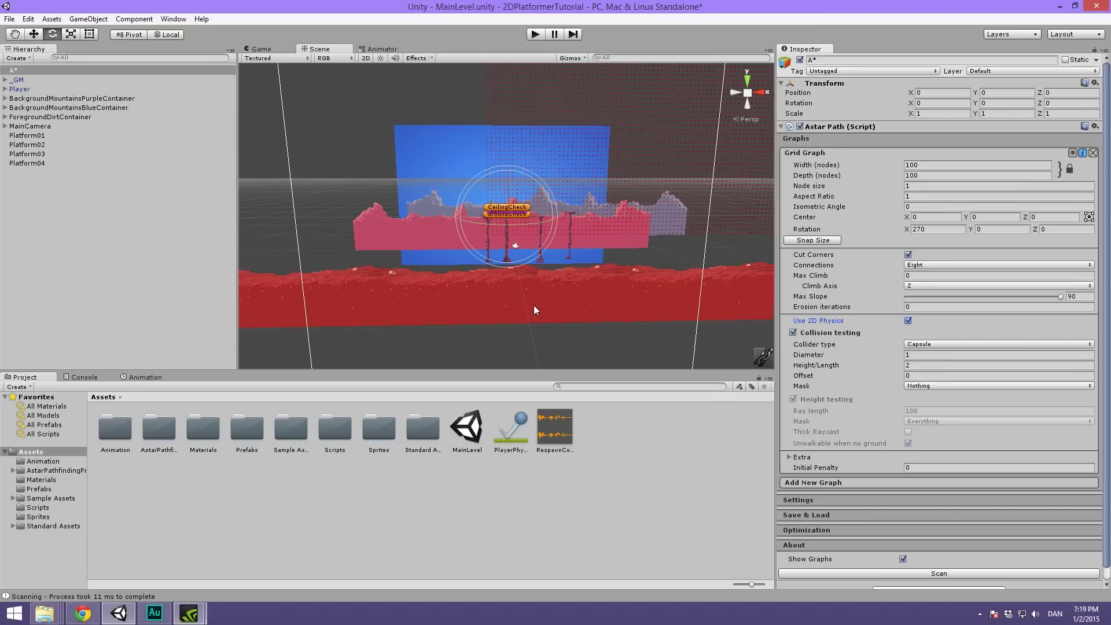
# Switch the grid graph's collision collider to Sphere with a diameter of 2.
pyautogui.scroll(5, 519, 167)
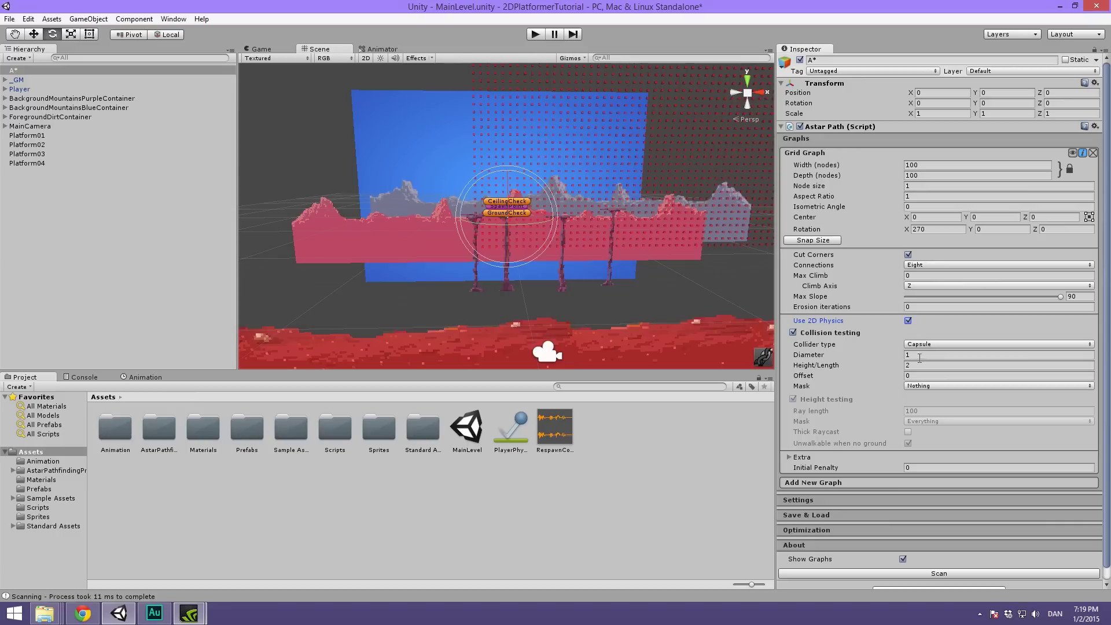
pyautogui.click(941, 344)
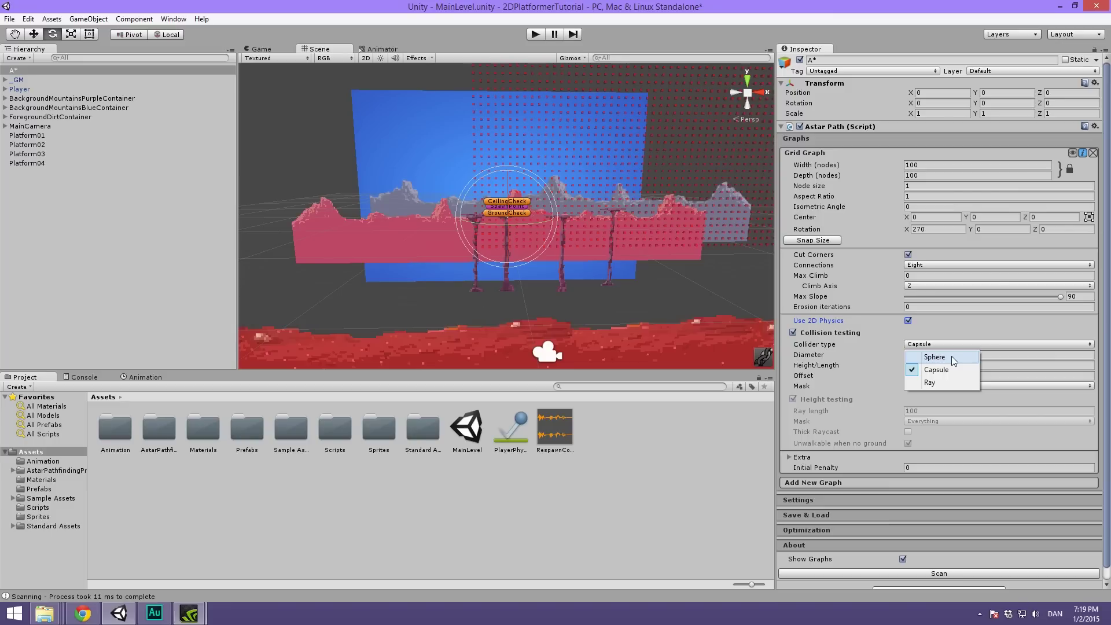
pyautogui.click(951, 356)
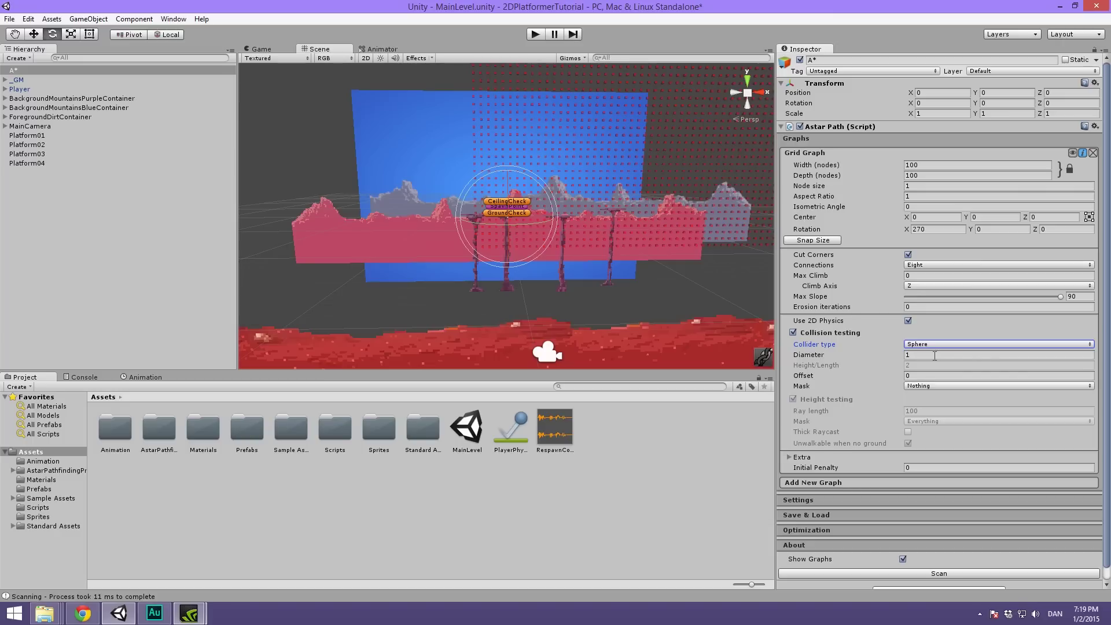
pyautogui.click(934, 355)
pyautogui.write('2')
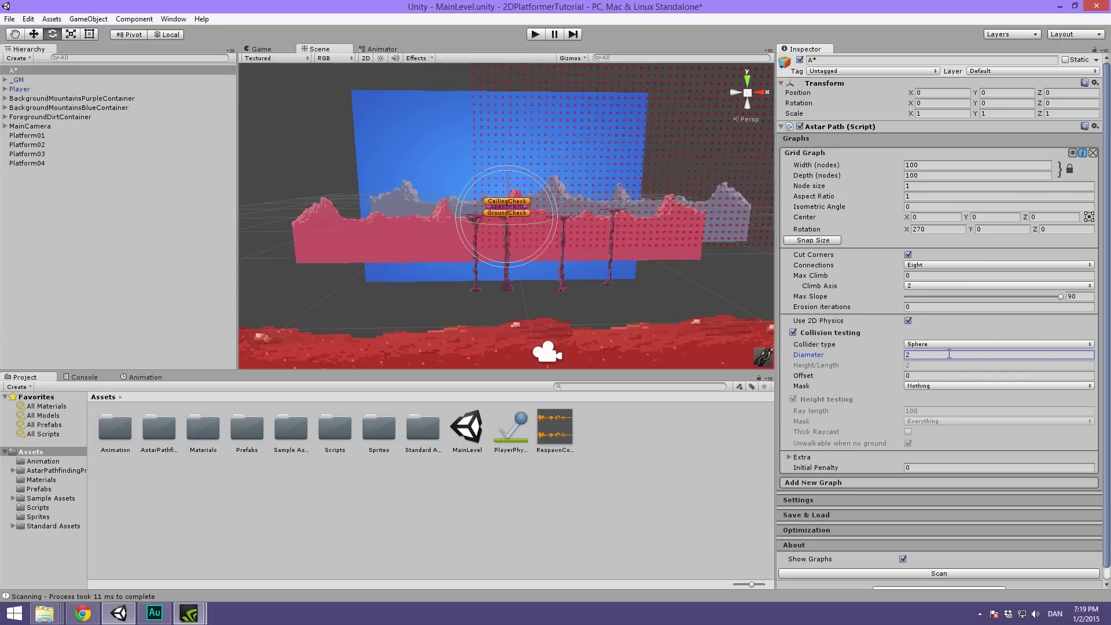
pyautogui.scroll(-1, 950, 364)
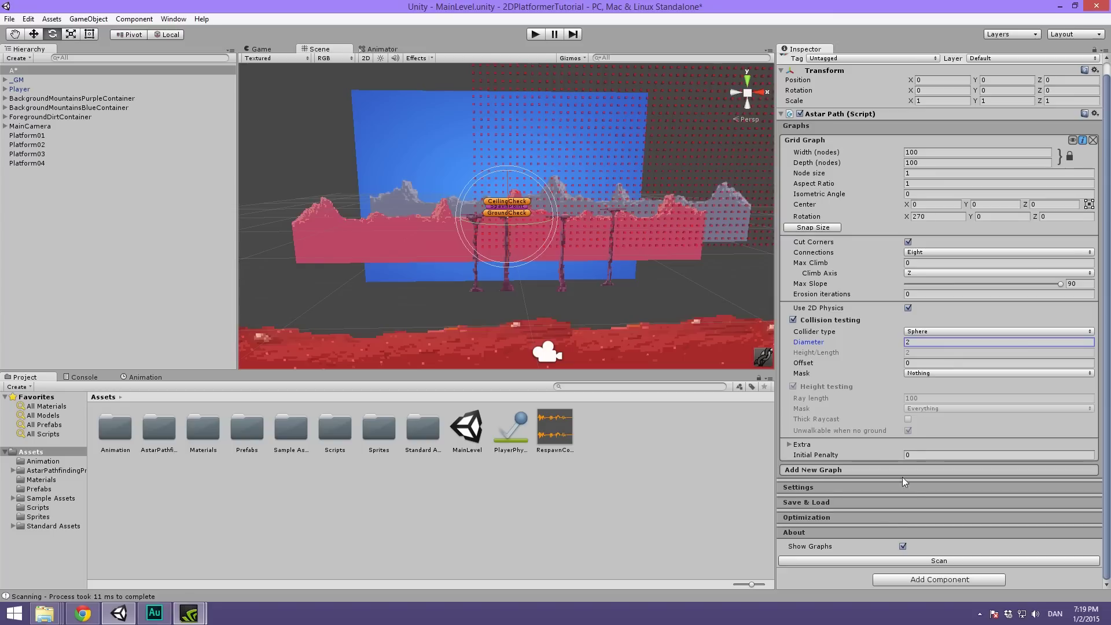
# Scan the grid graph and orbit the Scene view around the level.
pyautogui.click(938, 561)
pyautogui.scroll(-6, 453, 261)
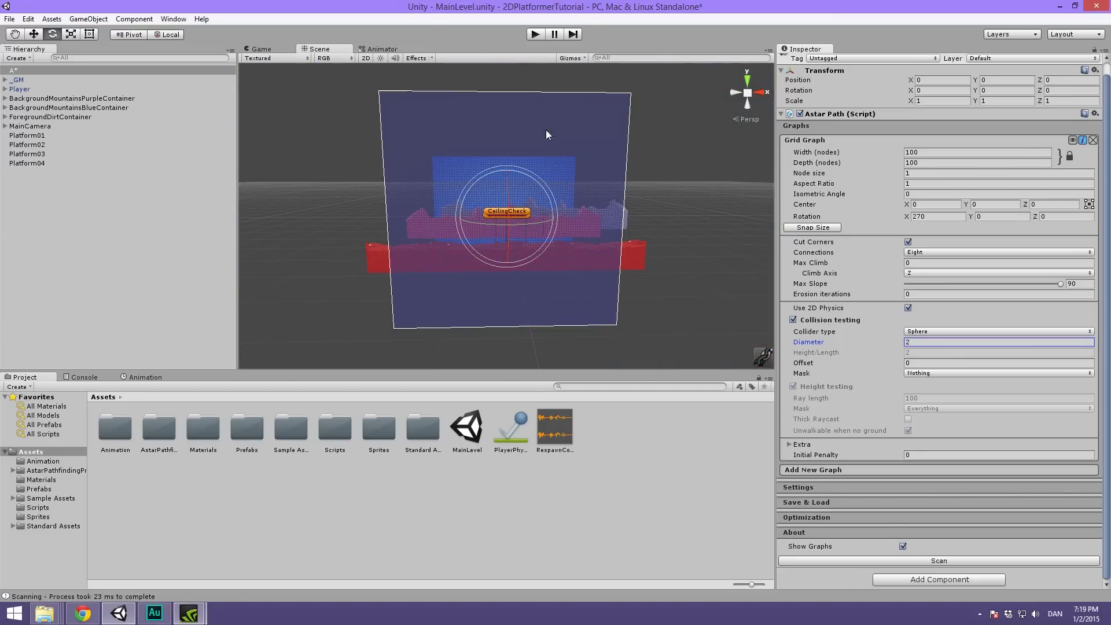
pyautogui.scroll(6, 546, 135)
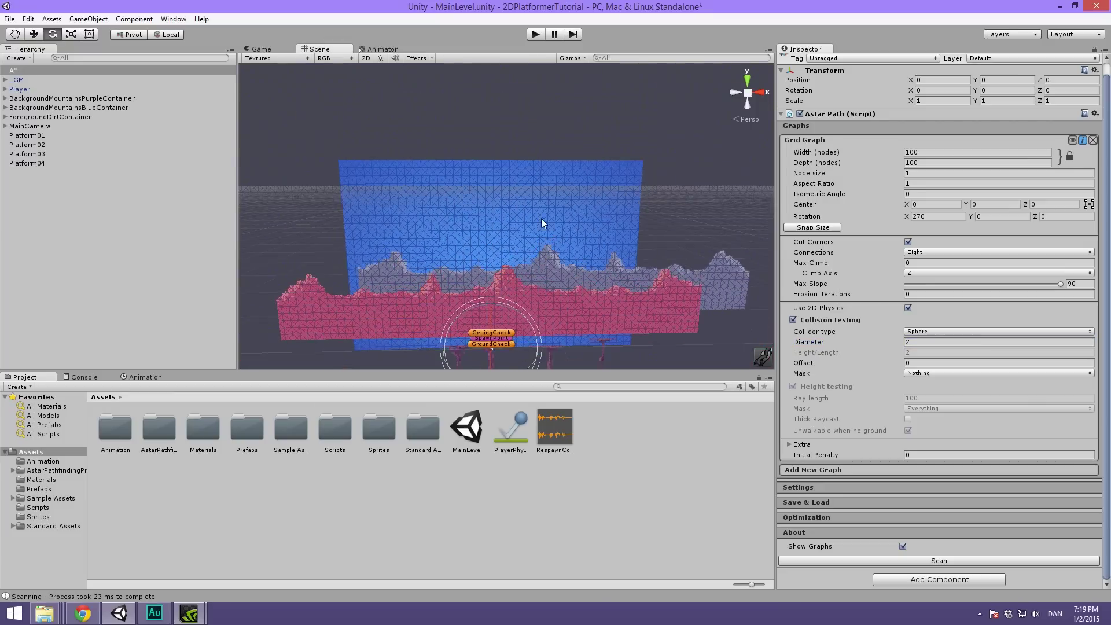
pyautogui.scroll(3, 542, 223)
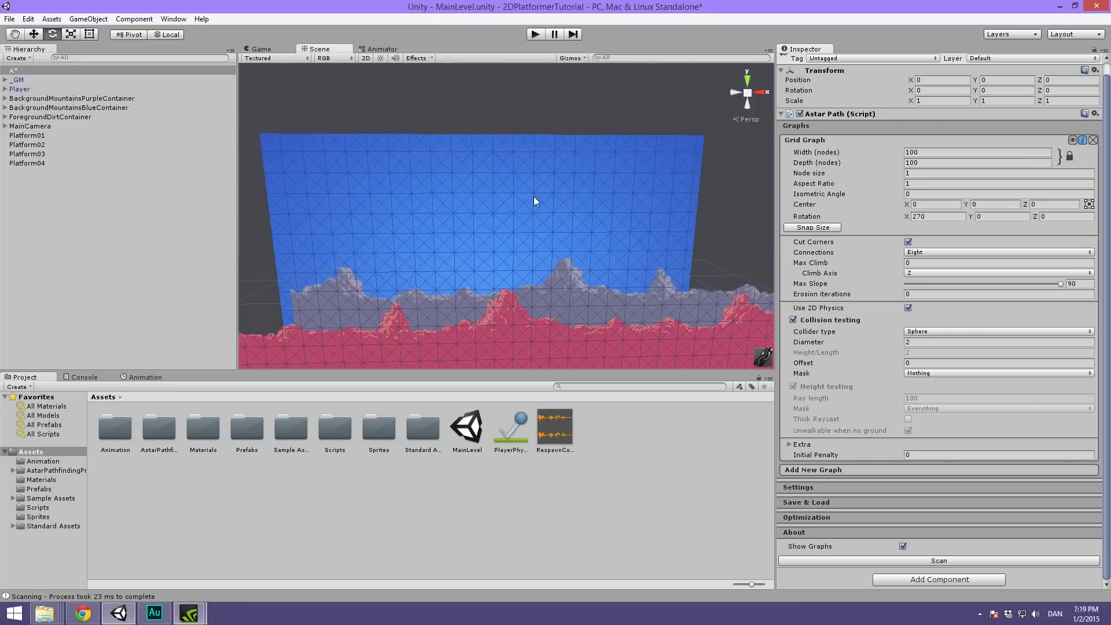
pyautogui.scroll(-8, 511, 218)
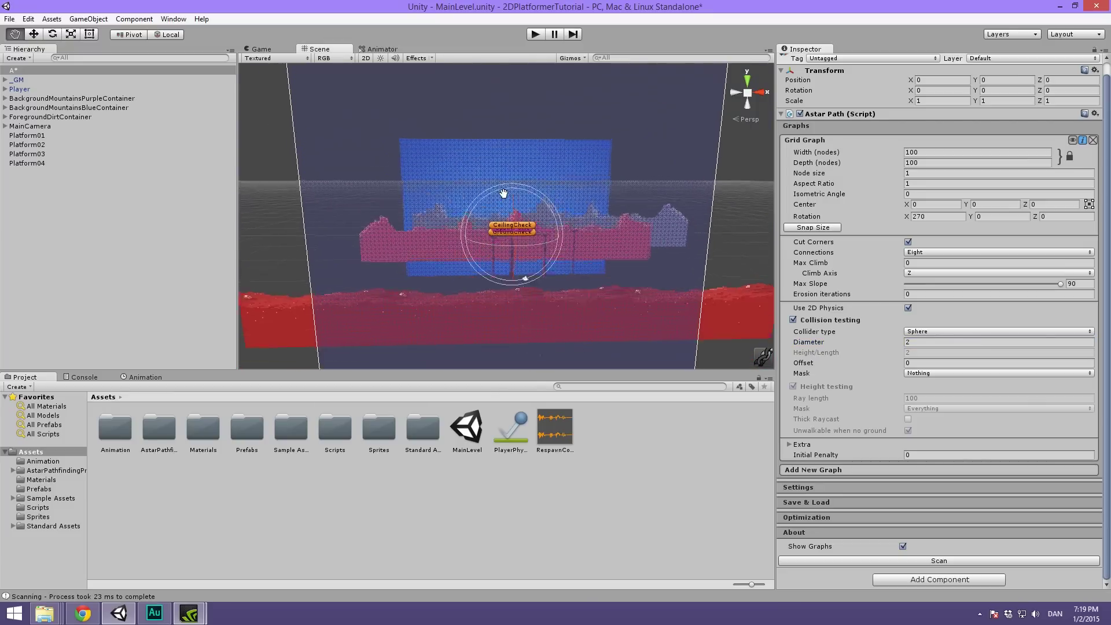
pyautogui.keyDown('alt'); pyautogui.moveTo(503, 193); pyautogui.dragTo(641, 208); pyautogui.keyUp('alt')
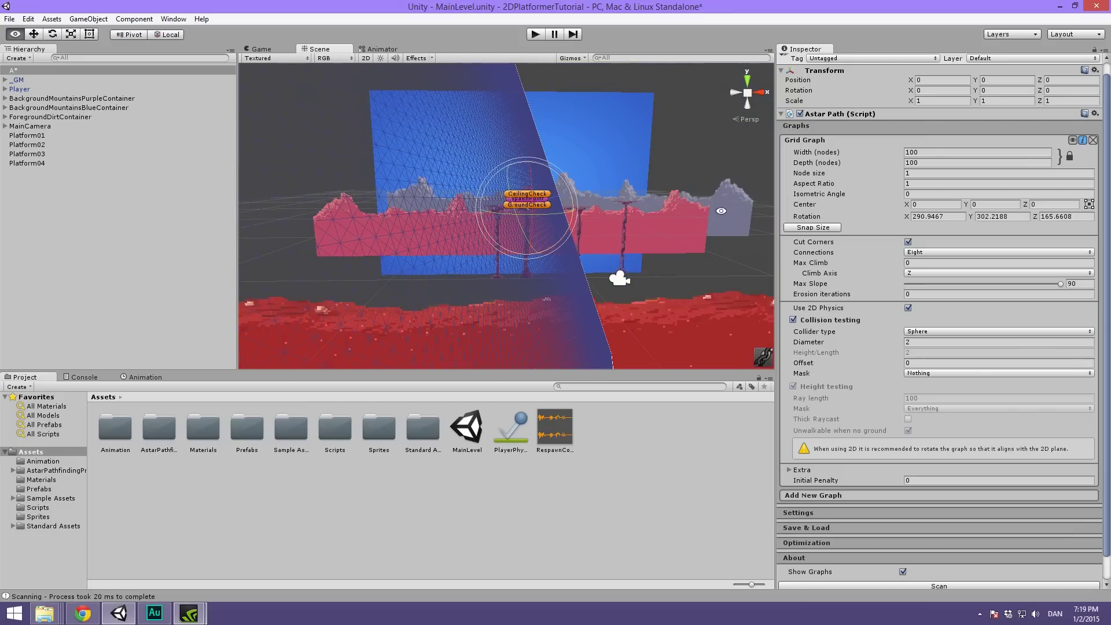
pyautogui.keyDown('alt'); pyautogui.moveTo(658, 202); pyautogui.dragTo(850, 227); pyautogui.keyUp('alt')
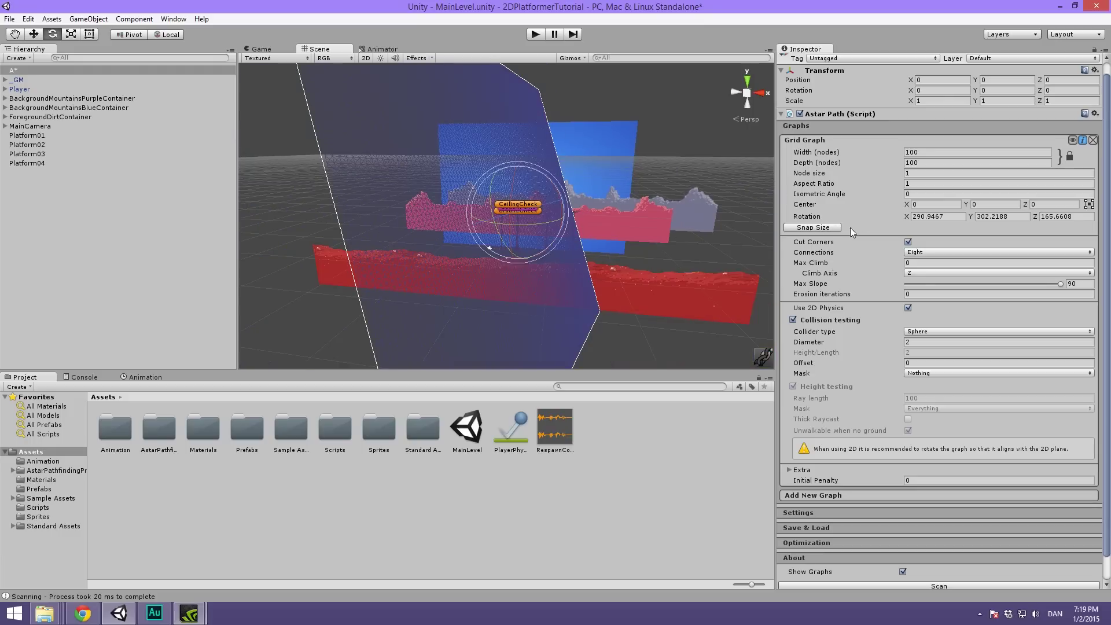
# Reset the graph rotation to 0, 0, 0, set X to 270, and rescan.
pyautogui.click(929, 217)
pyautogui.write('0')
pyautogui.press('Tab')
pyautogui.write('0')
pyautogui.press('Tab')
pyautogui.write('0')
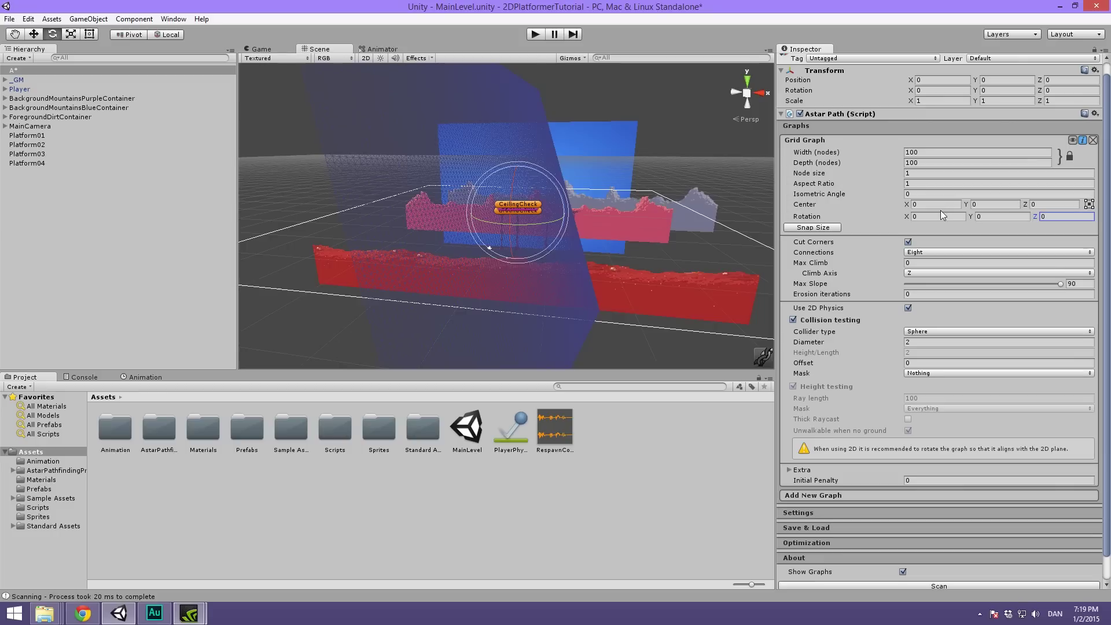
pyautogui.click(935, 218)
pyautogui.write('270')
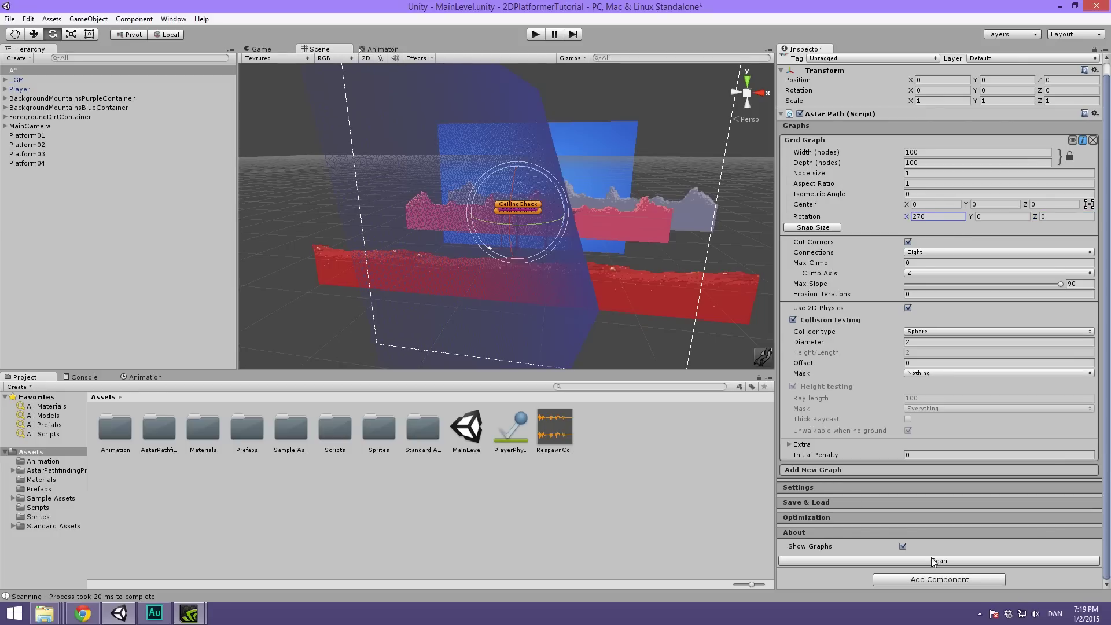
pyautogui.click(931, 560)
pyautogui.keyDown('alt'); pyautogui.moveTo(480, 248); pyautogui.dragTo(578, 151); pyautogui.keyUp('alt')
pyautogui.keyDown('alt'); pyautogui.moveTo(380, 136); pyautogui.dragTo(566, 173); pyautogui.keyUp('alt')
# Set the grid graph to 50 × 50 nodes.
pyautogui.click(937, 163)
pyautogui.write('50')
pyautogui.press('Tab')
pyautogui.write('50')
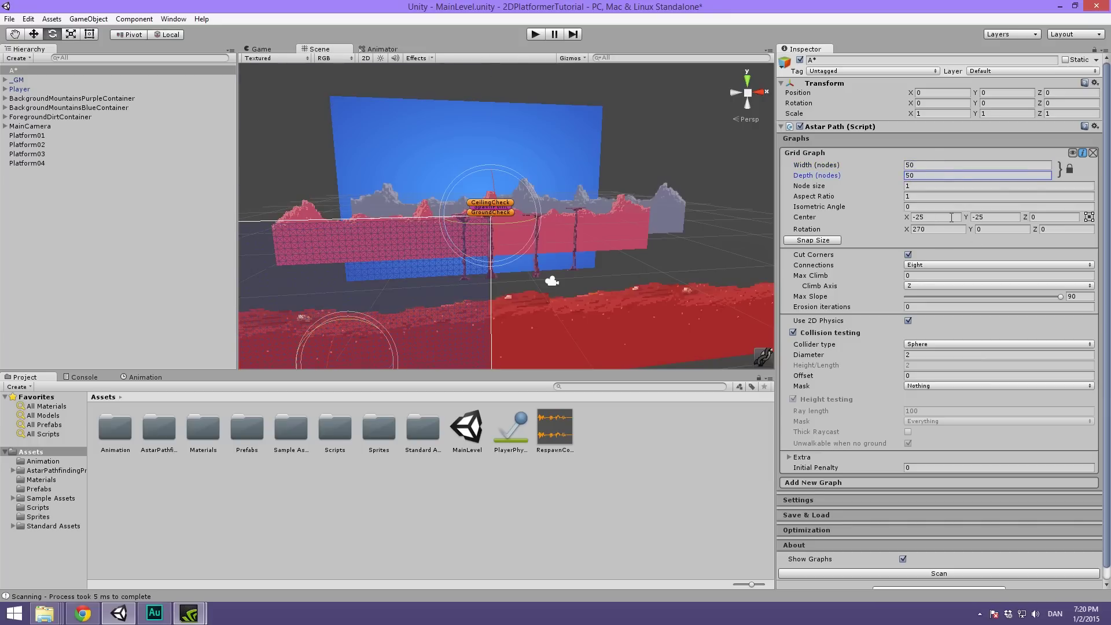
# Set the grid centre X to 0 and rescan the graph.
pyautogui.click(951, 218)
pyautogui.write('0')
pyautogui.press('Tab')
pyautogui.write('0')
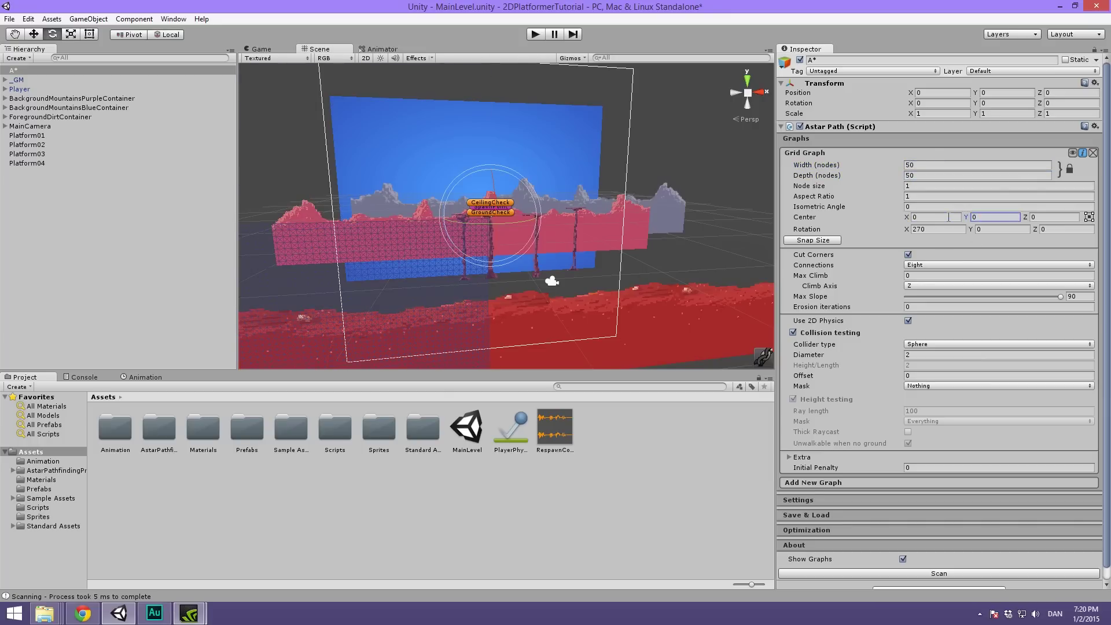
pyautogui.click(940, 573)
# Zoom and orbit the Scene view to inspect the grid across the level.
pyautogui.scroll(3, 544, 272)
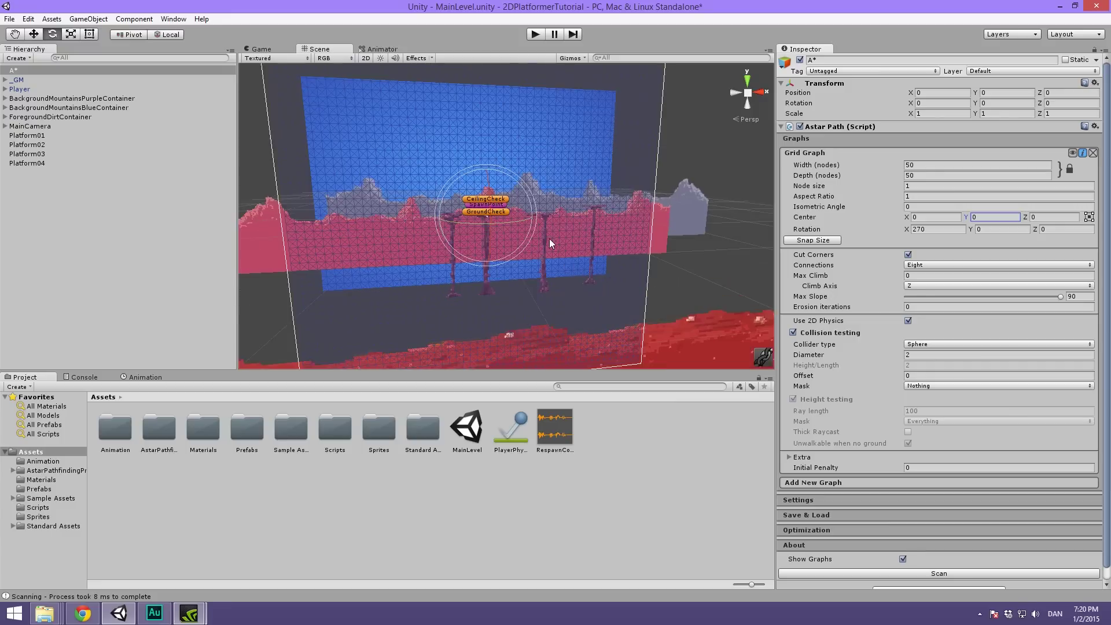
pyautogui.scroll(5, 549, 242)
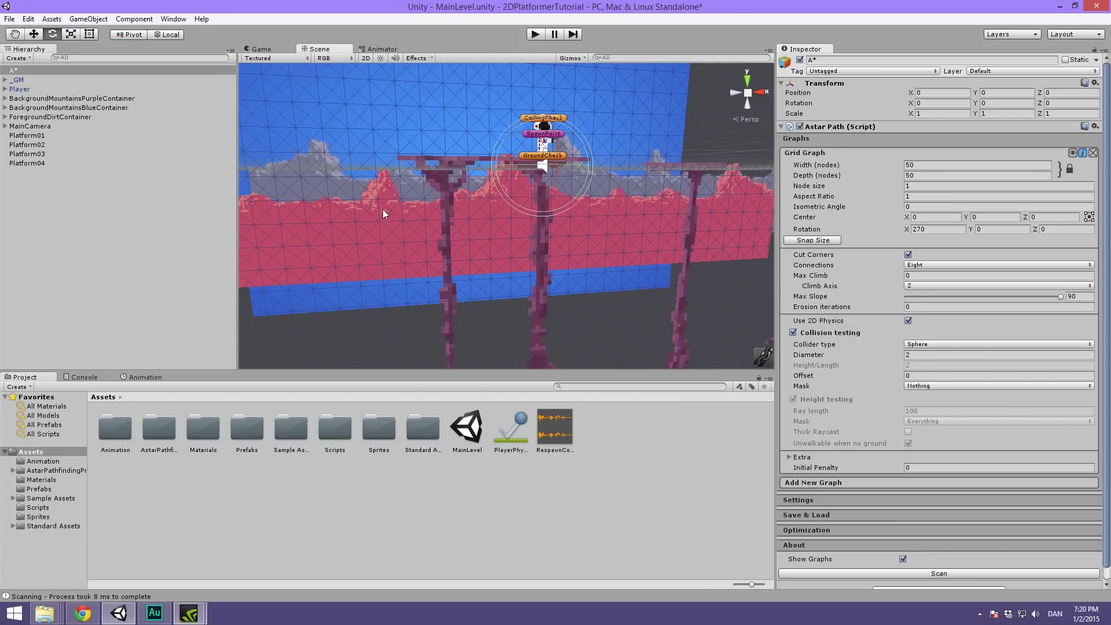
pyautogui.moveTo(582, 251); pyautogui.dragTo(516, 255, button='middle')
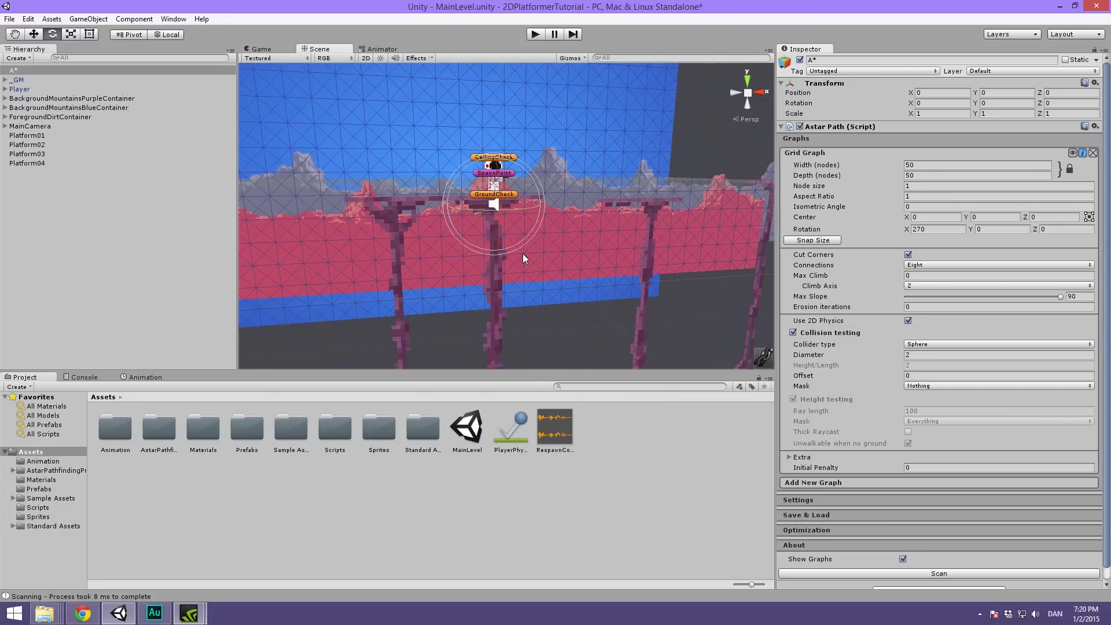
pyautogui.moveTo(543, 190); pyautogui.dragTo(351, 227, button='middle')
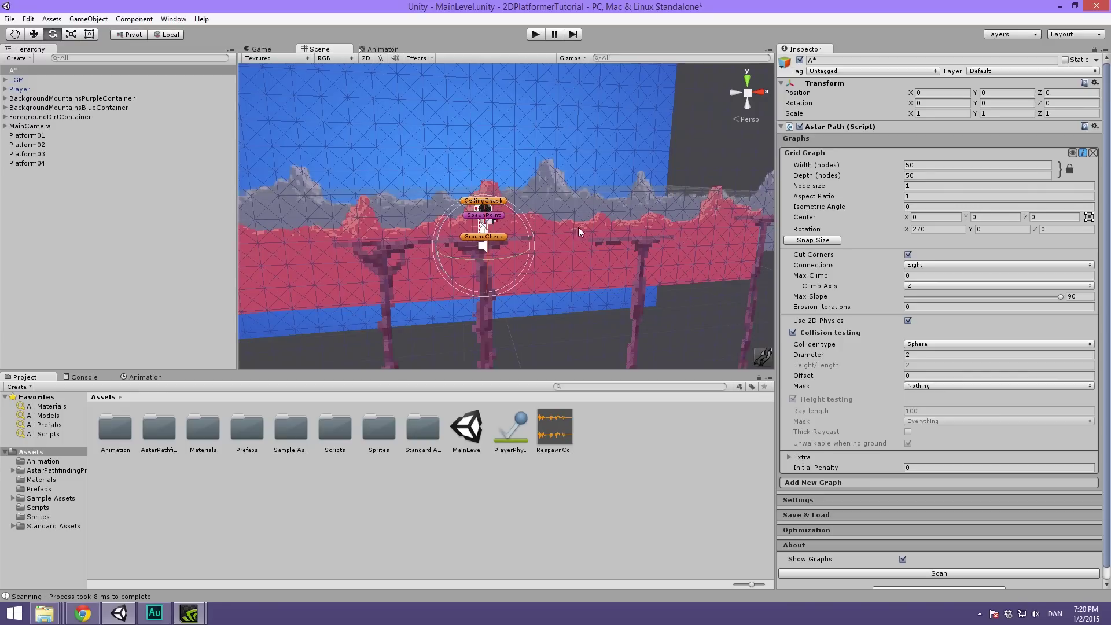
pyautogui.keyDown('alt'); pyautogui.moveTo(516, 93); pyautogui.dragTo(496, 140); pyautogui.keyUp('alt')
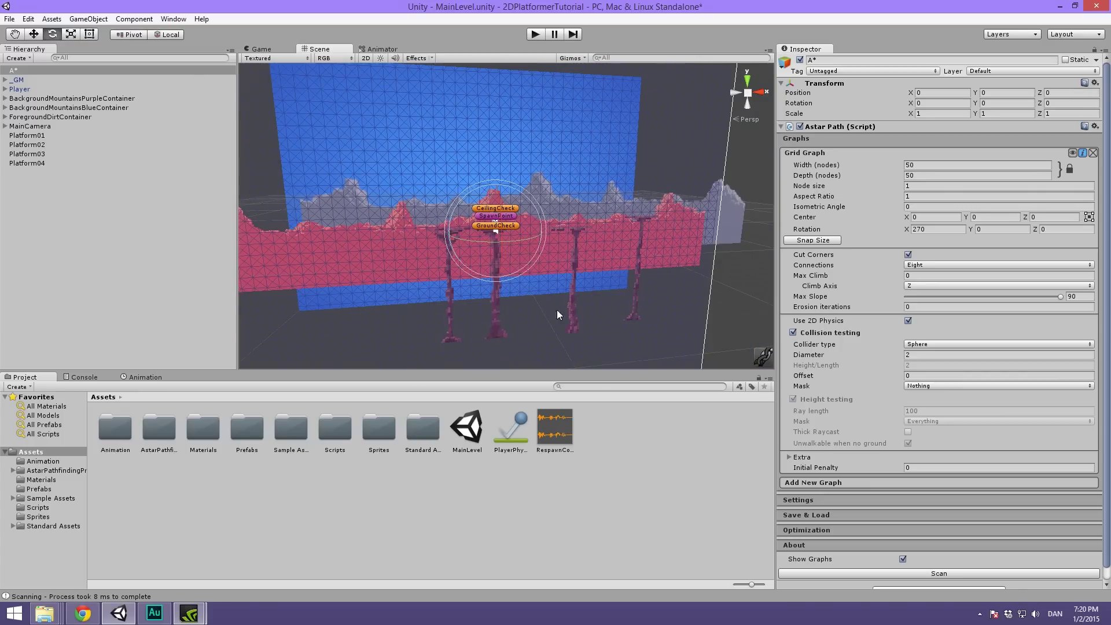
pyautogui.keyDown('alt'); pyautogui.moveTo(509, 208); pyautogui.dragTo(489, 211); pyautogui.keyUp('alt')
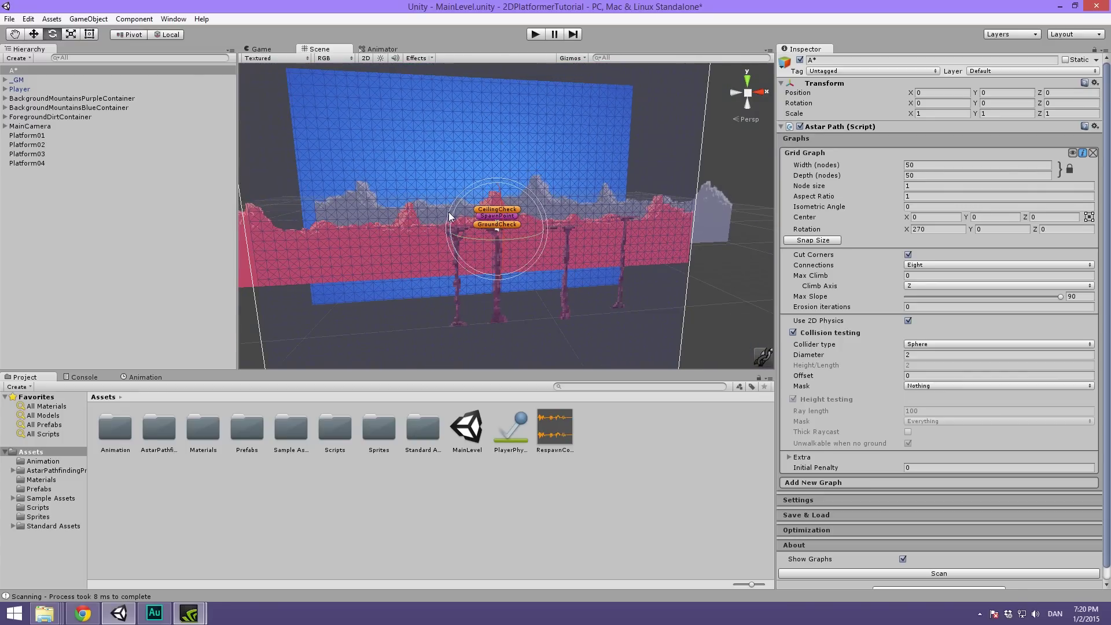
pyautogui.keyDown('alt'); pyautogui.moveTo(541, 244); pyautogui.dragTo(536, 248); pyautogui.keyUp('alt')
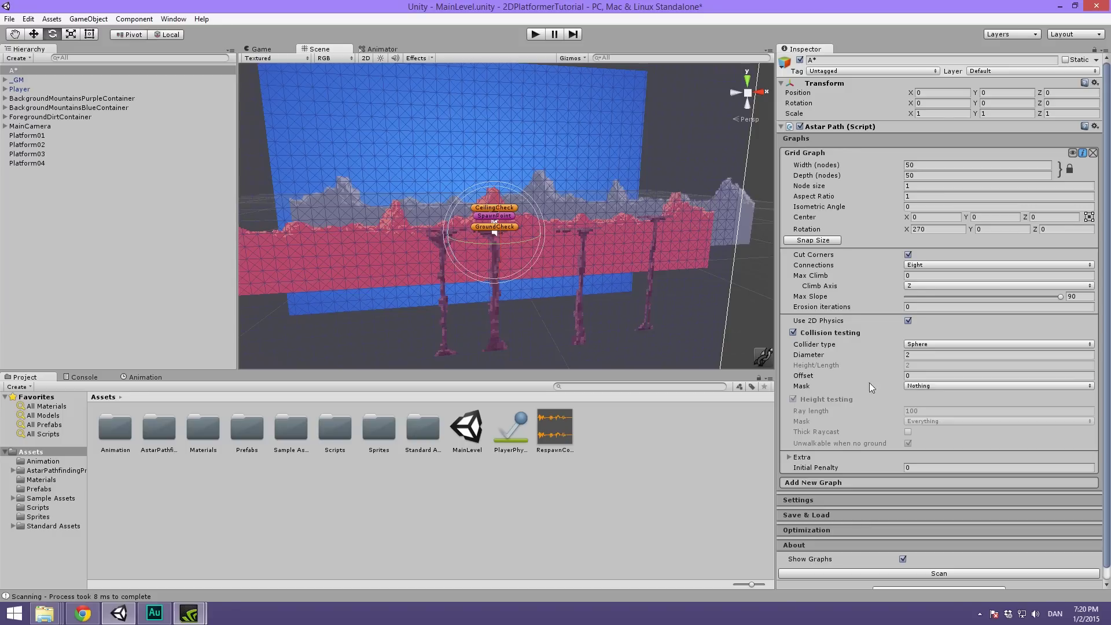
# Set the collision mask to Player and rescan to see unwalkable nodes around the player.
pyautogui.click(918, 386)
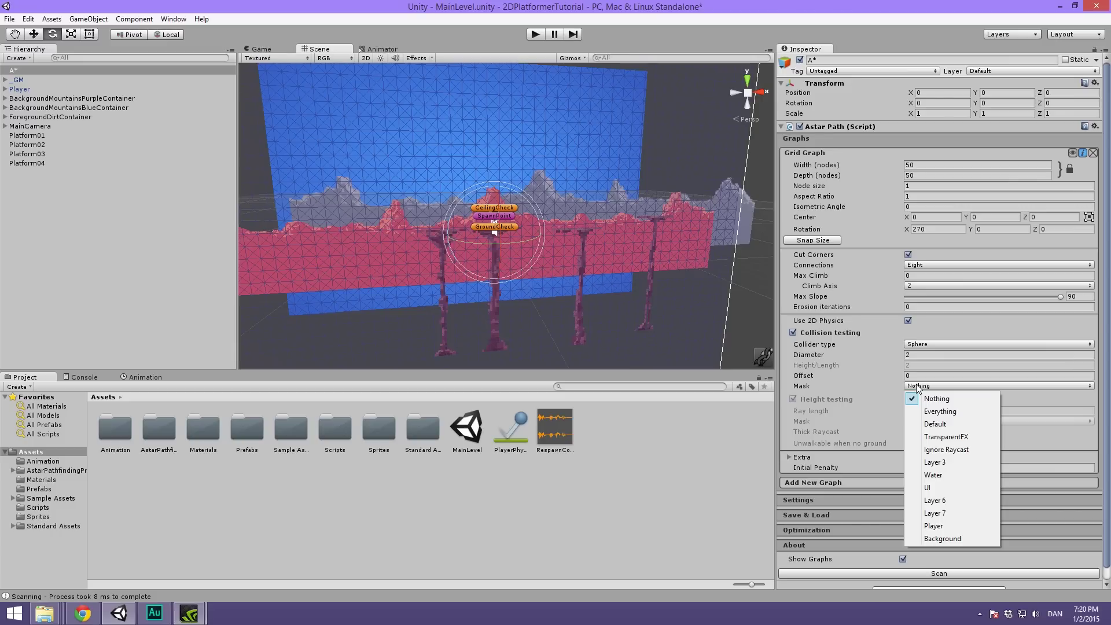
pyautogui.click(941, 527)
pyautogui.scroll(5, 491, 236)
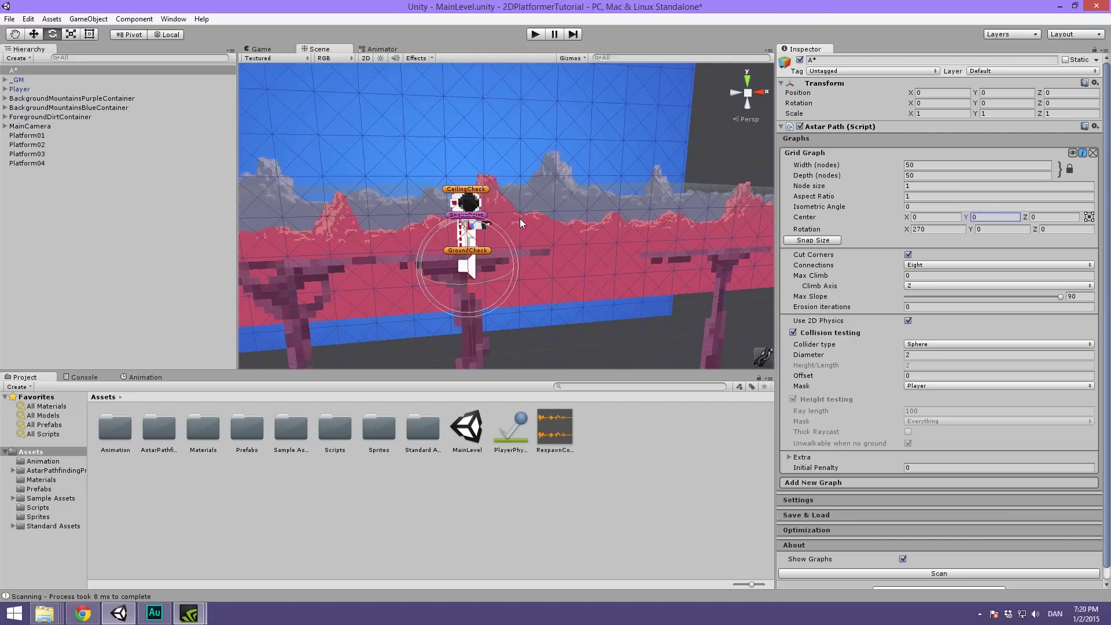
pyautogui.scroll(3, 592, 207)
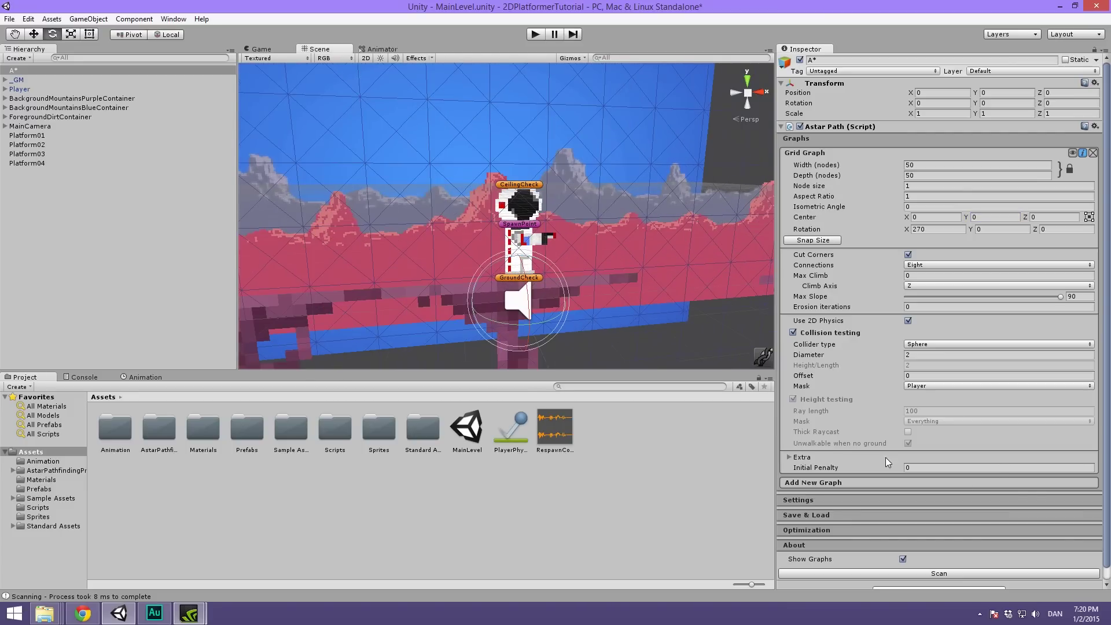
pyautogui.scroll(-1, 957, 509)
pyautogui.click(930, 557)
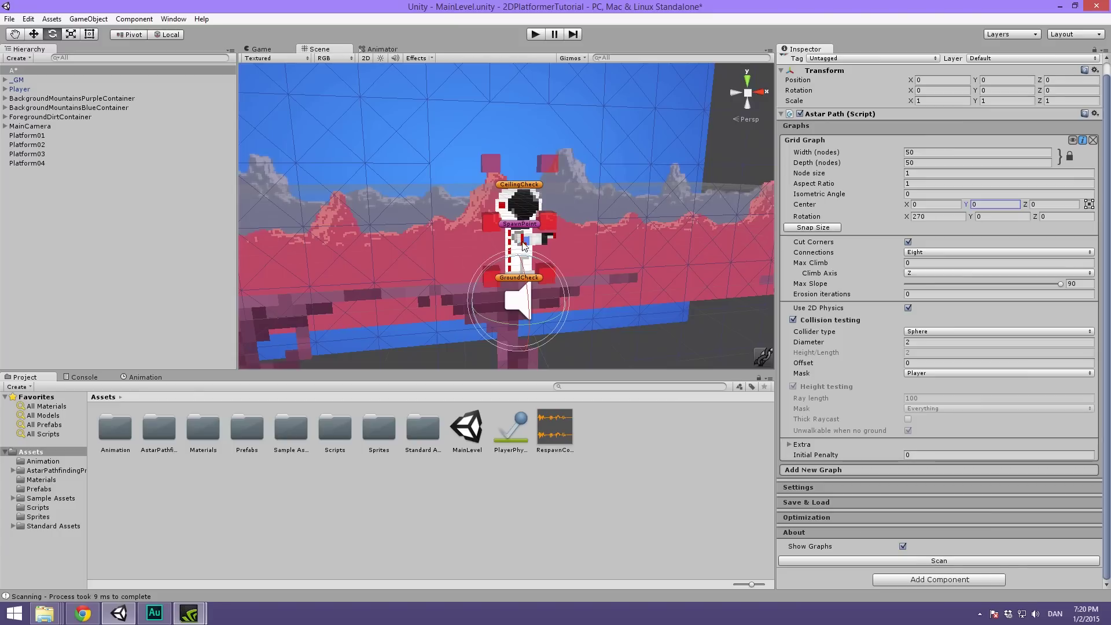
pyautogui.keyDown('alt'); pyautogui.moveTo(531, 229); pyautogui.dragTo(482, 239); pyautogui.keyUp('alt')
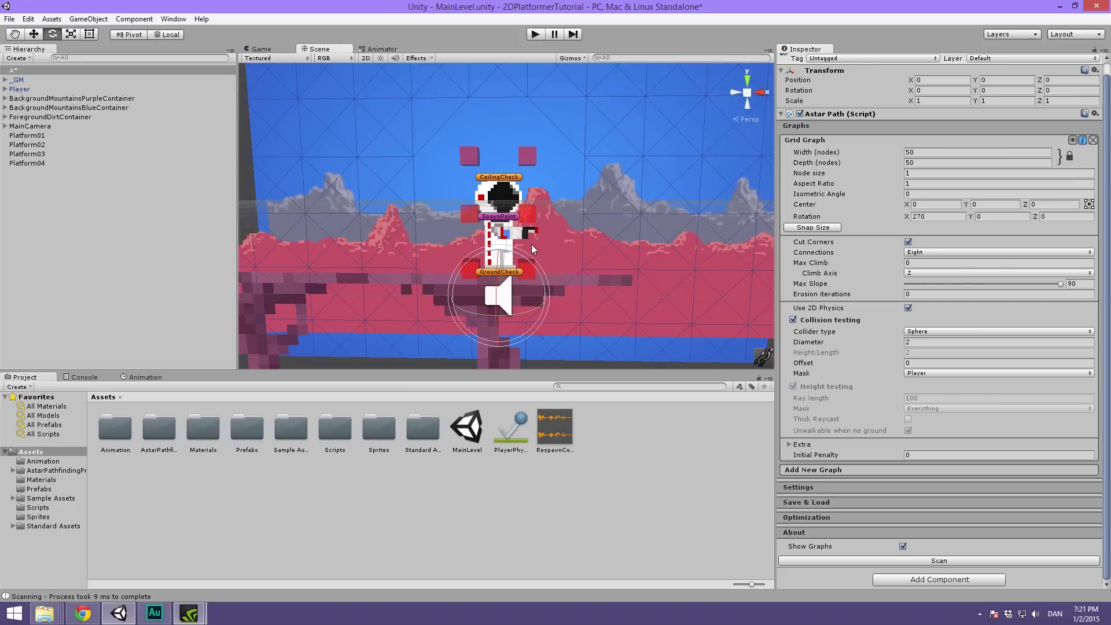
# Set the collision mask back to Nothing, then select Platform01 in the Hierarchy.
pyautogui.click(928, 373)
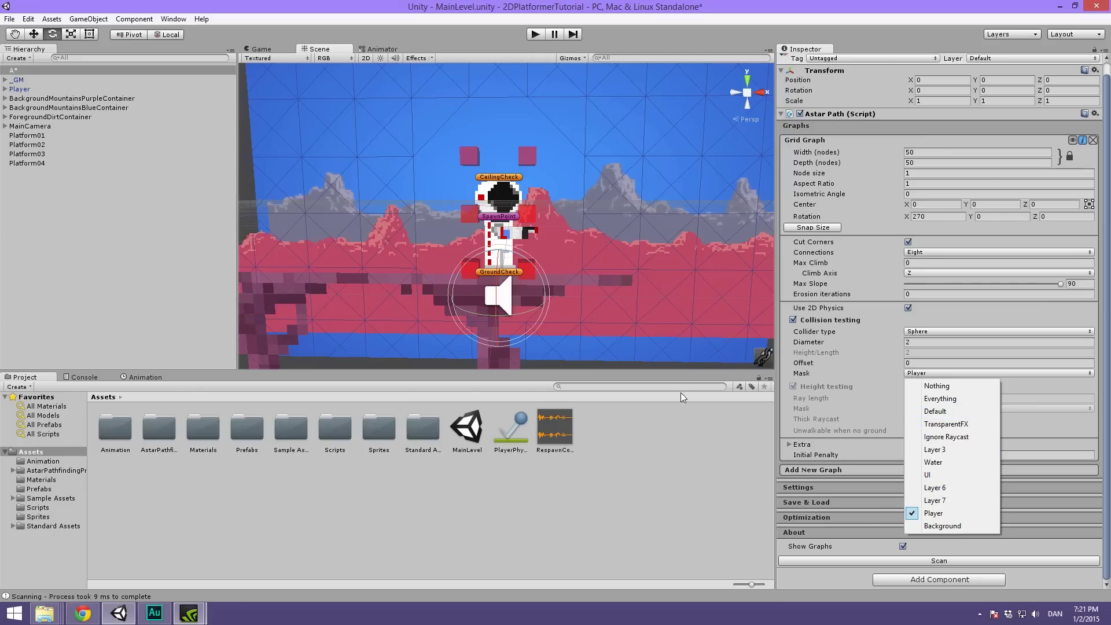
pyautogui.click(955, 386)
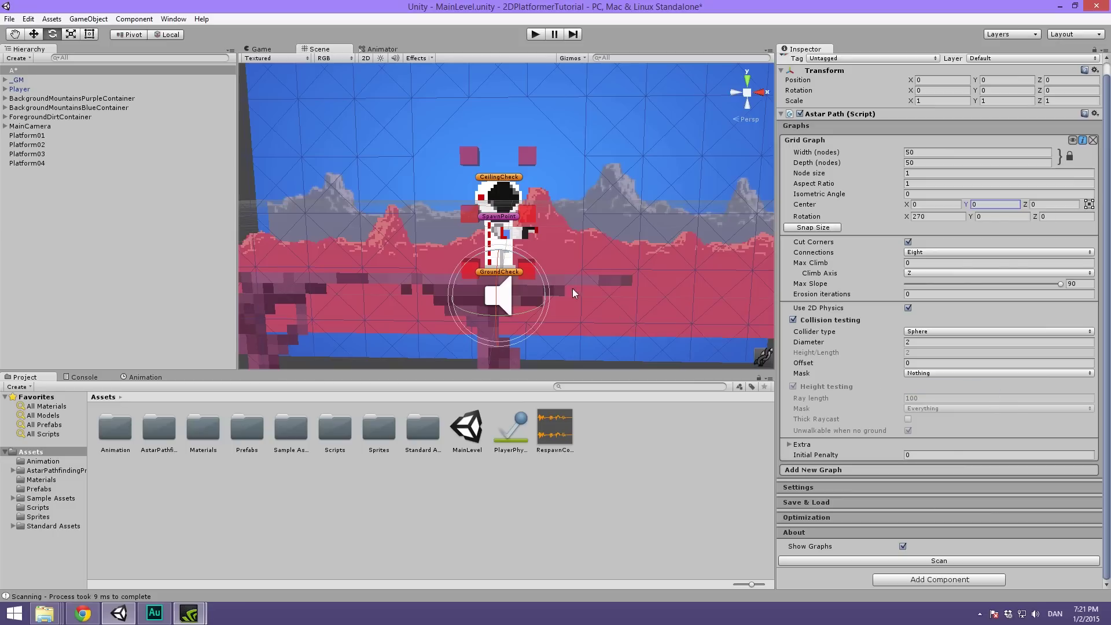
pyautogui.click(40, 274)
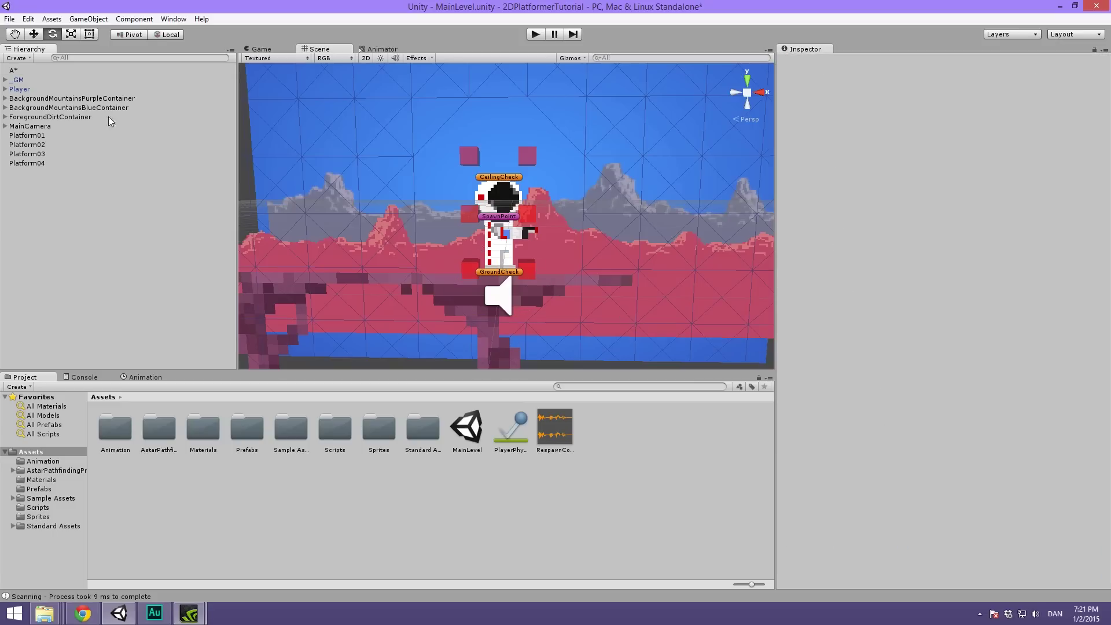
pyautogui.scroll(-10, 433, 119)
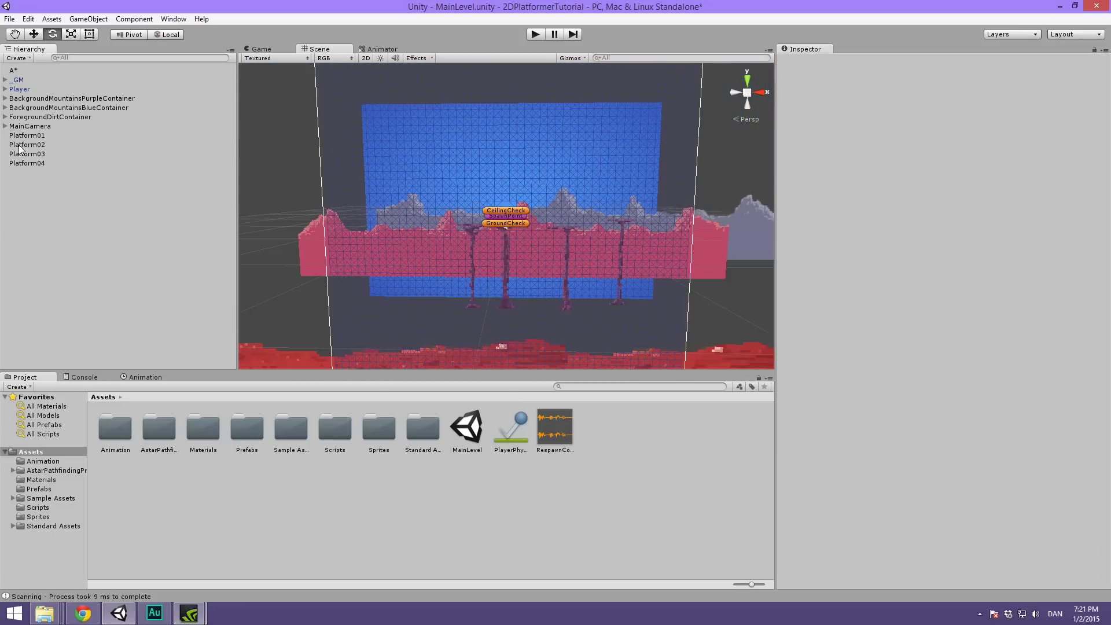
pyautogui.click(46, 135)
# Select Platform01–Platform04 and add a User Layer 10 named 'Obstacle'.
pyautogui.keyDown('shift'); pyautogui.click(48, 163); pyautogui.keyUp('shift')
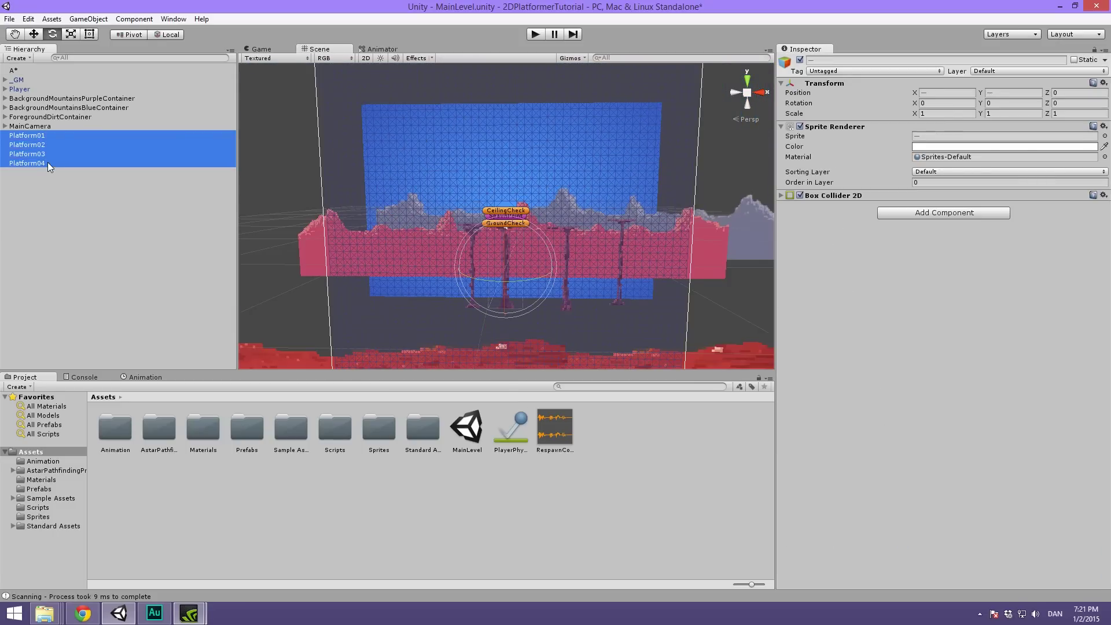
pyautogui.click(999, 71)
pyautogui.click(1016, 175)
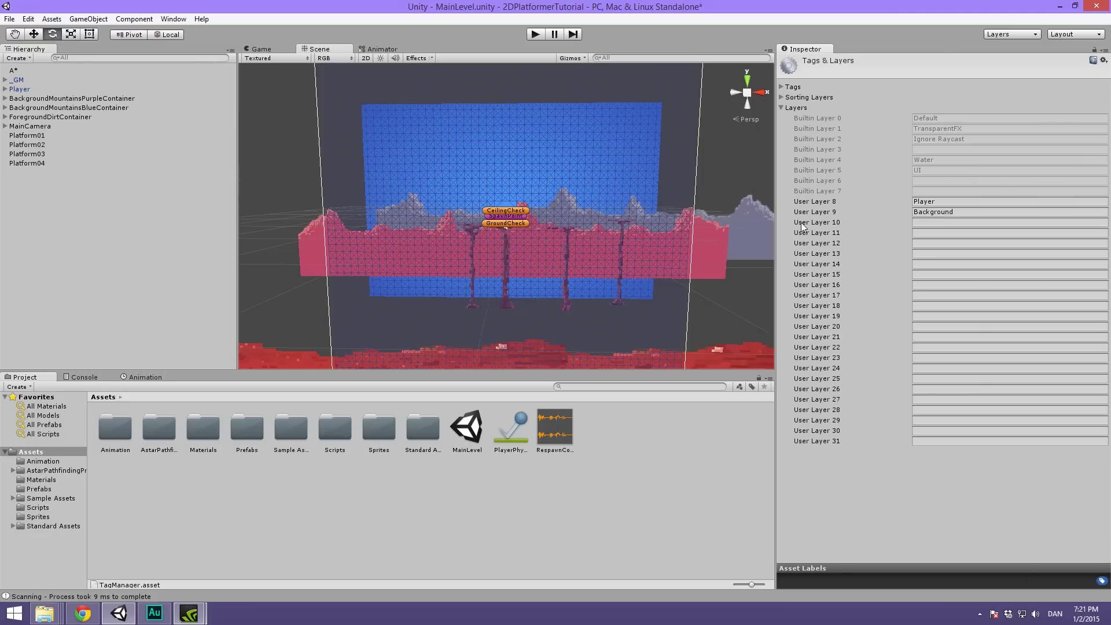
pyautogui.click(953, 211)
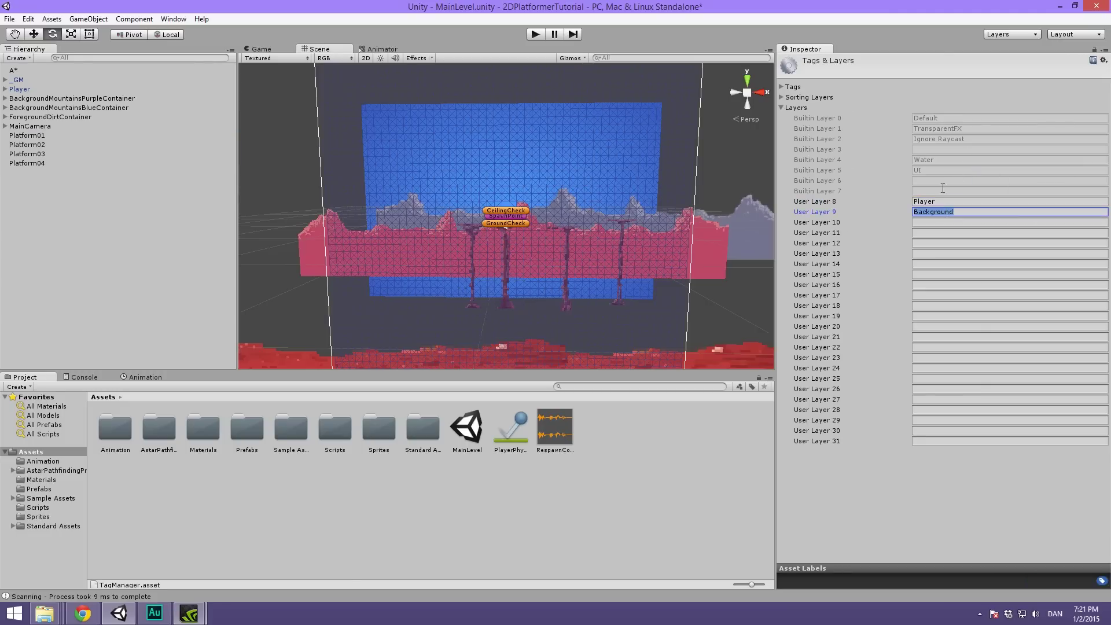
pyautogui.click(941, 223)
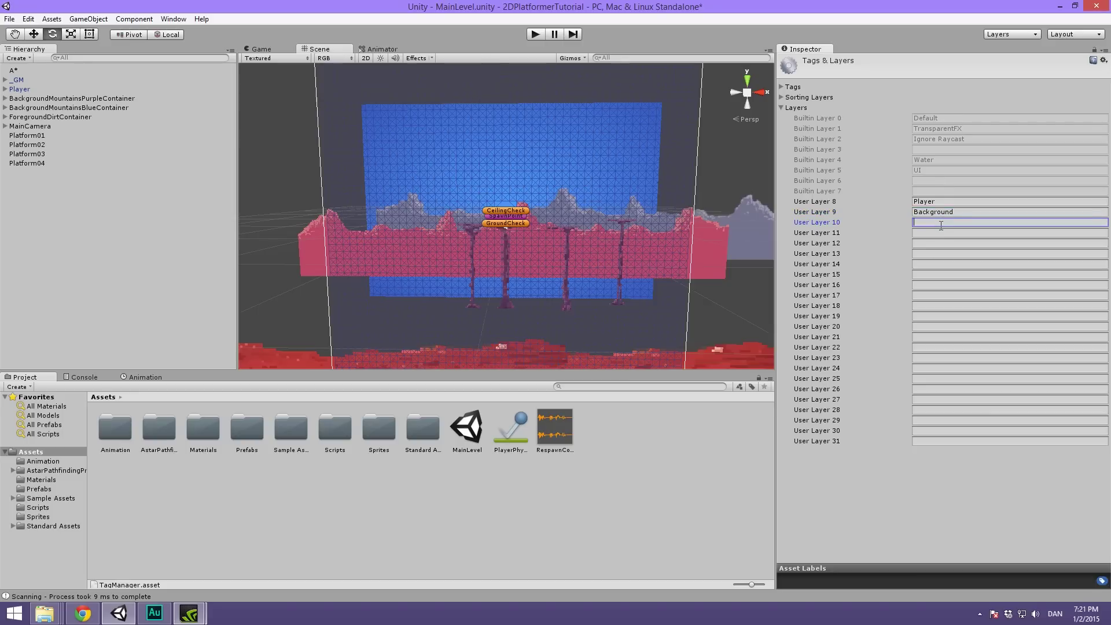
pyautogui.write('Obstacle')
# Put Platform01–Platform04 on the Obstacle layer.
pyautogui.click(46, 135)
pyautogui.keyDown('shift'); pyautogui.click(49, 163); pyautogui.keyUp('shift')
pyautogui.click(1025, 71)
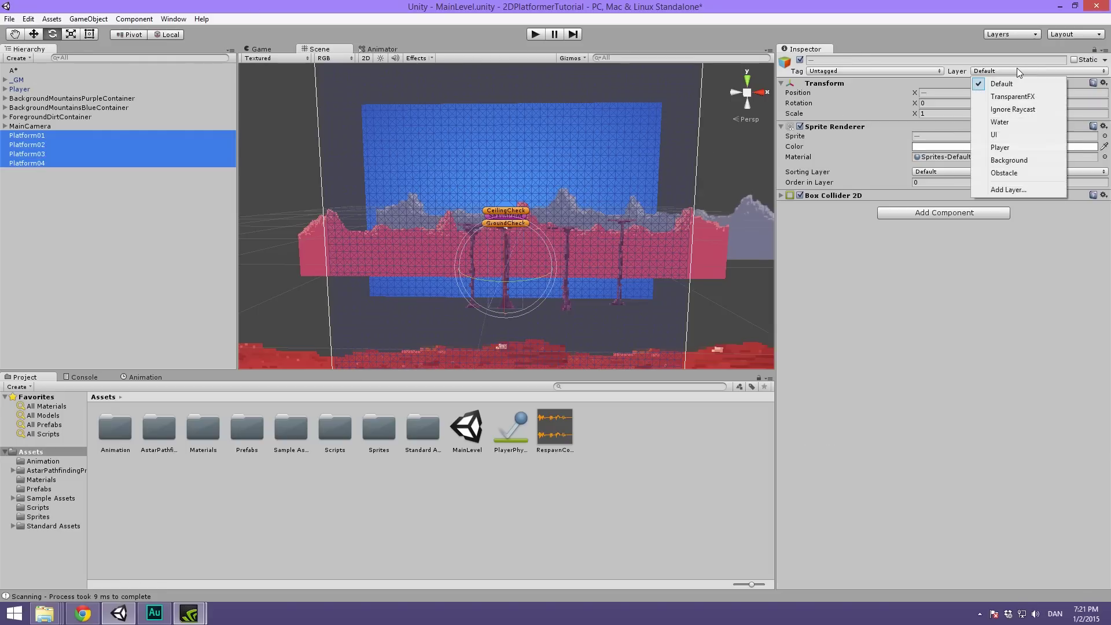
pyautogui.click(1019, 169)
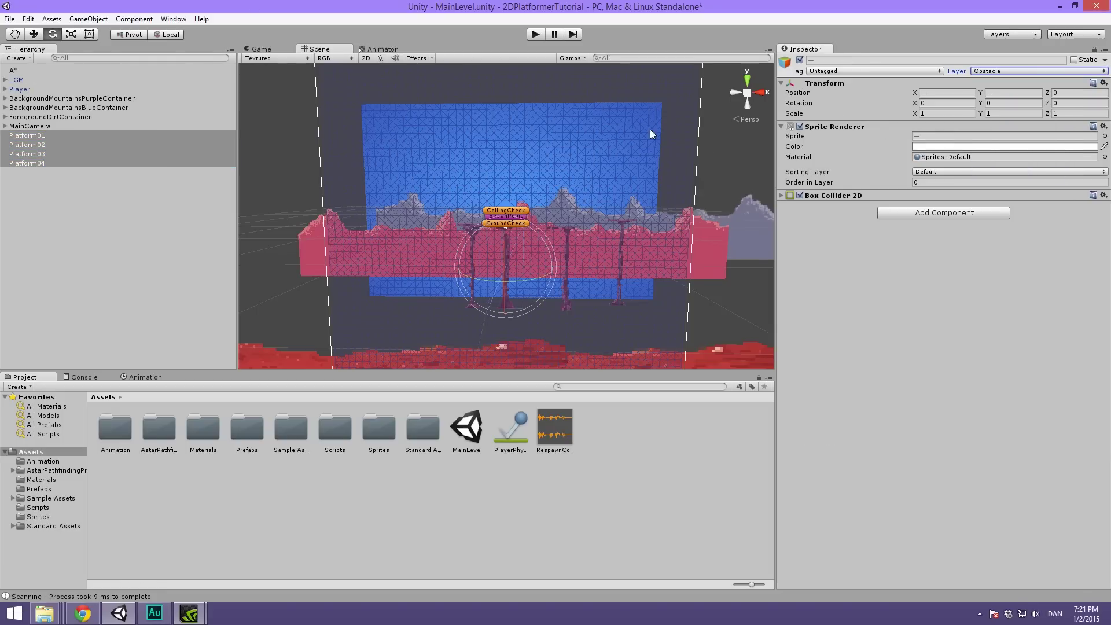
# Inspect Platform04's Box Collider 2D (3.8 × 11.8), then deselect and orbit the scene.
pyautogui.click(29, 163)
pyautogui.moveTo(528, 203); pyautogui.dragTo(502, 195, button='middle')
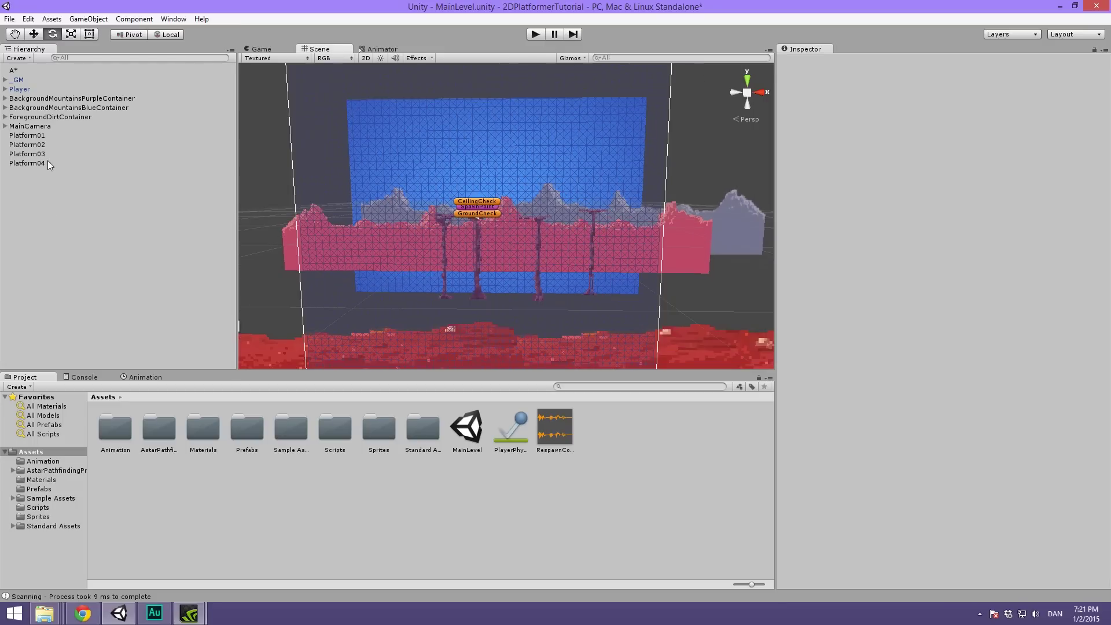
pyautogui.click(851, 195)
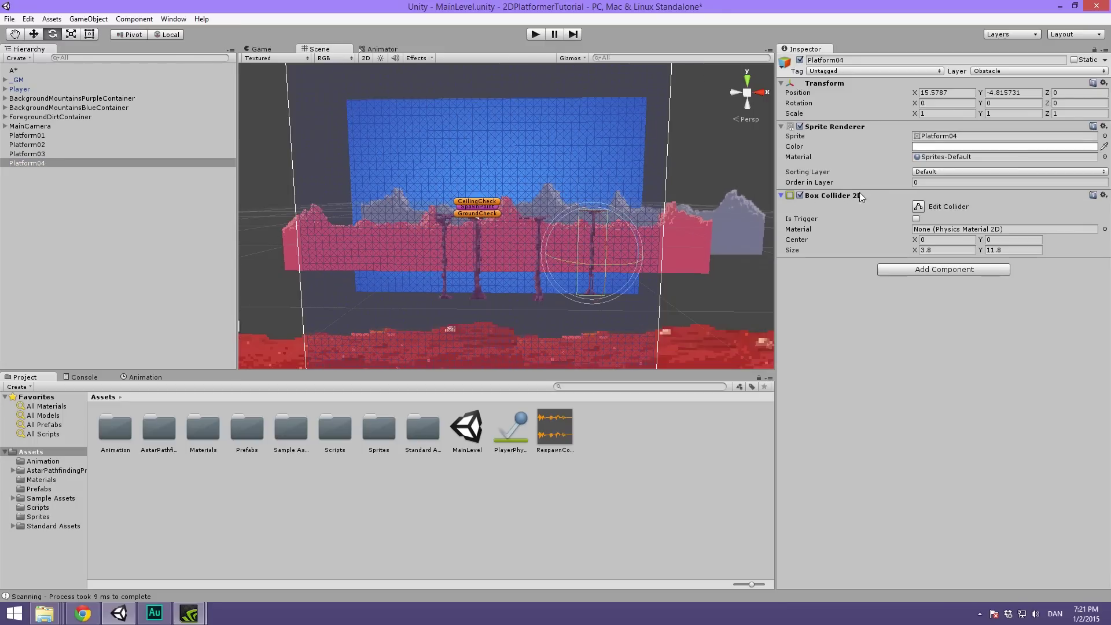
pyautogui.scroll(5, 503, 270)
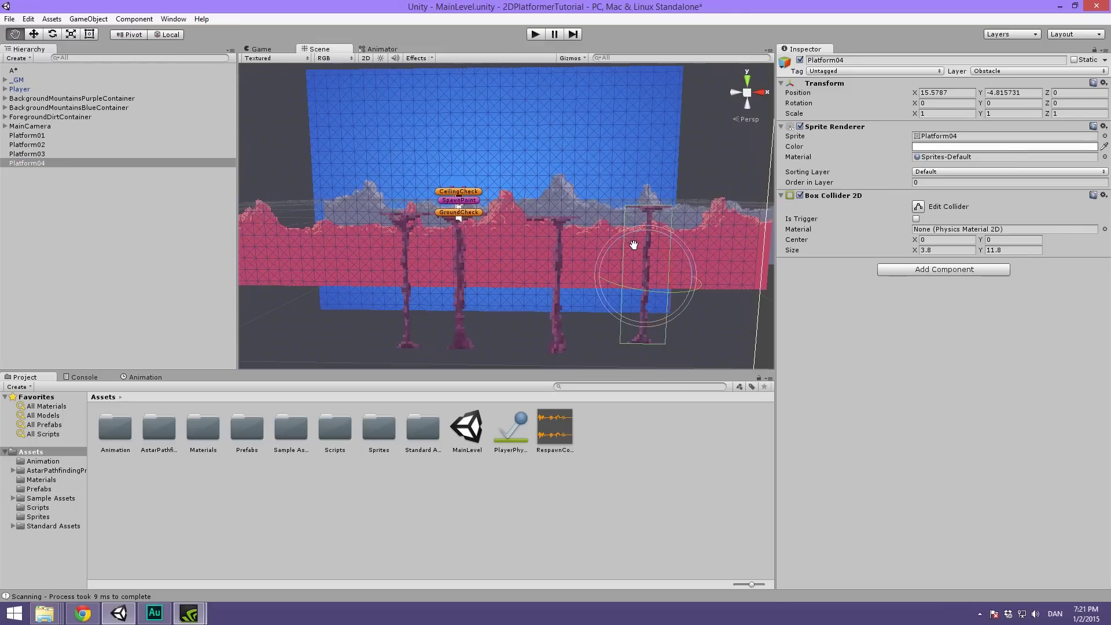
pyautogui.moveTo(422, 226); pyautogui.dragTo(427, 169, button='middle')
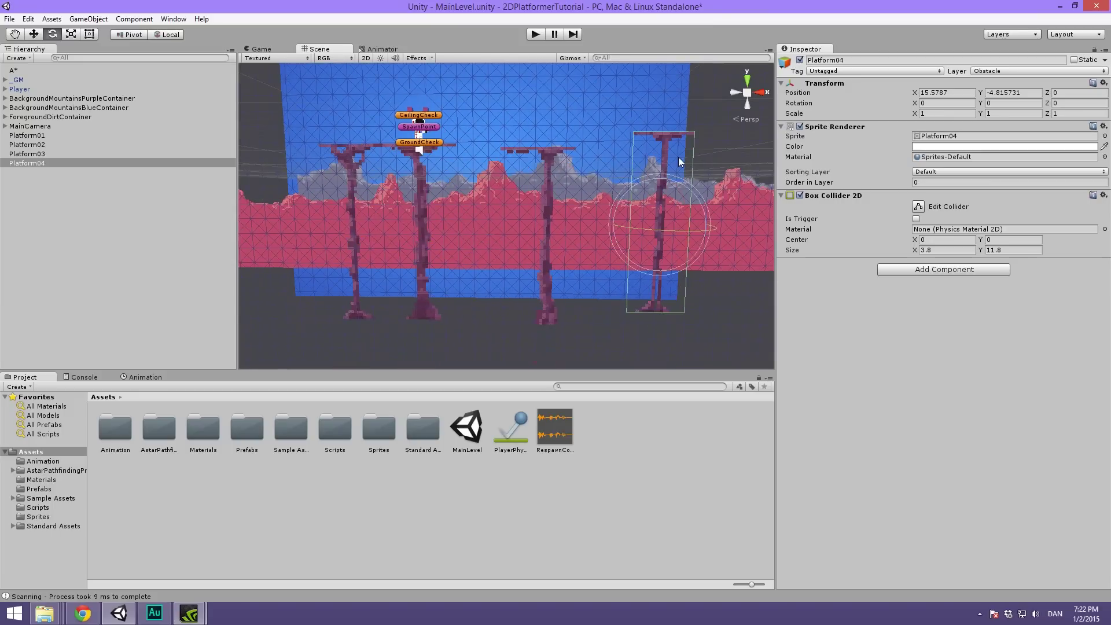
pyautogui.moveTo(678, 157); pyautogui.dragTo(665, 191, button='middle')
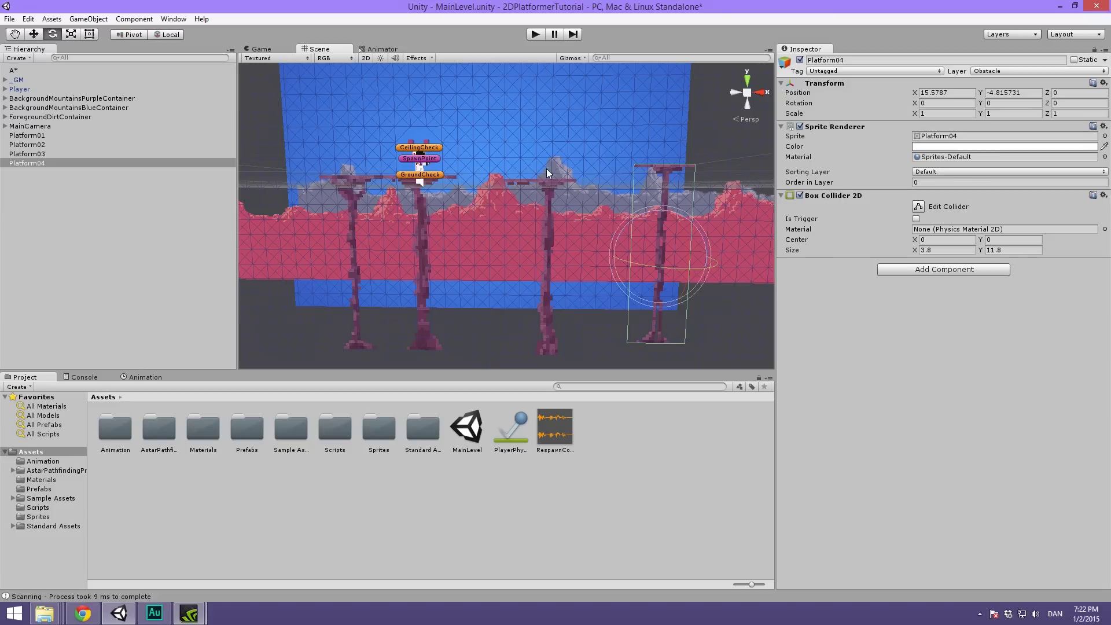
pyautogui.keyDown('alt'); pyautogui.moveTo(594, 183); pyautogui.dragTo(574, 192); pyautogui.keyUp('alt')
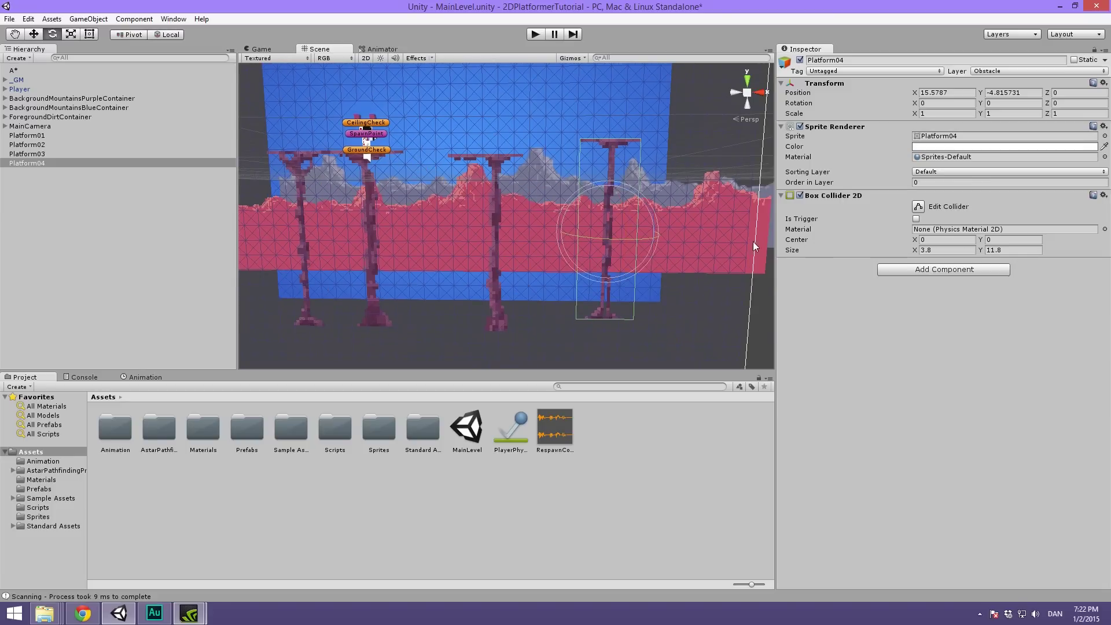
pyautogui.keyDown('alt'); pyautogui.moveTo(542, 132); pyautogui.dragTo(393, 160); pyautogui.keyUp('alt')
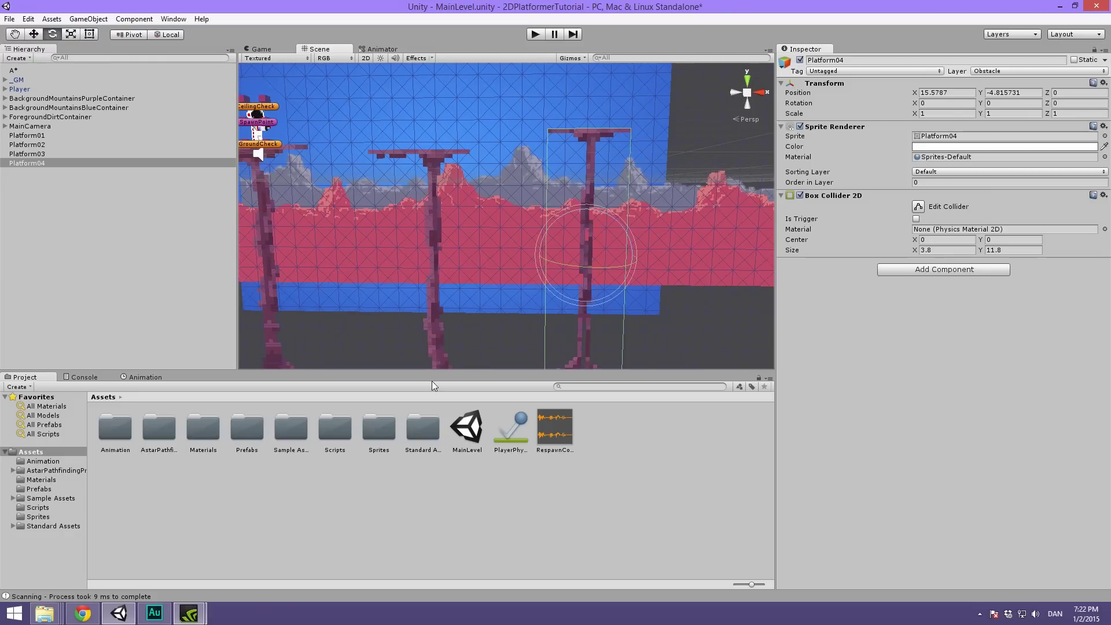
pyautogui.keyDown('alt'); pyautogui.moveTo(445, 186); pyautogui.dragTo(556, 210); pyautogui.keyUp('alt')
pyautogui.click(44, 175)
pyautogui.keyDown('alt'); pyautogui.moveTo(498, 173); pyautogui.dragTo(513, 190); pyautogui.keyUp('alt')
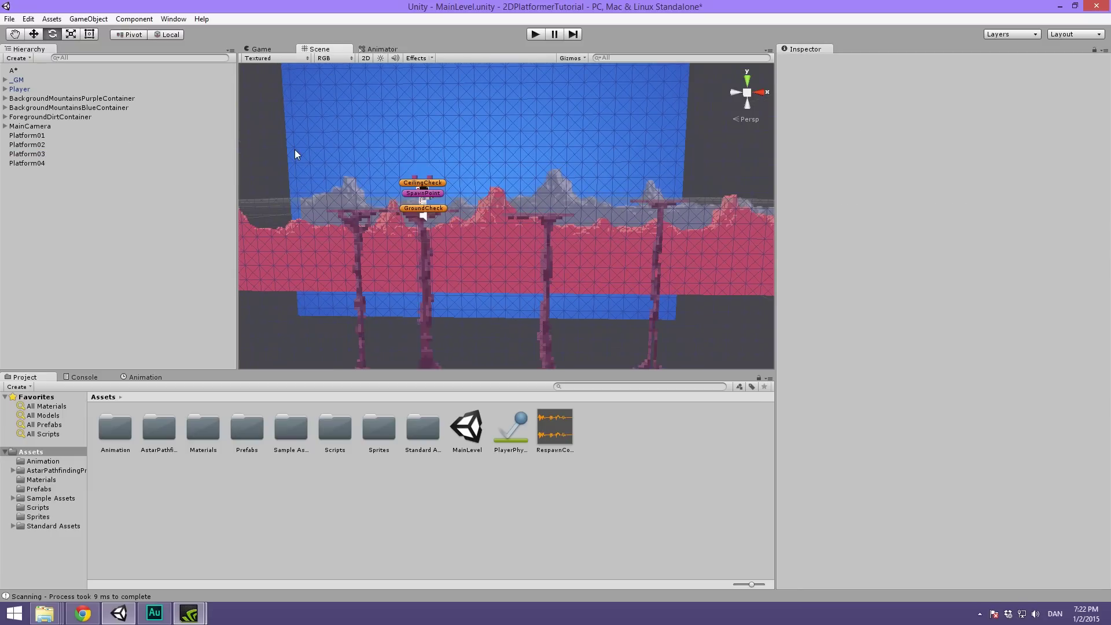
# Select the A* object and scan the grid graph.
pyautogui.click(111, 71)
pyautogui.keyDown('alt'); pyautogui.moveTo(474, 169); pyautogui.dragTo(535, 111); pyautogui.keyUp('alt')
pyautogui.scroll(-1, 889, 455)
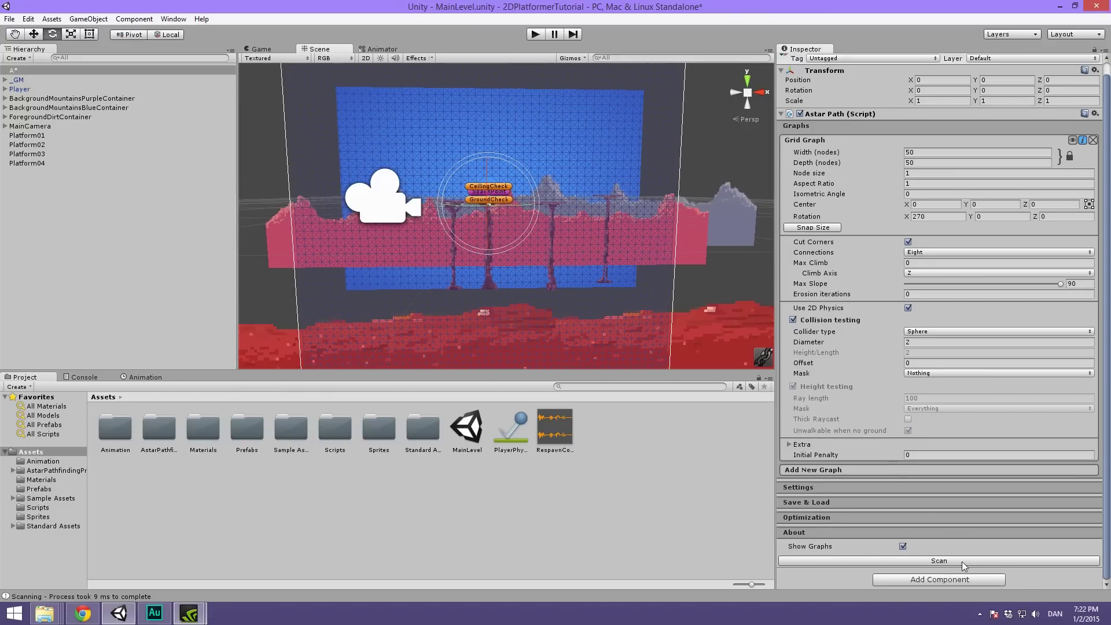
pyautogui.click(938, 560)
pyautogui.scroll(5, 552, 243)
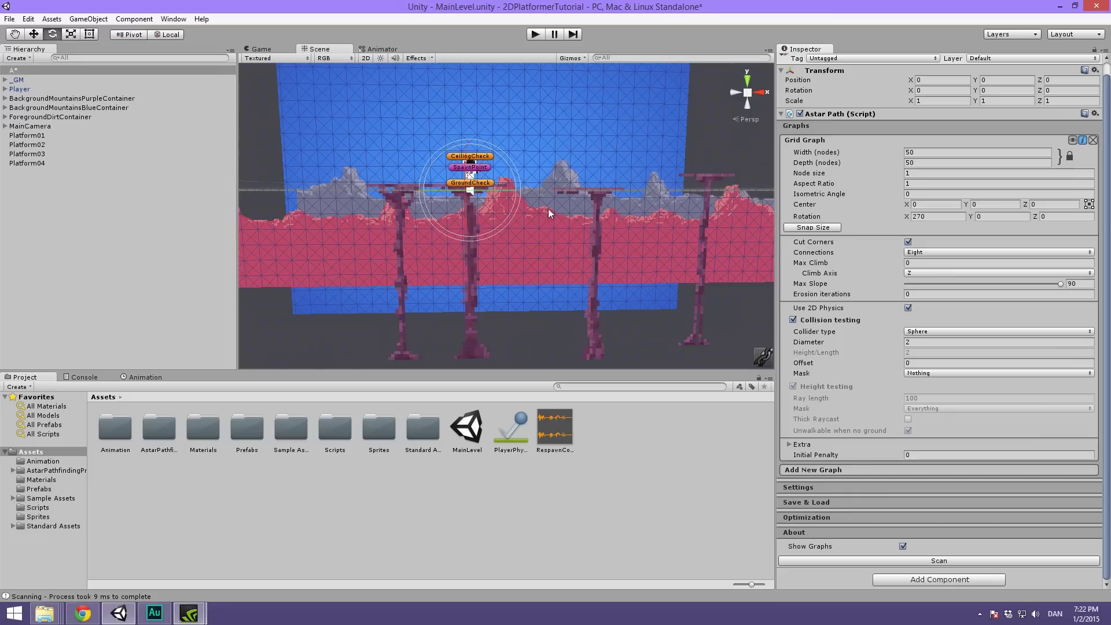
# Limit collision testing to the Obstacle layer and rescan.
pyautogui.click(922, 373)
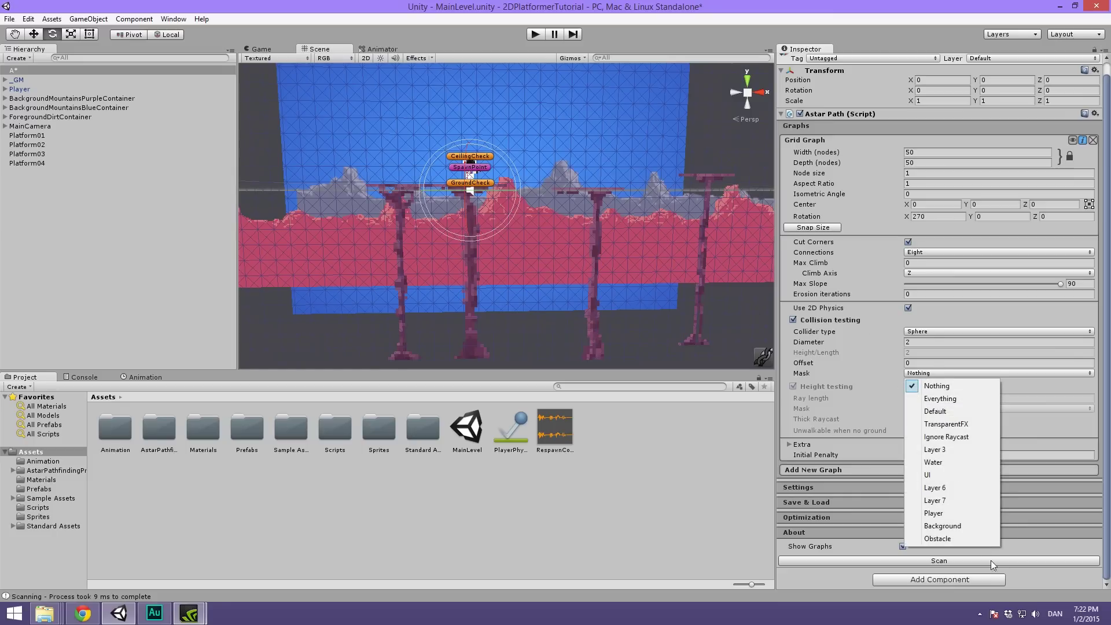
pyautogui.click(956, 539)
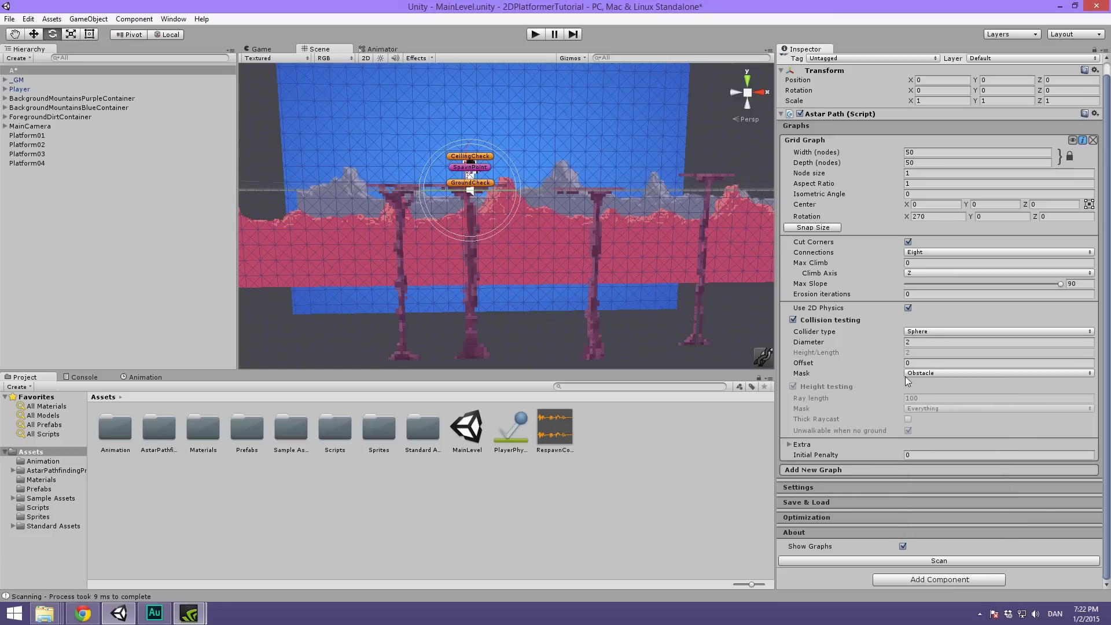
pyautogui.click(911, 558)
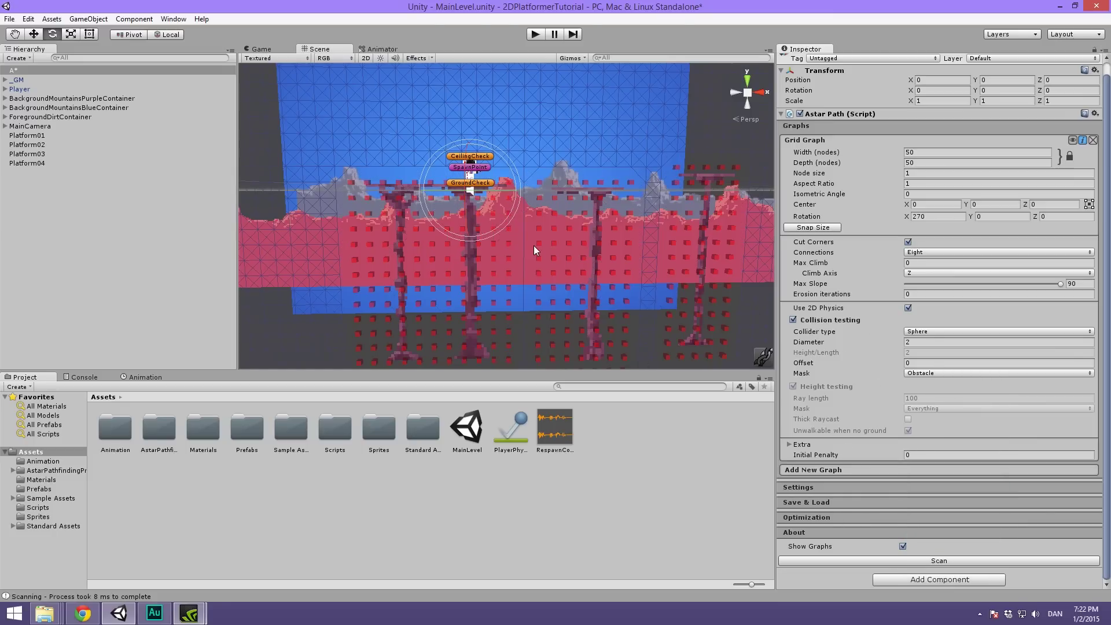
pyautogui.moveTo(533, 245)
pyautogui.keyDown('alt'); pyautogui.mouseDown()
pyautogui.moveTo(541, 234)
pyautogui.moveTo(516, 194)
pyautogui.moveTo(515, 213)
pyautogui.moveTo(538, 227)
pyautogui.mouseUp(); pyautogui.keyUp('alt')
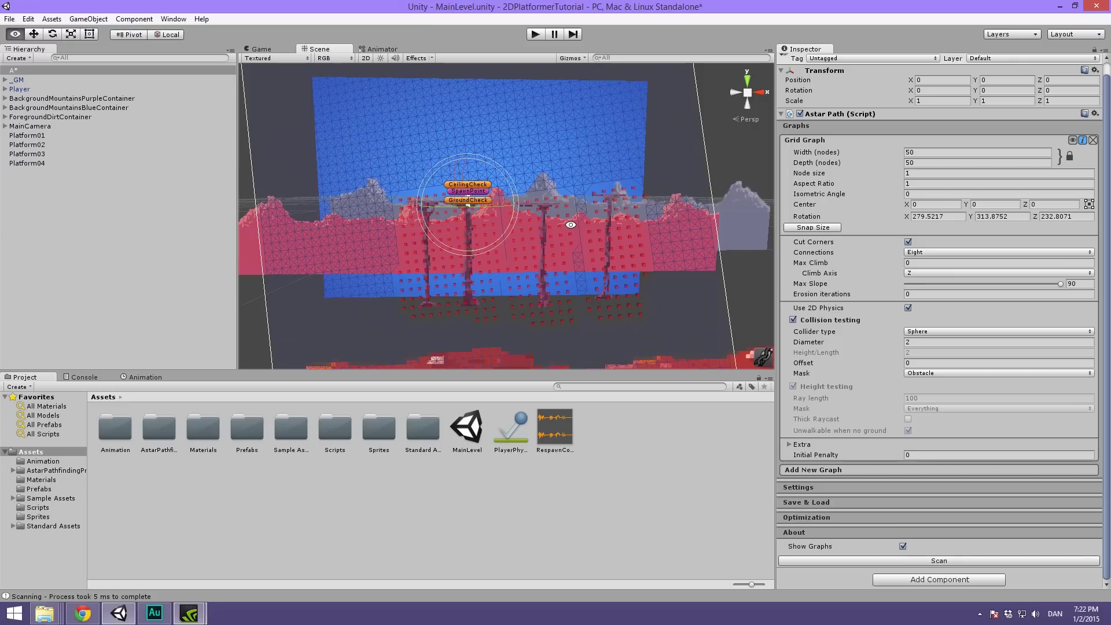
# Reset the grid graph rotation to 0, 0, 0.
pyautogui.click(952, 216)
pyautogui.write('0')
pyautogui.press('Tab')
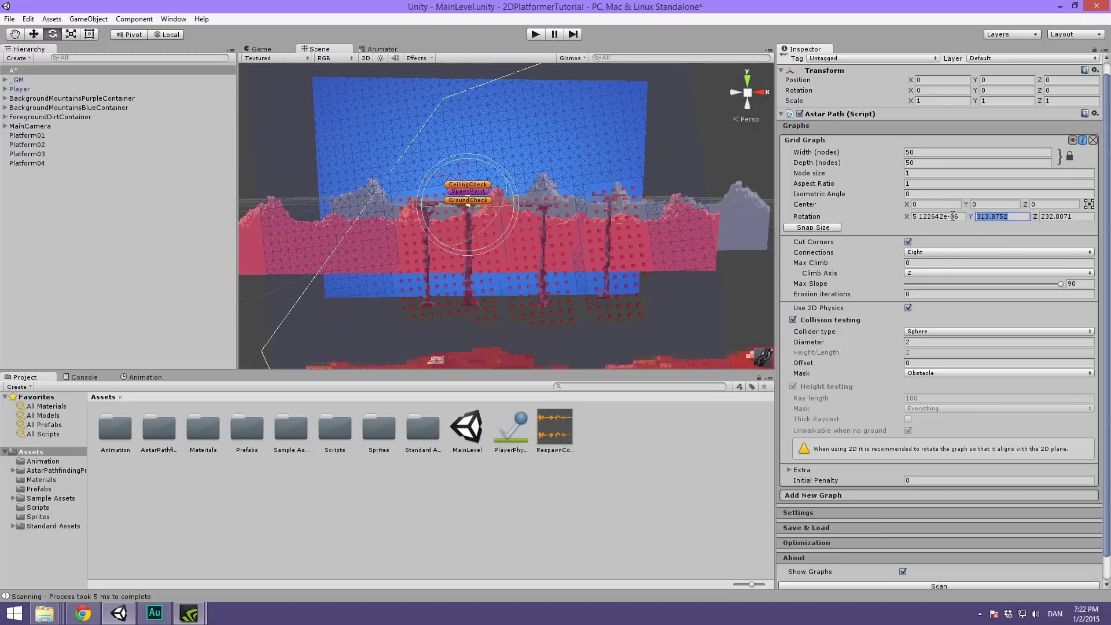
pyautogui.write('0')
pyautogui.press('Tab')
pyautogui.write('0')
# Set the rotation to 270, 0, 0 and rescan, marking platform nodes unwalkable.
pyautogui.click(952, 217)
pyautogui.write('90')
pyautogui.press('Tab')
pyautogui.write('0')
pyautogui.keyDown('alt'); pyautogui.moveTo(513, 254); pyautogui.dragTo(842, 303); pyautogui.keyUp('alt')
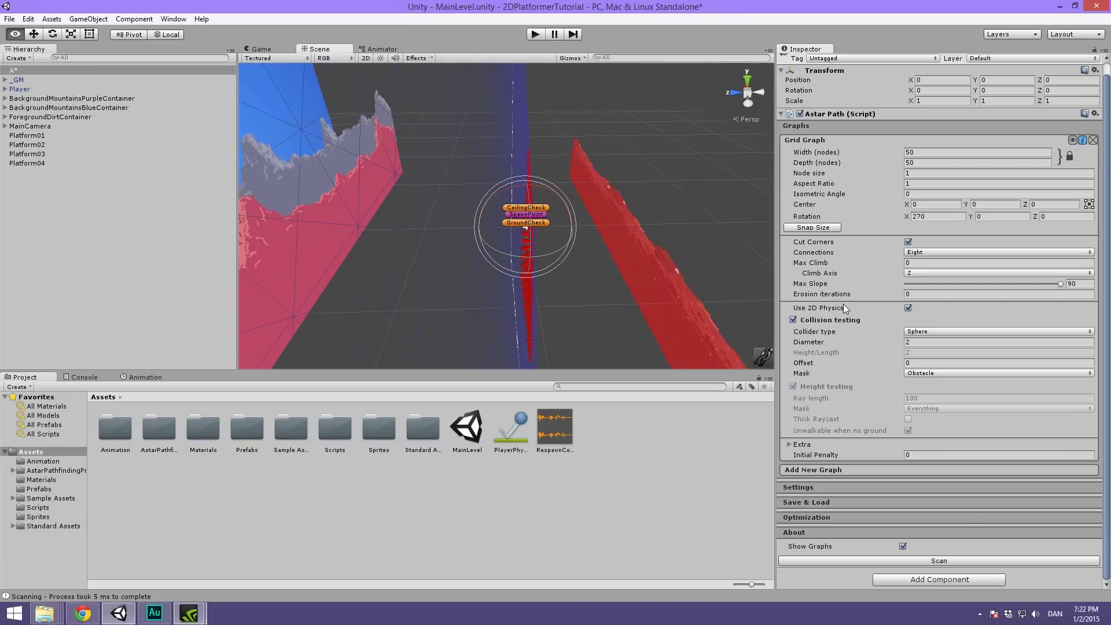
pyautogui.click(952, 557)
pyautogui.keyDown('alt'); pyautogui.moveTo(640, 287); pyautogui.dragTo(631, 154); pyautogui.keyUp('alt')
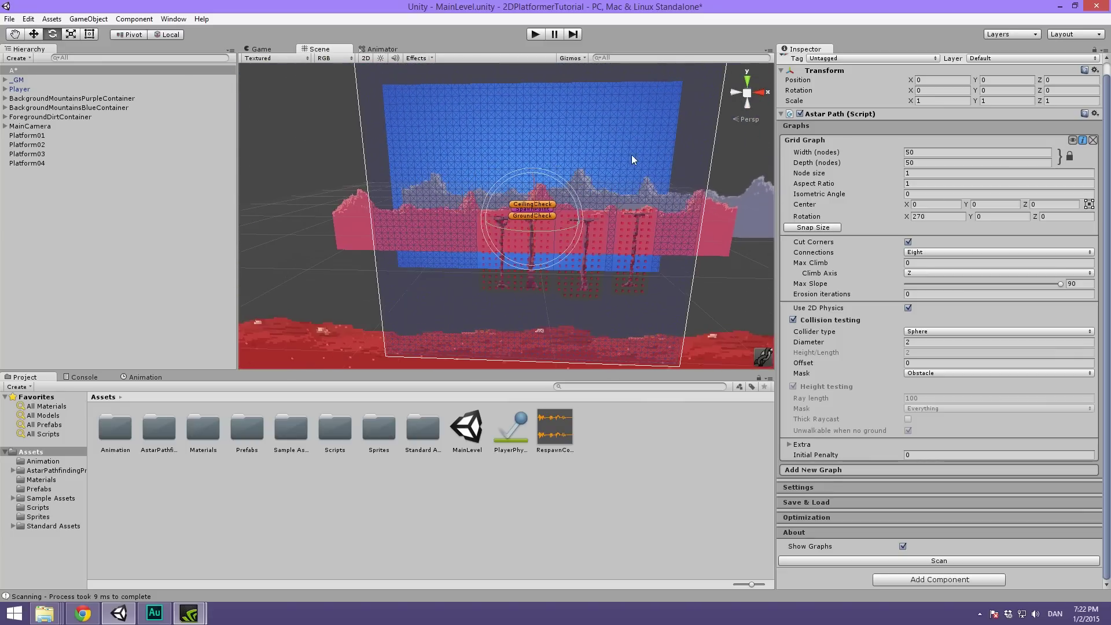
pyautogui.click(95, 38)
pyautogui.keyDown('alt'); pyautogui.moveTo(466, 116); pyautogui.dragTo(434, 101); pyautogui.keyUp('alt')
# Check the Game view with Gizmos on, then return to the Scene view.
pyautogui.click(262, 49)
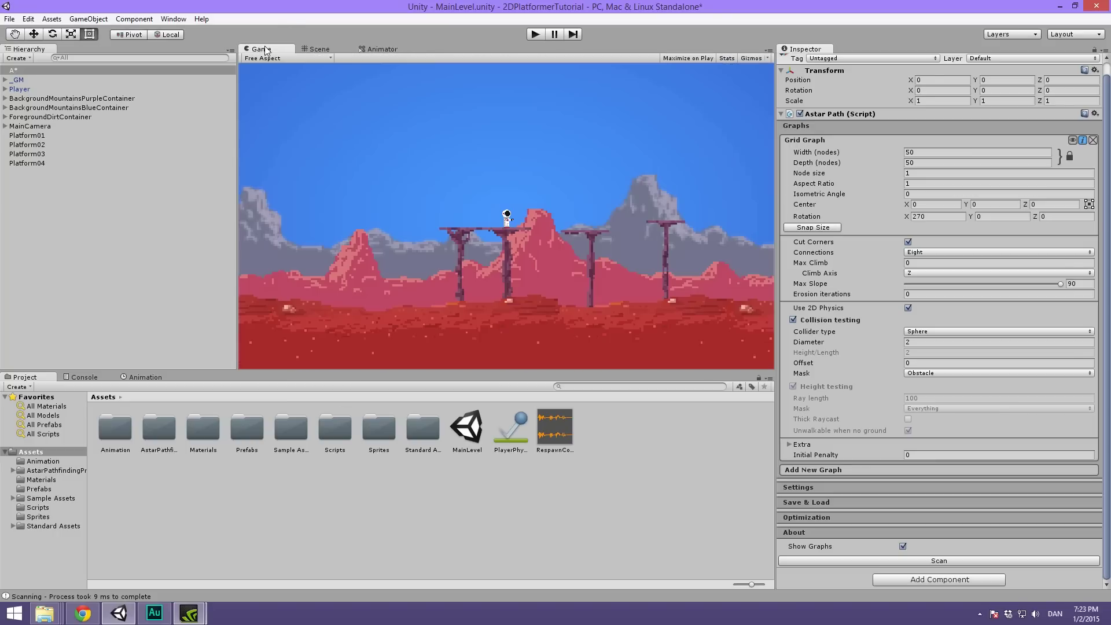
pyautogui.click(752, 59)
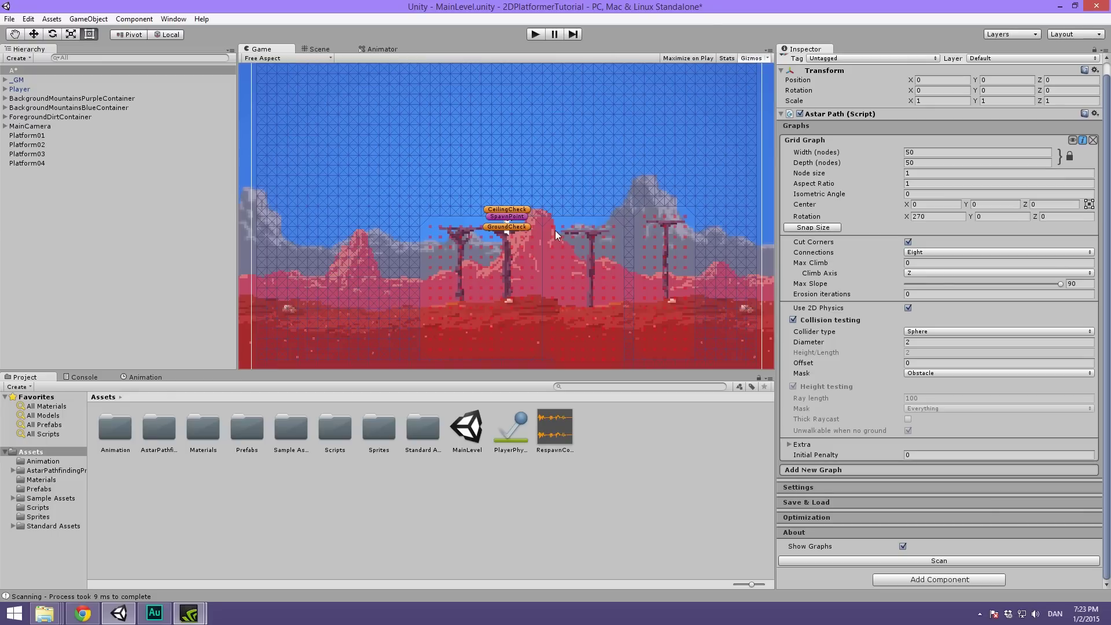
pyautogui.click(318, 49)
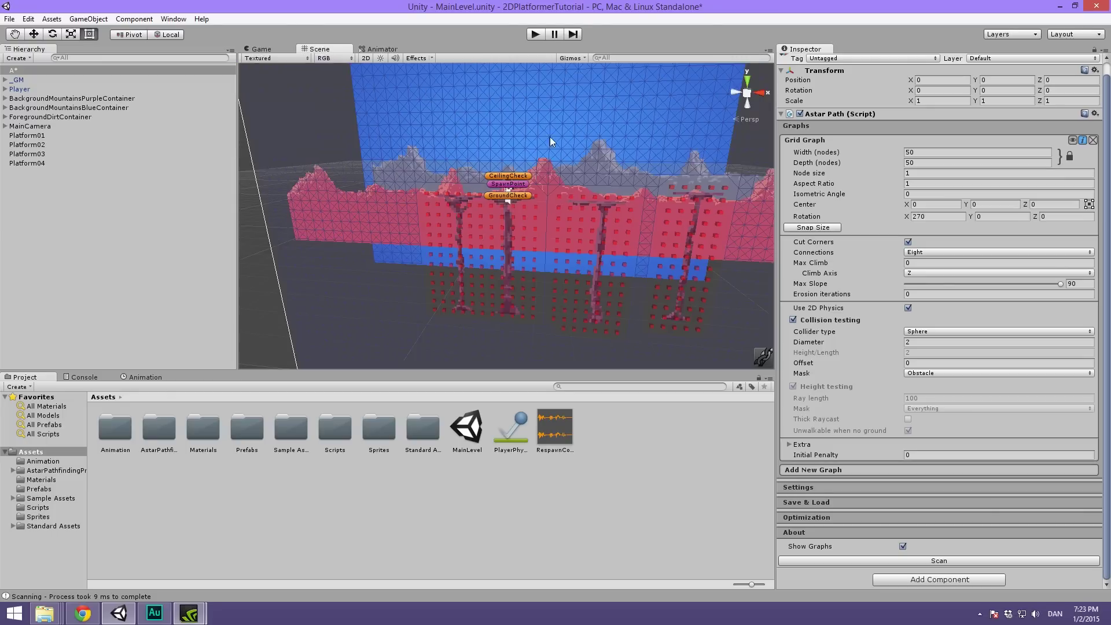
pyautogui.keyDown('alt'); pyautogui.moveTo(596, 165); pyautogui.dragTo(388, 177); pyautogui.keyUp('alt')
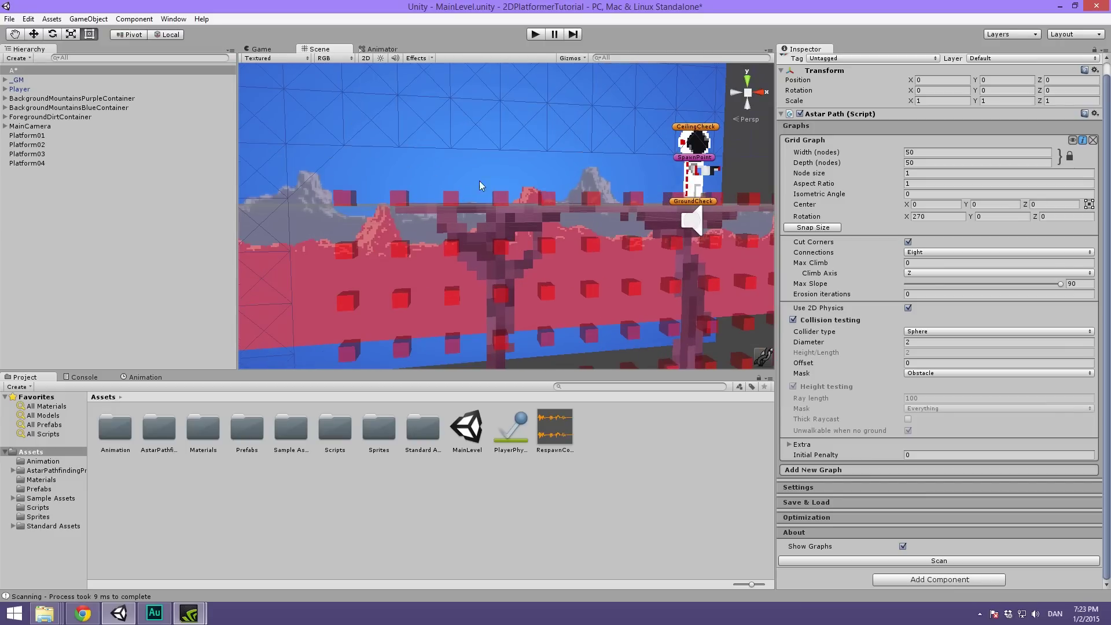
pyautogui.keyDown('alt'); pyautogui.moveTo(526, 157); pyautogui.dragTo(512, 168); pyautogui.keyUp('alt')
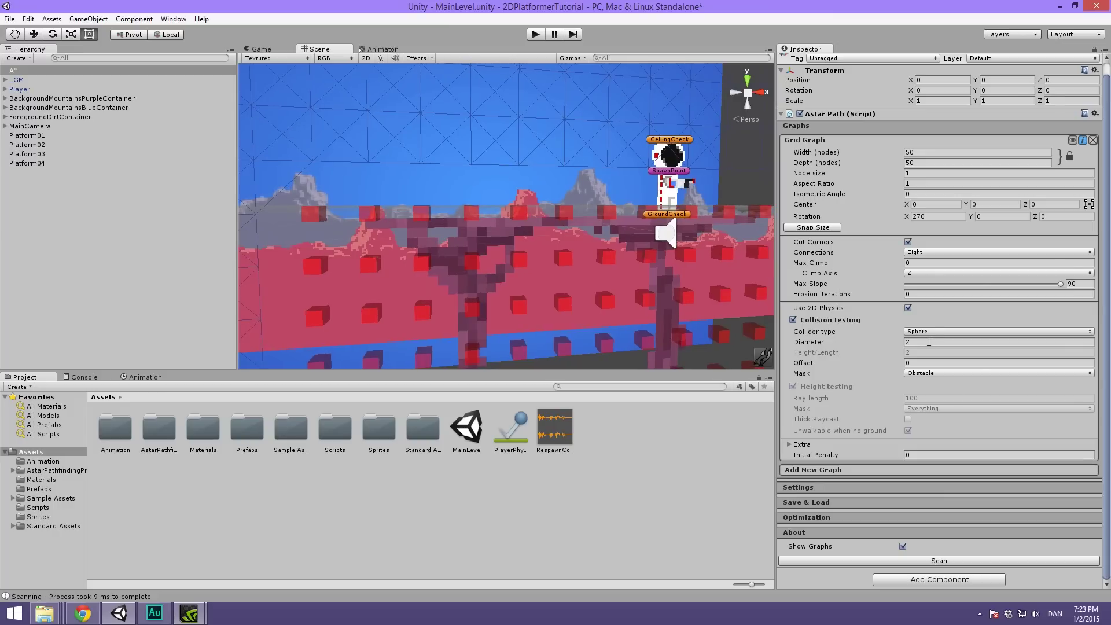
# Switch collision testing to a Ray collider and rescan the grid graph.
pyautogui.click(929, 331)
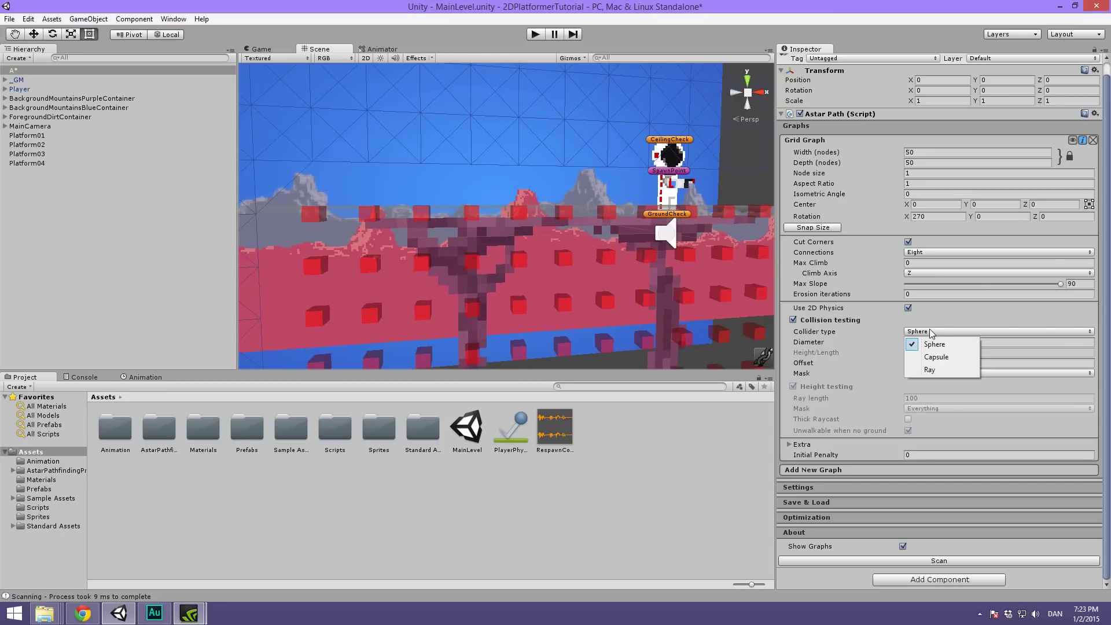
pyautogui.click(929, 370)
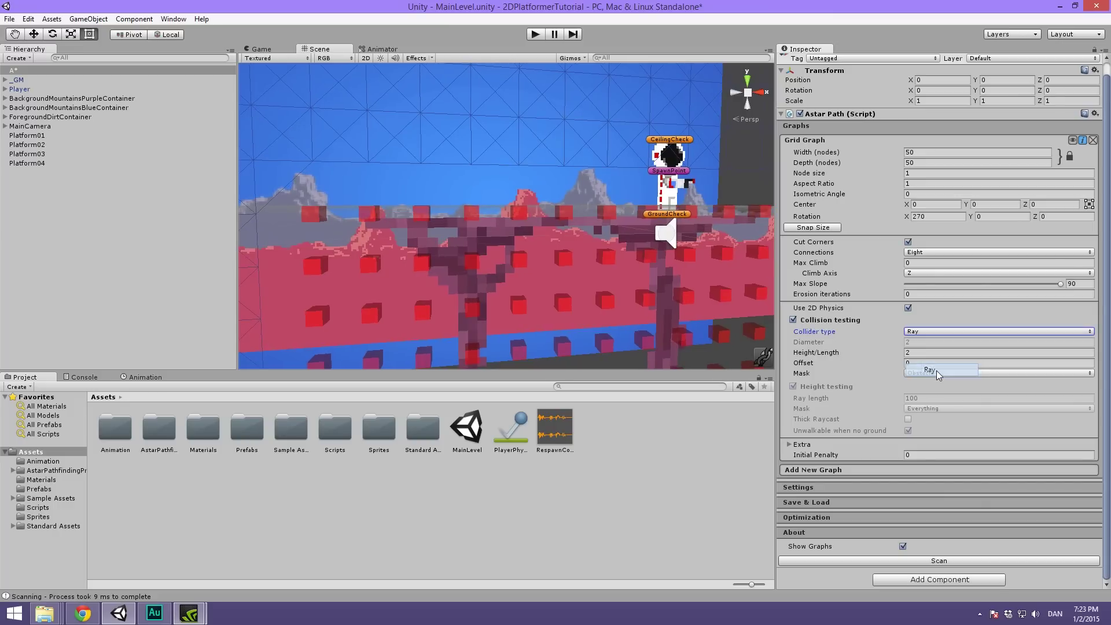
pyautogui.click(932, 561)
# Zoom in to inspect the unwalkable nodes along the platform columns.
pyautogui.scroll(-10, 588, 253)
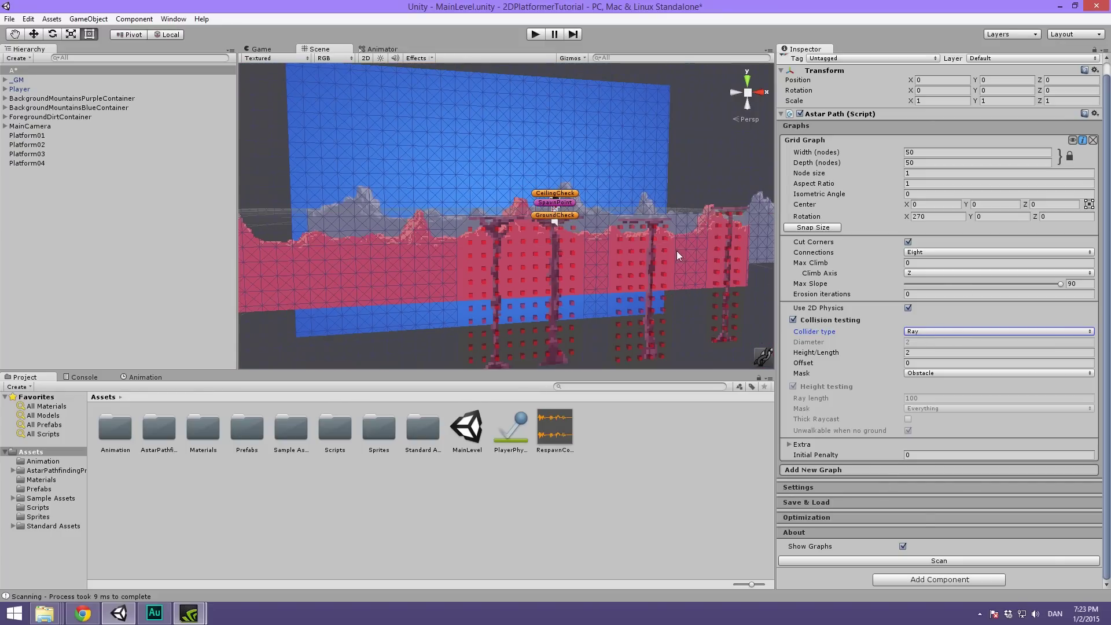
pyautogui.moveTo(596, 231); pyautogui.dragTo(406, 264)
pyautogui.scroll(2, 523, 188)
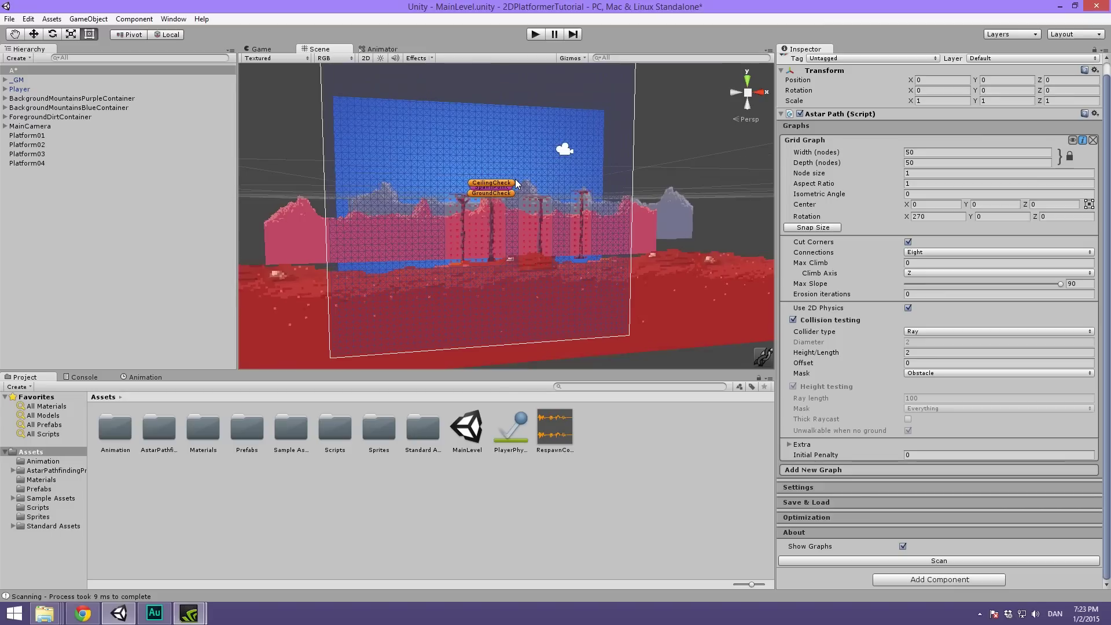
pyautogui.scroll(5, 514, 183)
pyautogui.scroll(2, 497, 177)
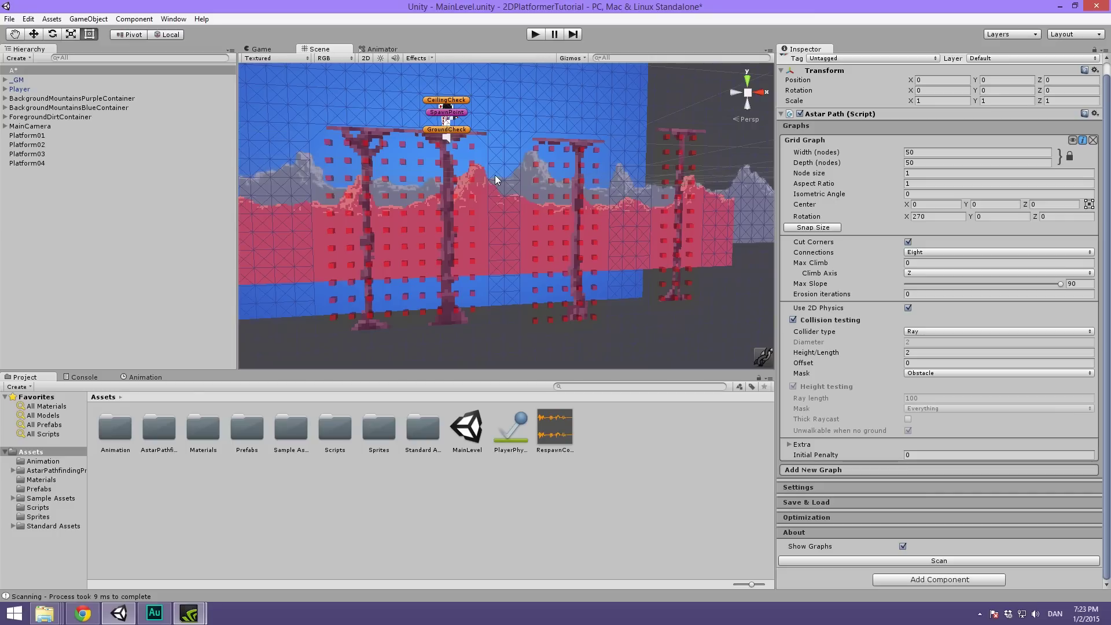
pyautogui.scroll(3, 494, 175)
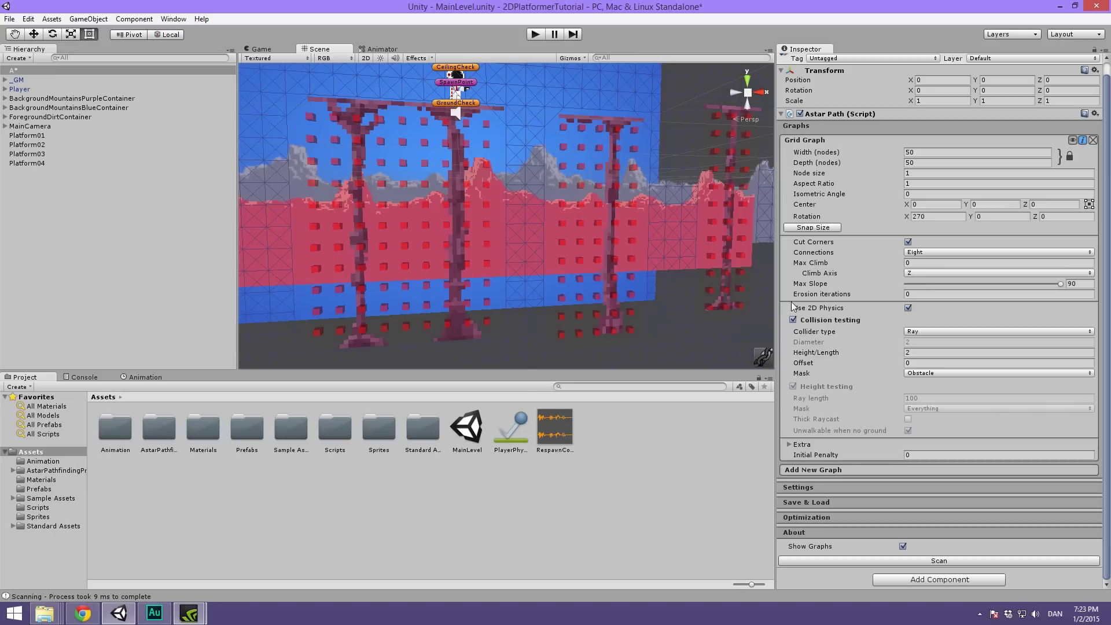
pyautogui.moveTo(526, 190); pyautogui.dragTo(525, 173, button='middle')
pyautogui.scroll(-3, 528, 176)
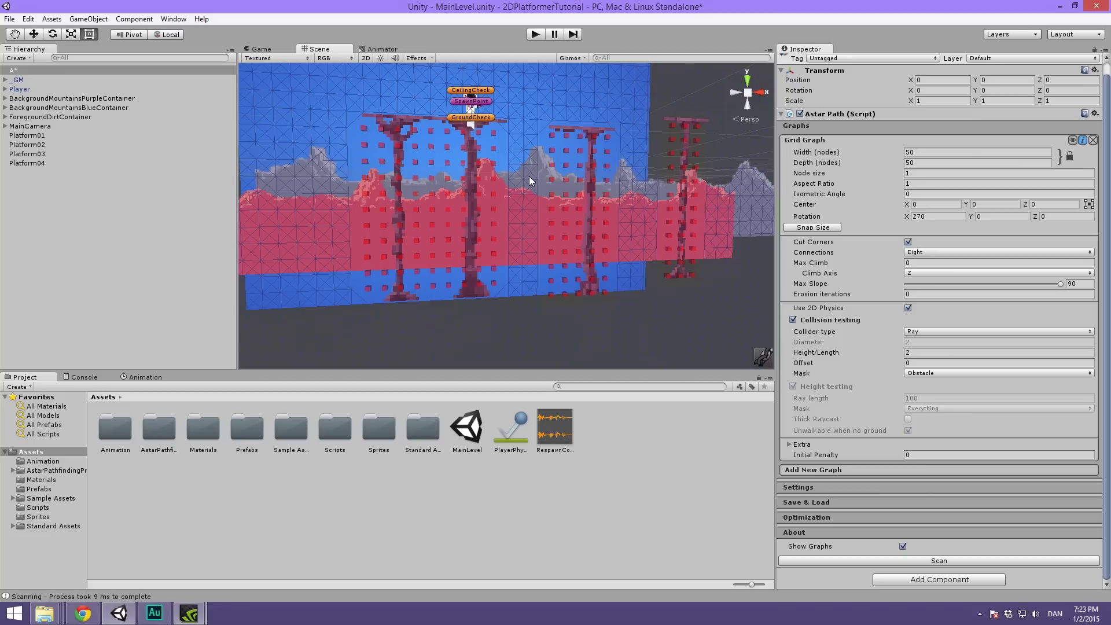
pyautogui.keyDown('alt'); pyautogui.moveTo(499, 140); pyautogui.dragTo(834, 119); pyautogui.keyUp('alt')
pyautogui.scroll(3, 614, 242)
# Collapse the Grid Graph settings and hide its mesh overlay, leaving unwalkable markers.
pyautogui.click(854, 139)
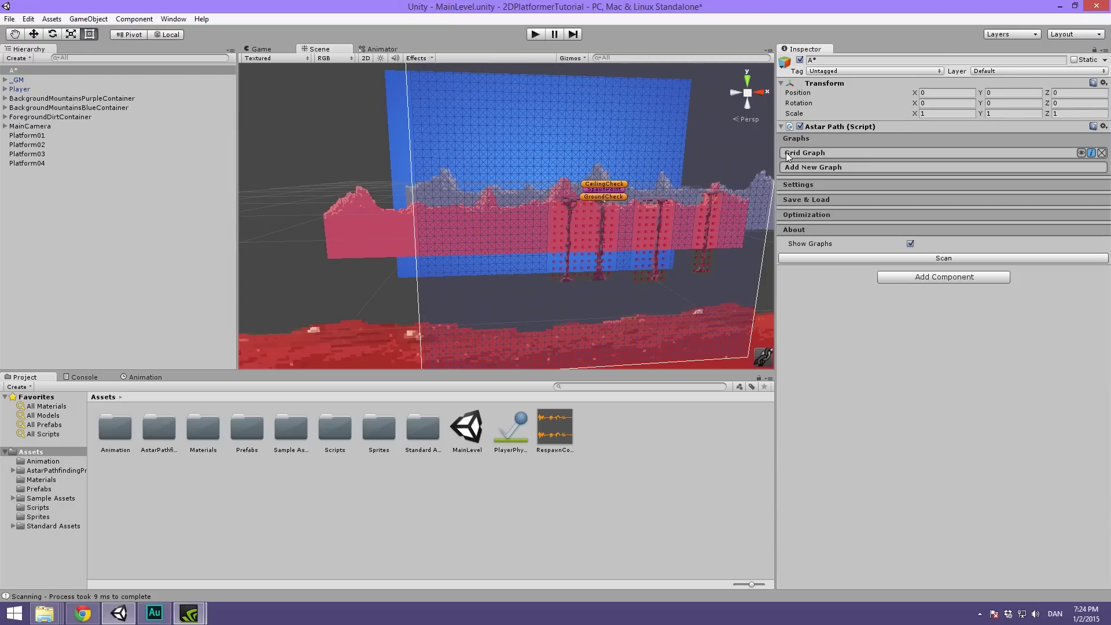
pyautogui.click(834, 149)
pyautogui.click(838, 150)
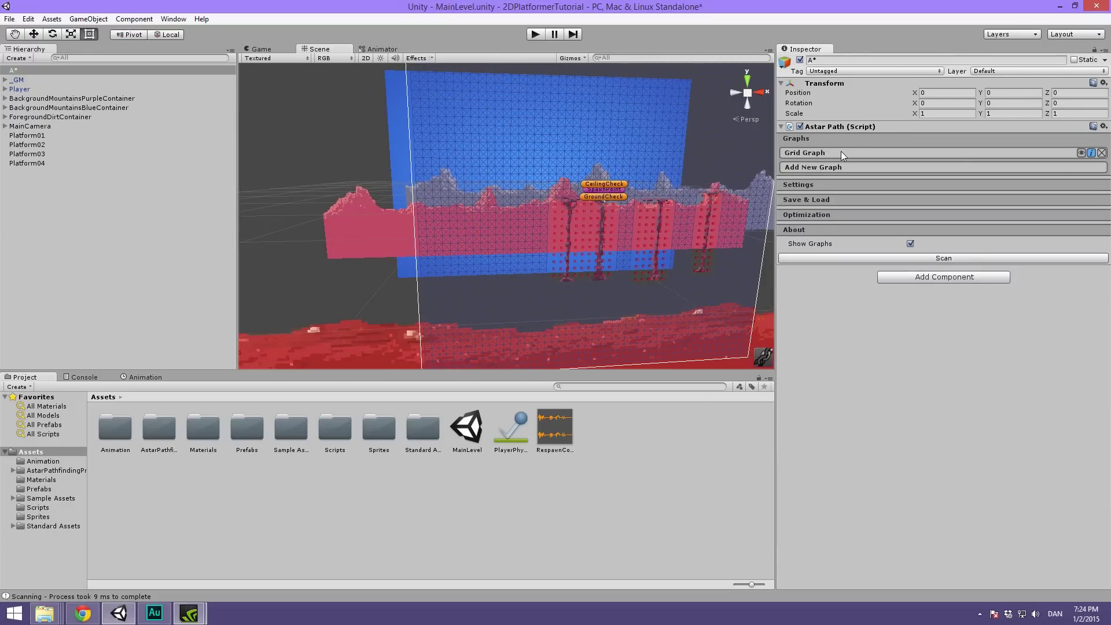
pyautogui.click(1080, 154)
pyautogui.keyDown('alt'); pyautogui.moveTo(623, 182); pyautogui.dragTo(546, 177); pyautogui.keyUp('alt')
pyautogui.scroll(3, 546, 177)
pyautogui.moveTo(543, 177); pyautogui.dragTo(581, 169, button='middle')
# Deselect A*, save the MainLevel scene with Ctrl+S, and switch to Adobe Audition.
pyautogui.click(118, 210)
pyautogui.keyDown('alt'); pyautogui.moveTo(456, 211); pyautogui.dragTo(486, 157); pyautogui.keyUp('alt')
pyautogui.scroll(-2, 475, 157)
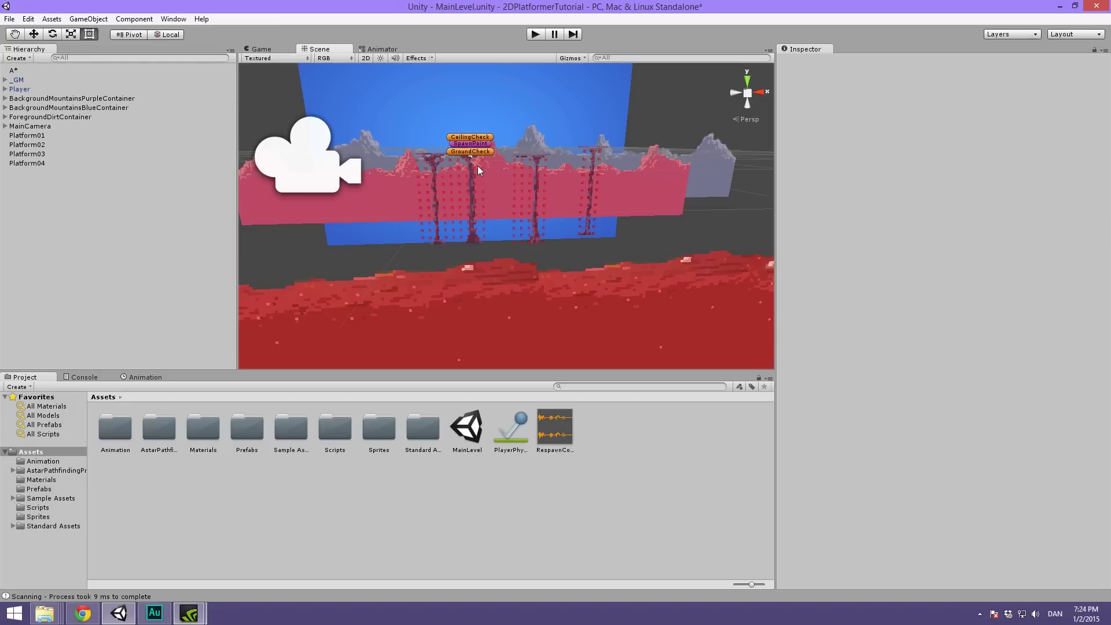
pyautogui.scroll(2, 451, 169)
pyautogui.keyDown('alt'); pyautogui.moveTo(544, 254); pyautogui.dragTo(324, 277, button='right'); pyautogui.keyUp('alt')
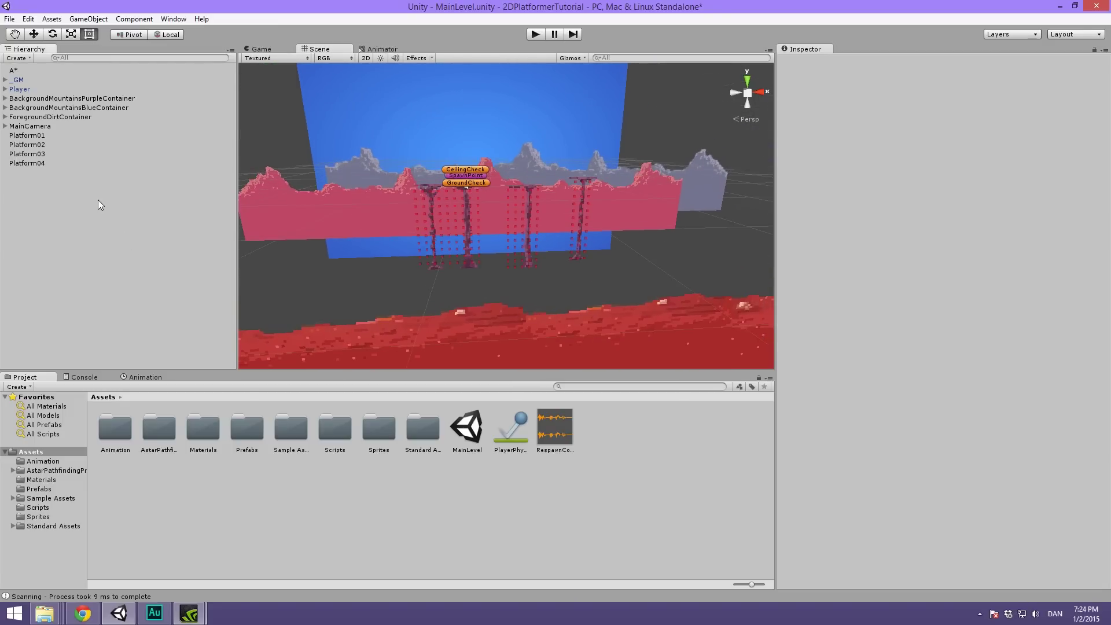
pyautogui.hotkey('ctrl', 's')
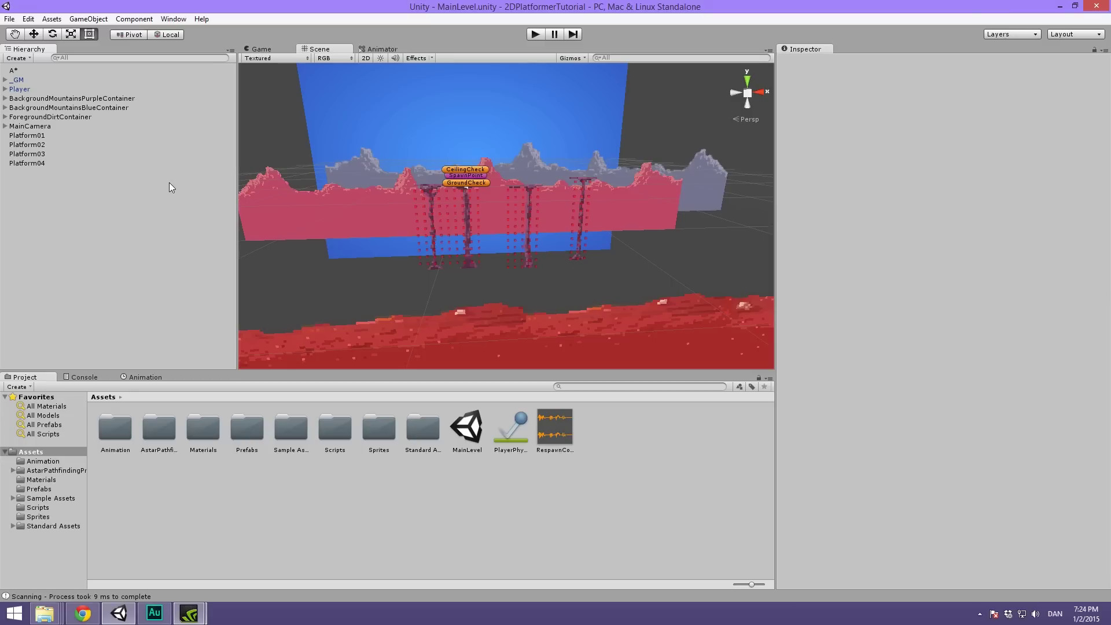
pyautogui.click(154, 613)
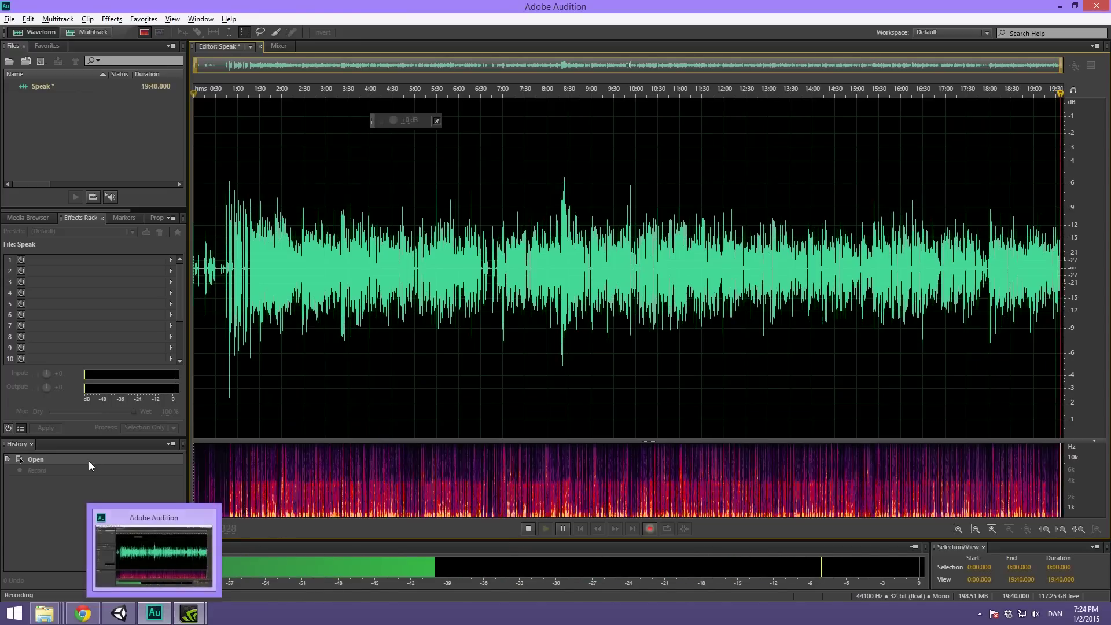
pyautogui.click(154, 613)
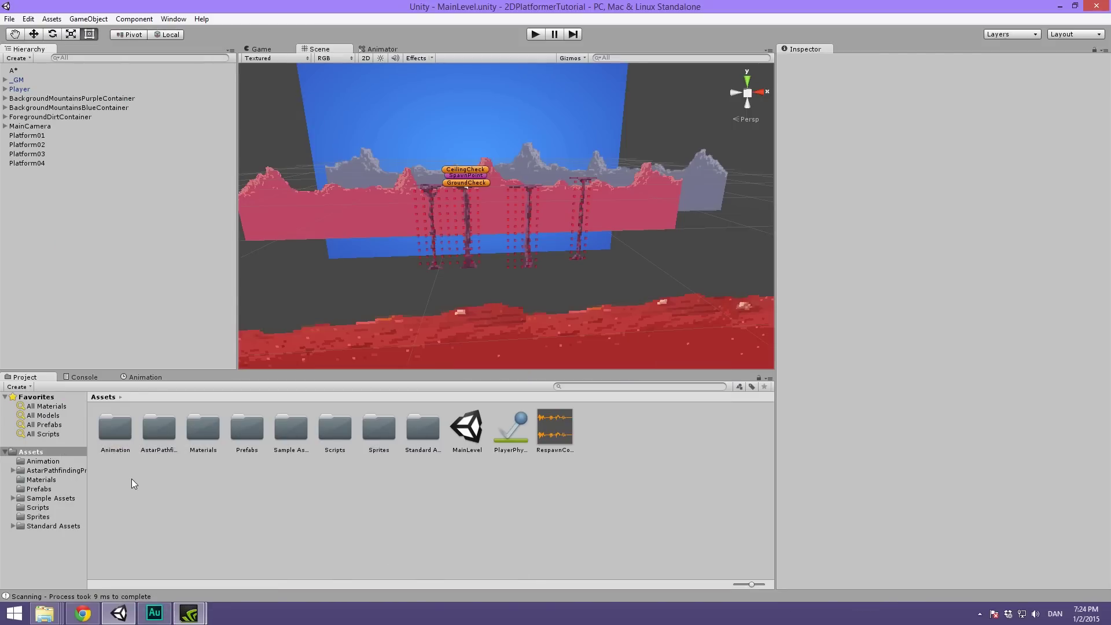